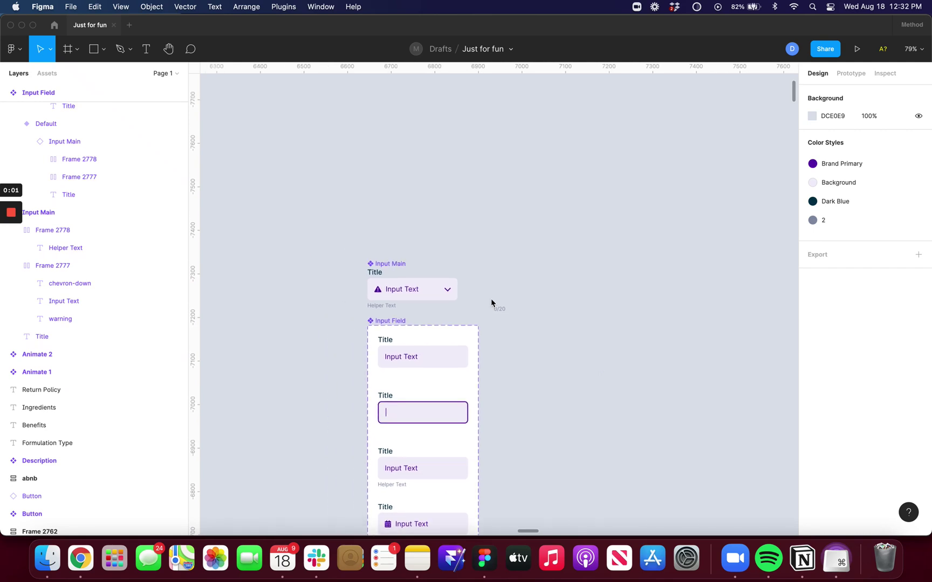
pyautogui.scroll(-4, 487, 299)
pyautogui.scroll(-3, 487, 298)
pyautogui.hscroll(-1, 487, 298)
pyautogui.scroll(-1, 486, 299)
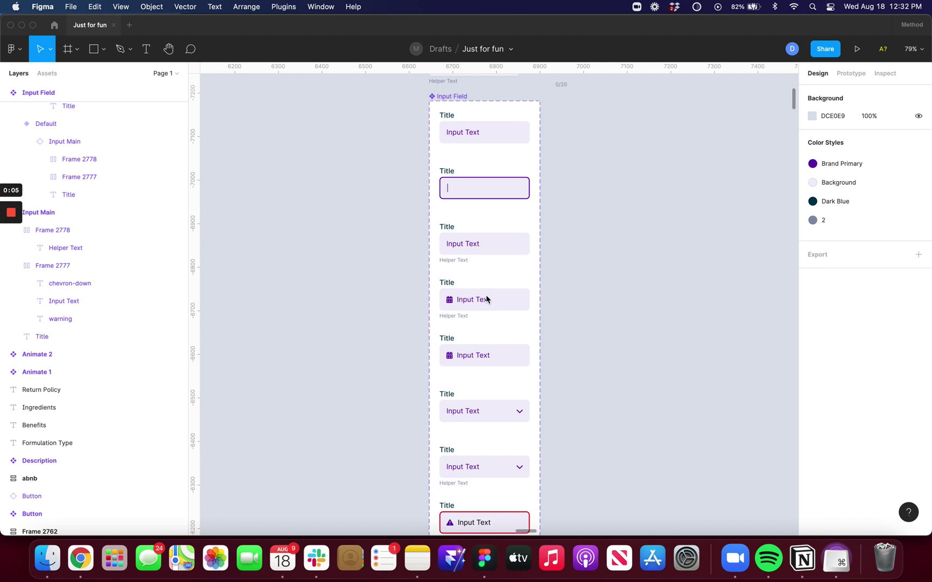
pyautogui.scroll(2, 486, 298)
pyautogui.scroll(1, 486, 298)
pyautogui.scroll(-5, 486, 298)
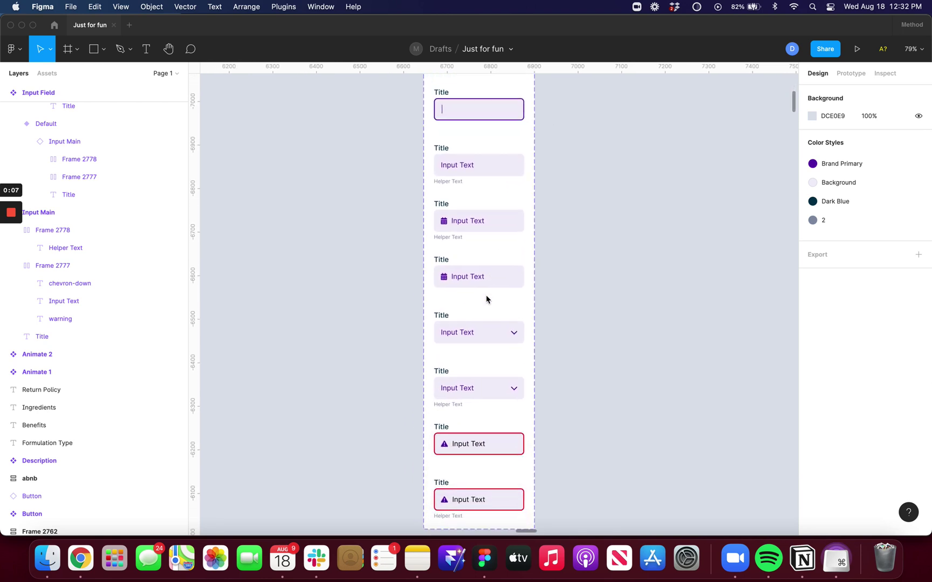
pyautogui.scroll(-1, 485, 299)
pyautogui.scroll(2, 487, 298)
pyautogui.hscroll(1, 486, 298)
pyautogui.scroll(3, 486, 299)
pyautogui.scroll(1, 487, 299)
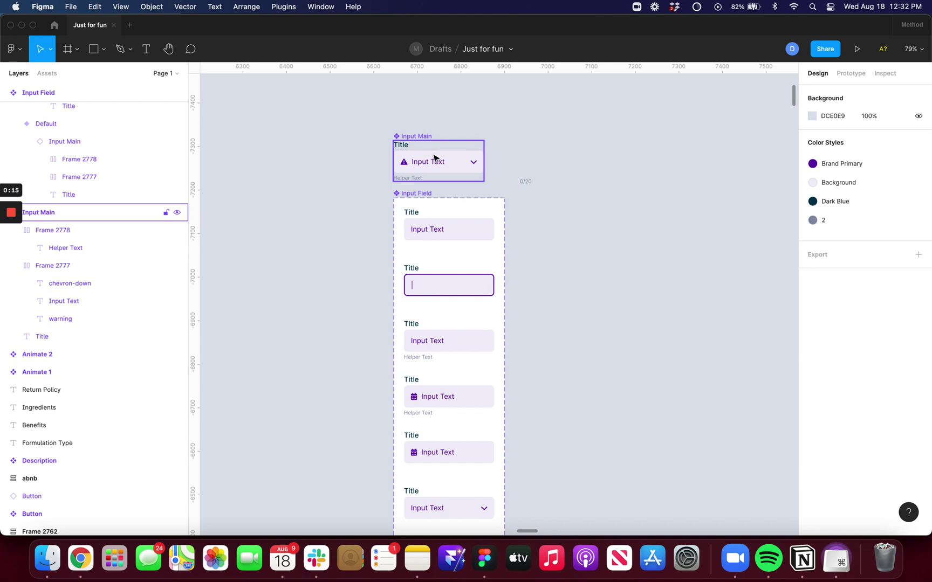
pyautogui.scroll(-1, 434, 158)
pyautogui.scroll(-3, 434, 157)
pyautogui.scroll(-2, 434, 157)
pyautogui.scroll(2, 434, 157)
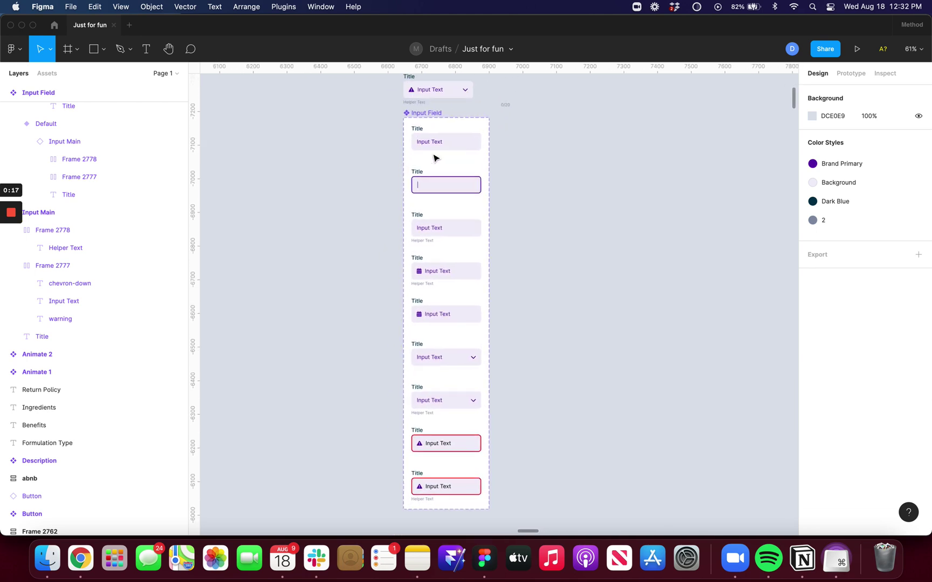
pyautogui.scroll(3, 473, 124)
pyautogui.scroll(2, 556, 149)
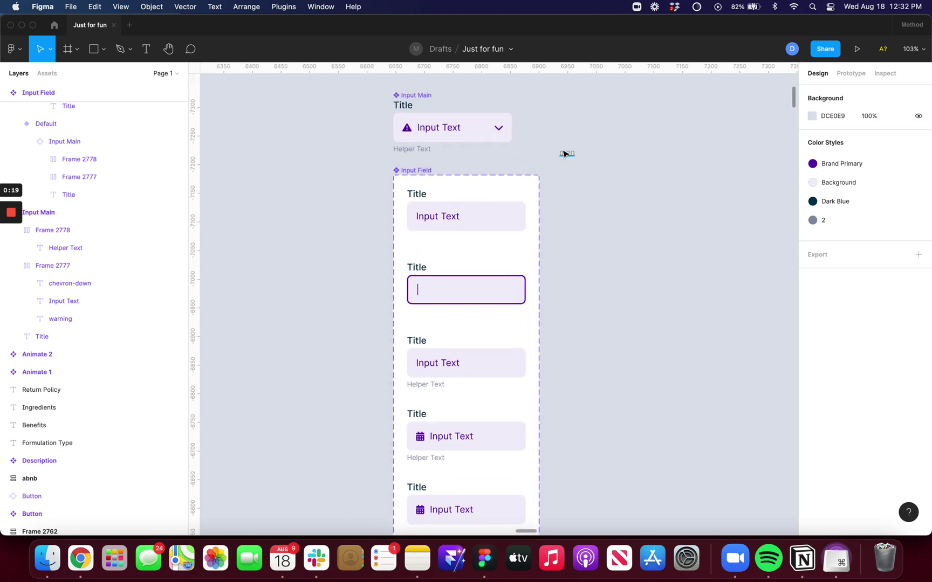
# Move the 0/20 counter into Frame 2778, beside Helper Text, by cut and paste
pyautogui.click(565, 154)
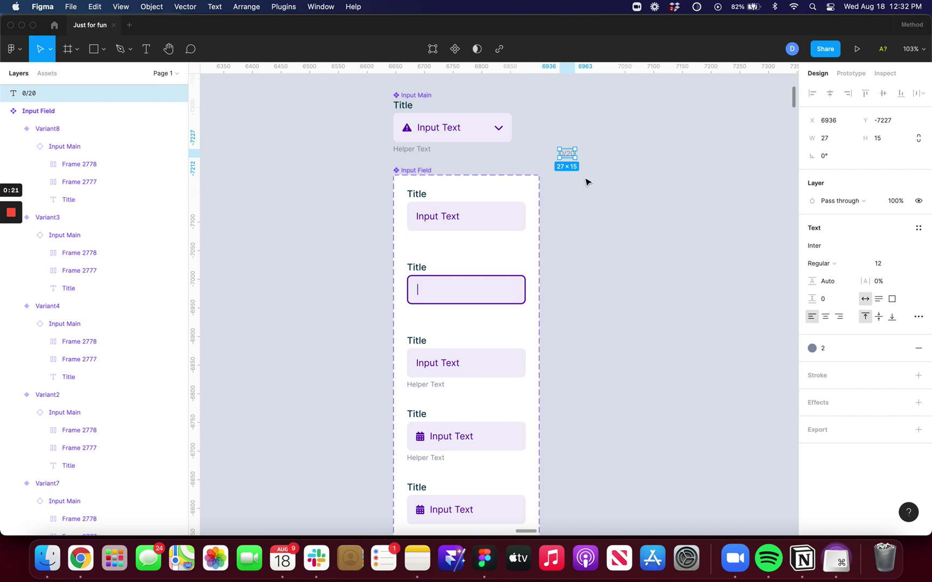
pyautogui.scroll(-1, 586, 182)
pyautogui.hscroll(-1, 586, 182)
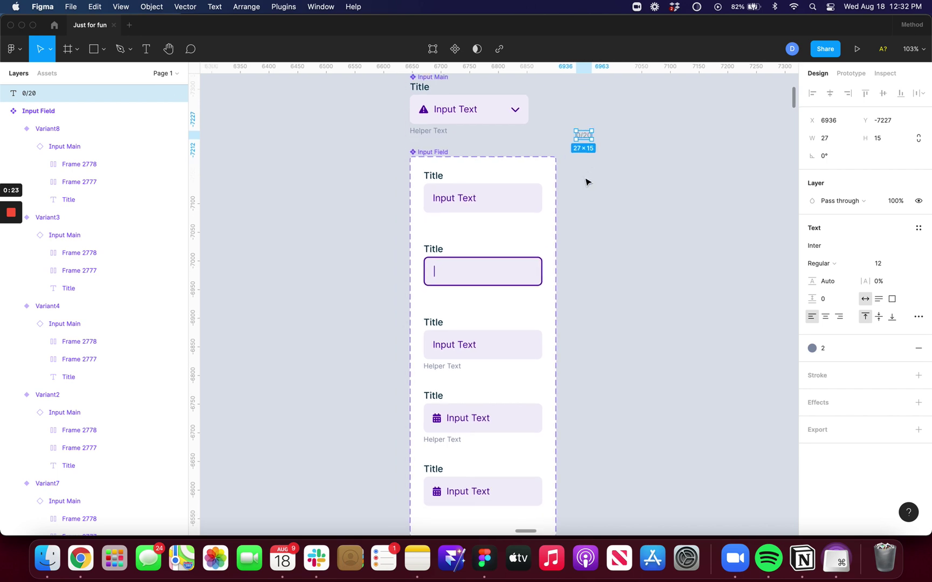
pyautogui.press('super+x')
pyautogui.doubleClick(443, 131)
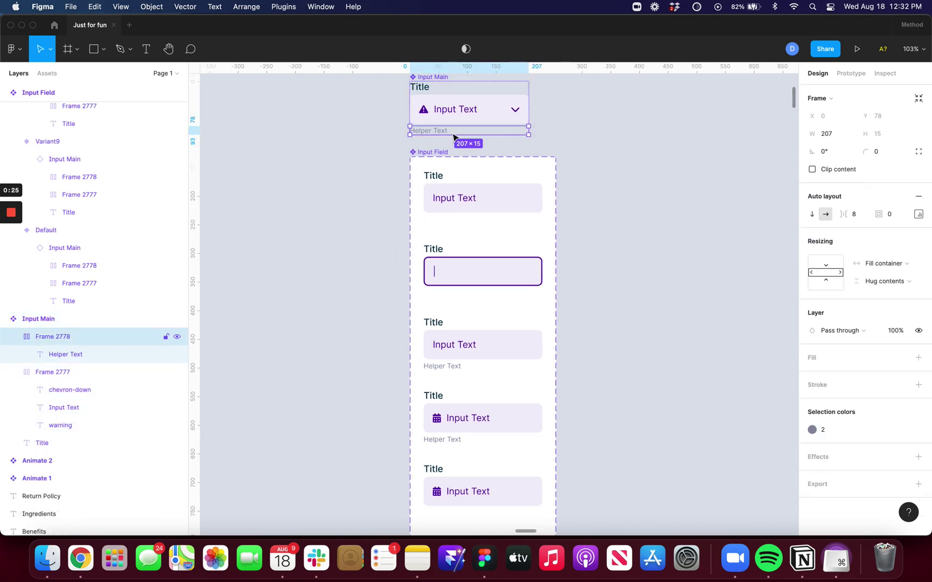
pyautogui.scroll(2, 455, 135)
pyautogui.scroll(2, 456, 137)
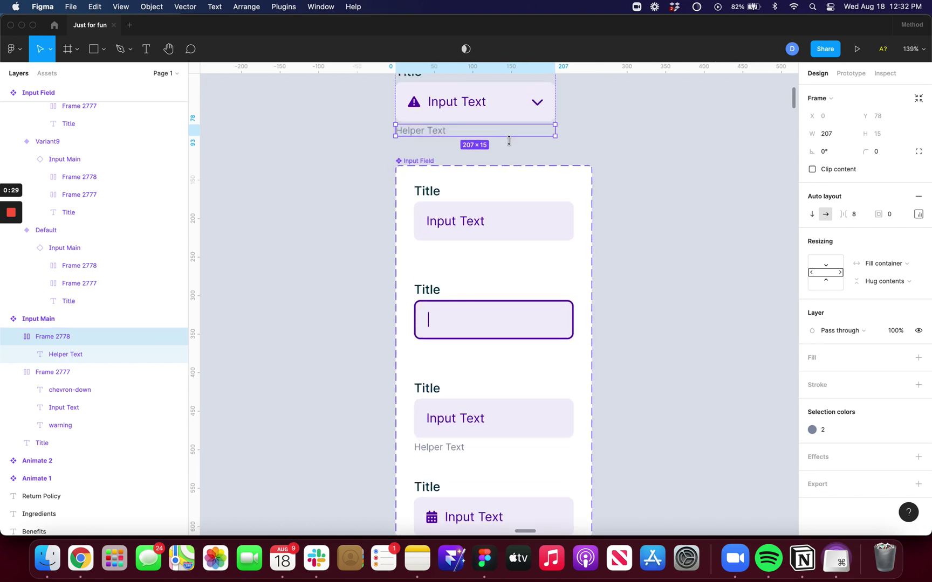
pyautogui.press('super+v')
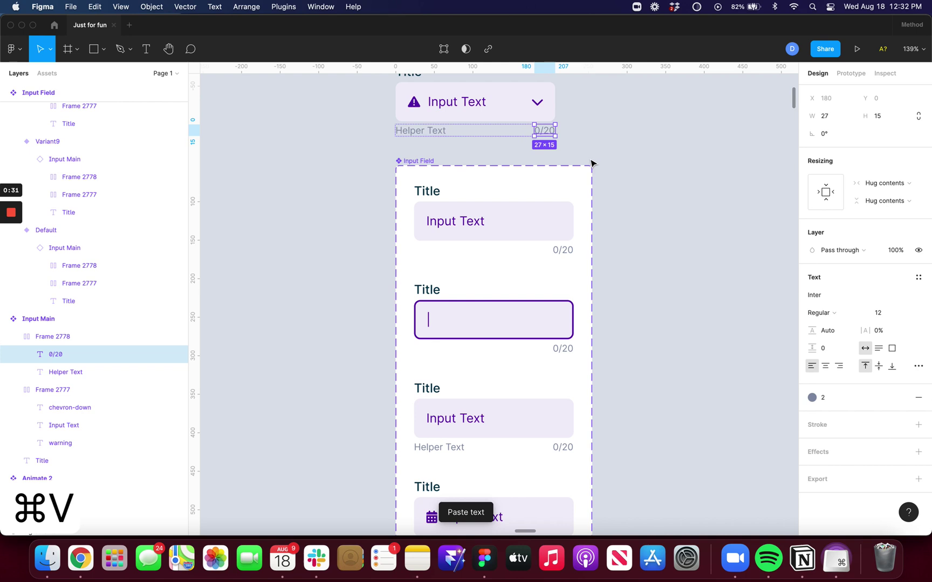
pyautogui.scroll(2, 585, 150)
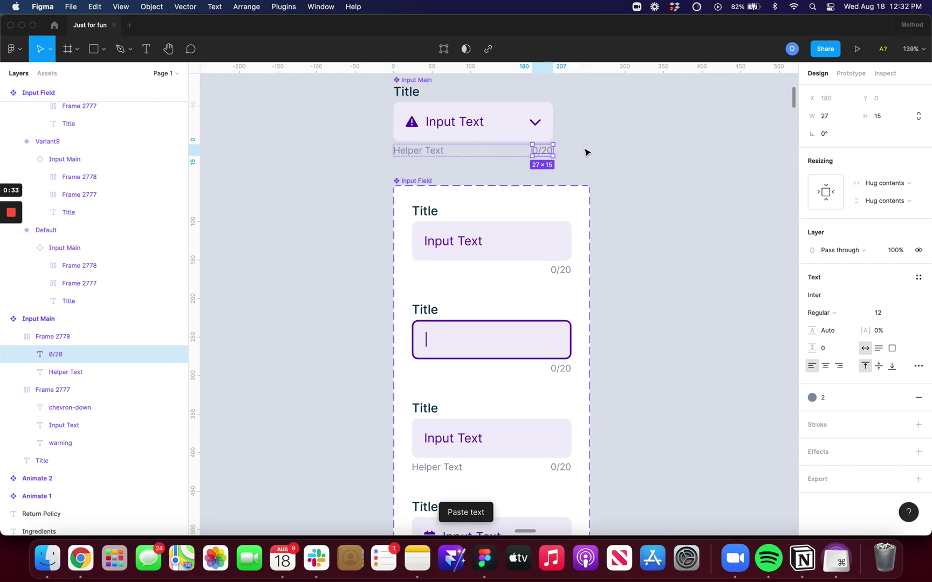
pyautogui.scroll(3, 511, 142)
pyautogui.scroll(-3, 537, 240)
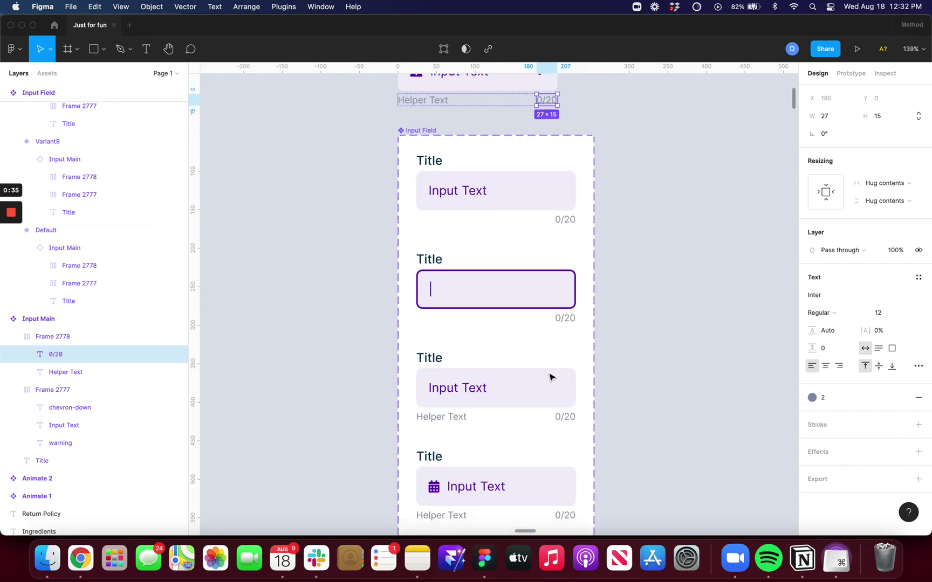
pyautogui.scroll(-5, 551, 377)
pyautogui.scroll(-3, 554, 411)
pyautogui.scroll(8, 553, 410)
pyautogui.scroll(2, 510, 328)
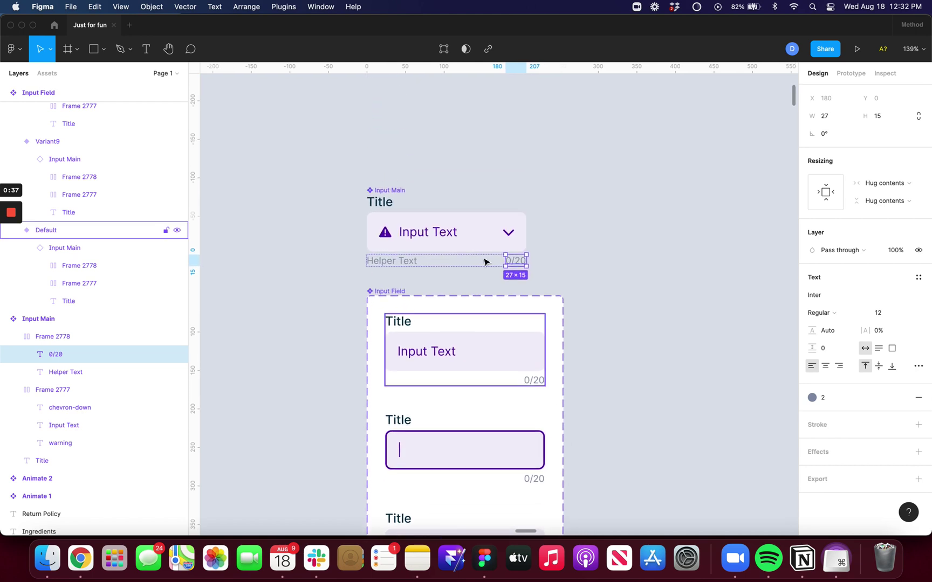
pyautogui.click(492, 238)
pyautogui.click(888, 154)
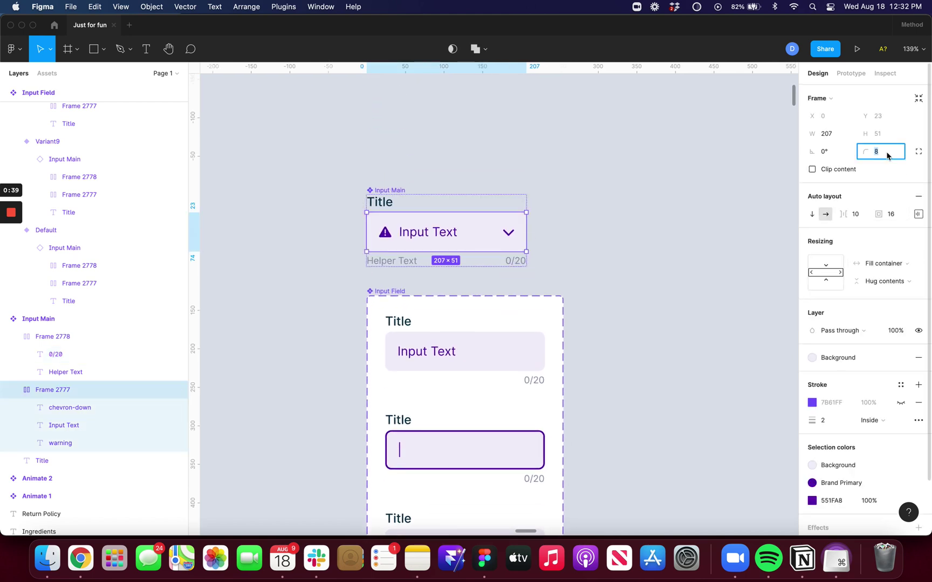
pyautogui.hotkey('shift', 'Down')
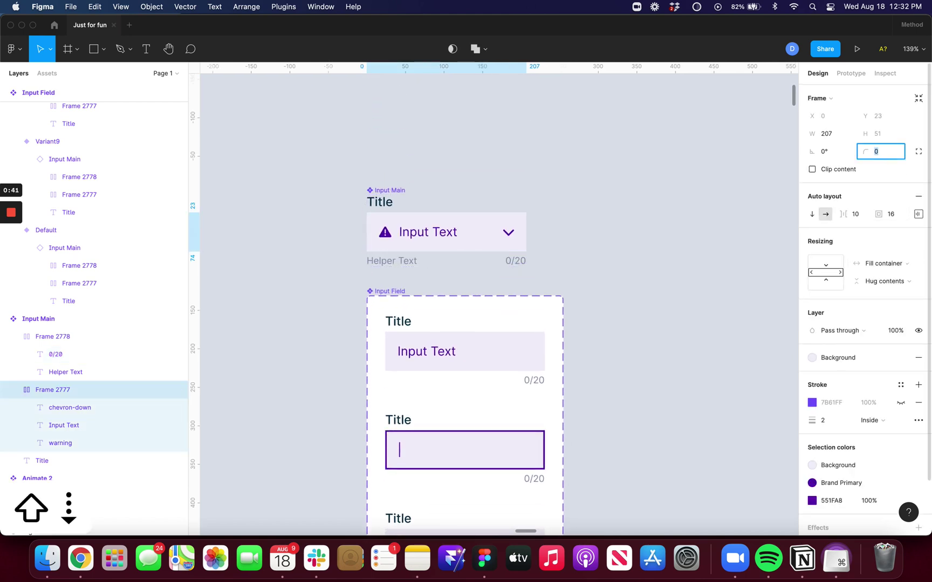
pyautogui.hotkey('shift', 'Up')
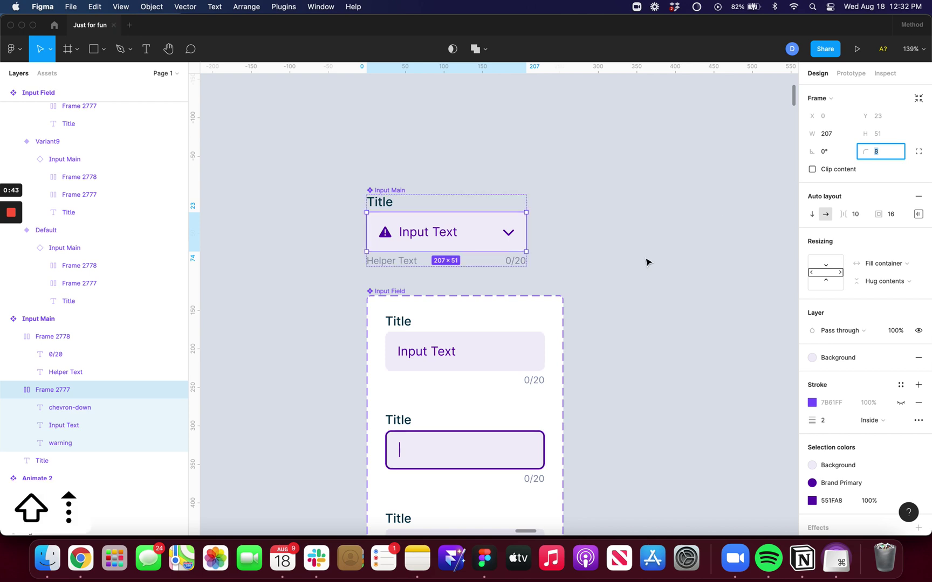
pyautogui.click(600, 162)
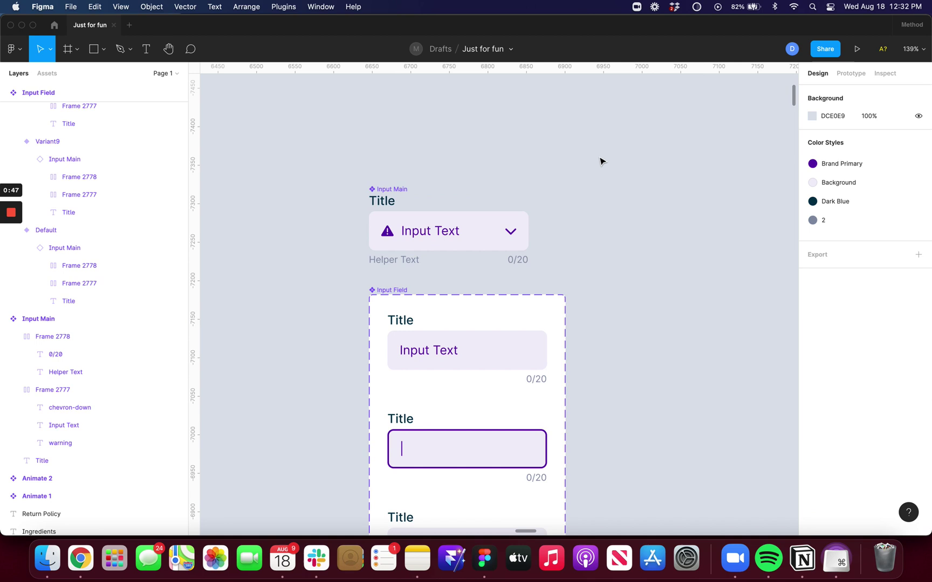
pyautogui.keyDown('ctrl'); pyautogui.scroll(-3, 600, 161); pyautogui.keyUp('ctrl')
pyautogui.keyDown('ctrl'); pyautogui.scroll(-3, 599, 161); pyautogui.keyUp('ctrl')
pyautogui.keyDown('ctrl'); pyautogui.scroll(-2, 600, 161); pyautogui.keyUp('ctrl')
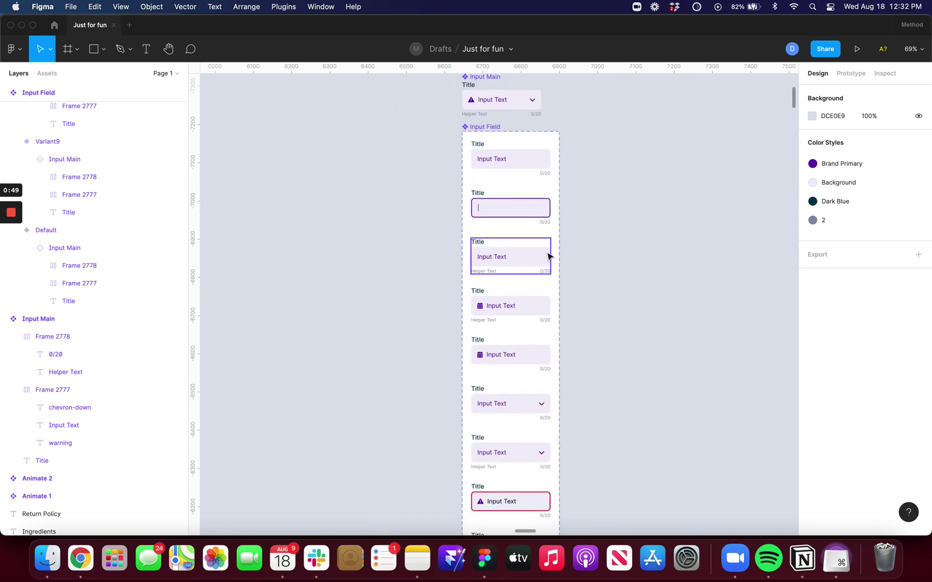
pyautogui.hscroll(3, 548, 256)
pyautogui.scroll(3, 547, 257)
pyautogui.scroll(-3, 548, 257)
pyautogui.scroll(-2, 548, 256)
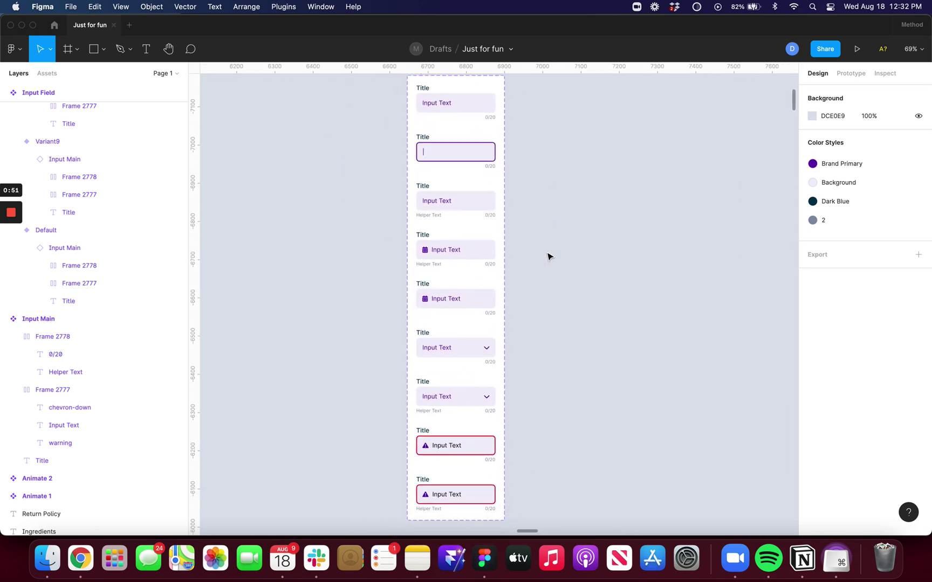
pyautogui.scroll(1, 547, 256)
pyautogui.scroll(3, 547, 257)
pyautogui.hscroll(1, 547, 257)
pyautogui.keyDown('ctrl'); pyautogui.scroll(2, 497, 222); pyautogui.keyUp('ctrl')
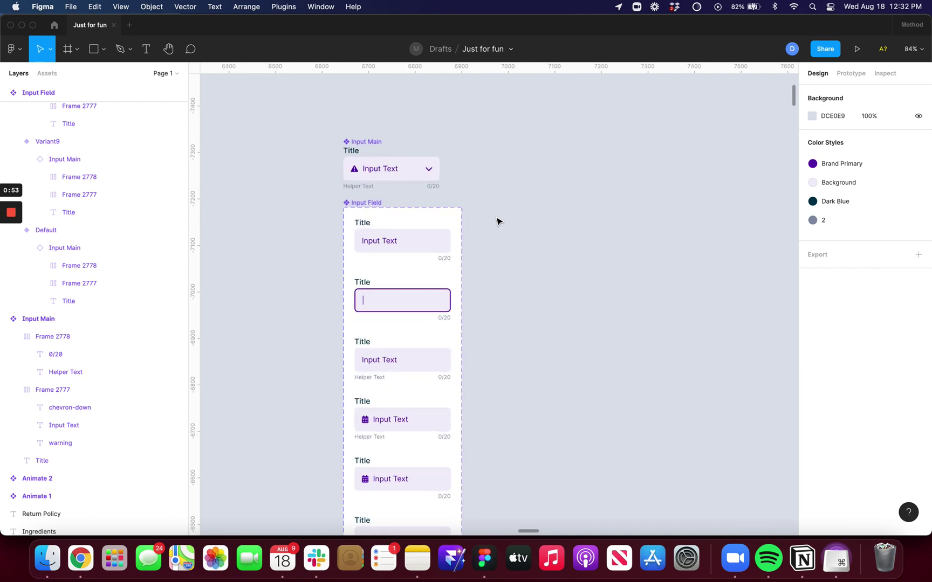
pyautogui.scroll(-2, 498, 221)
pyautogui.scroll(4, 439, 245)
pyautogui.hscroll(4, 439, 245)
pyautogui.scroll(3, 430, 246)
pyautogui.hscroll(3, 431, 245)
pyautogui.hscroll(2, 431, 247)
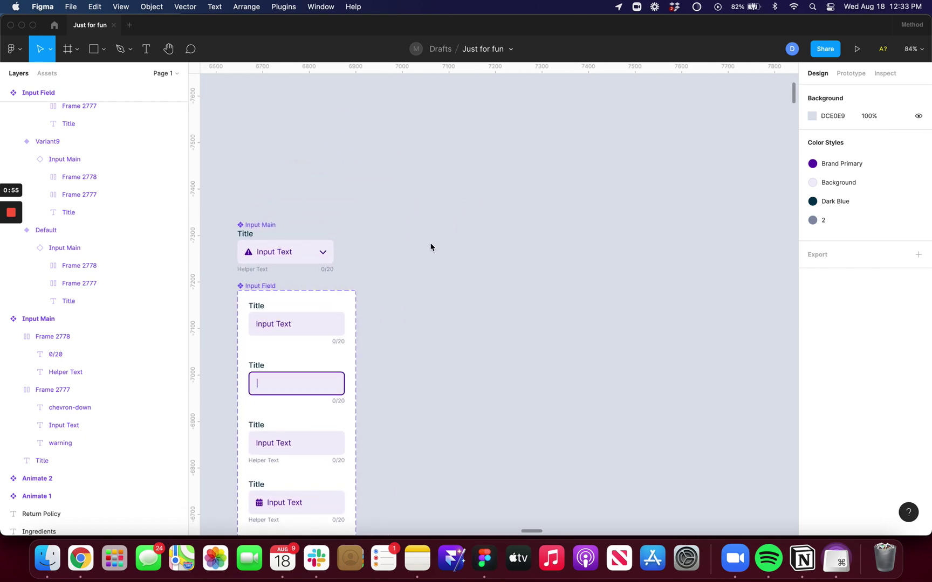
pyautogui.hscroll(2, 430, 247)
pyautogui.keyDown('ctrl'); pyautogui.scroll(2, 431, 247); pyautogui.keyUp('ctrl')
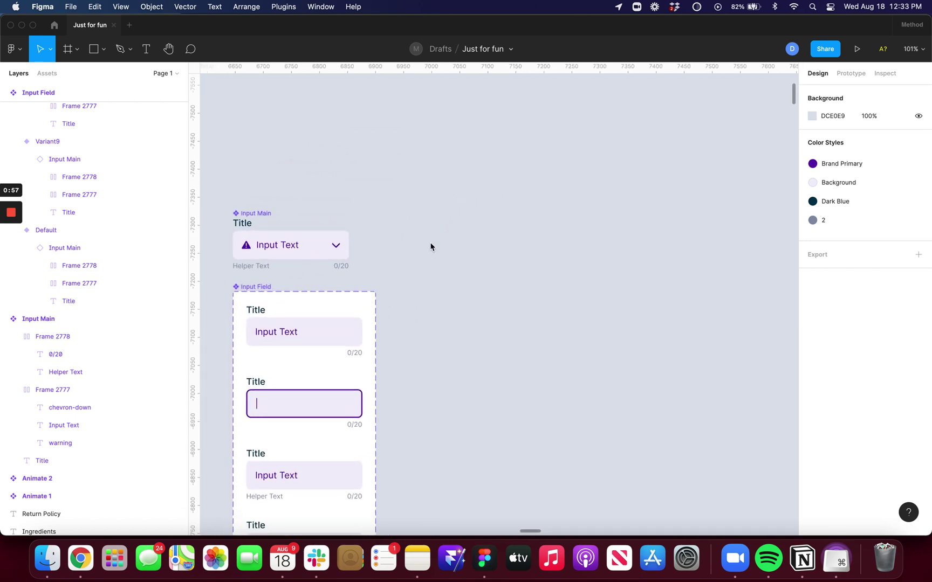
pyautogui.keyDown('ctrl'); pyautogui.scroll(1, 430, 247); pyautogui.keyUp('ctrl')
pyautogui.hscroll(-1, 430, 247)
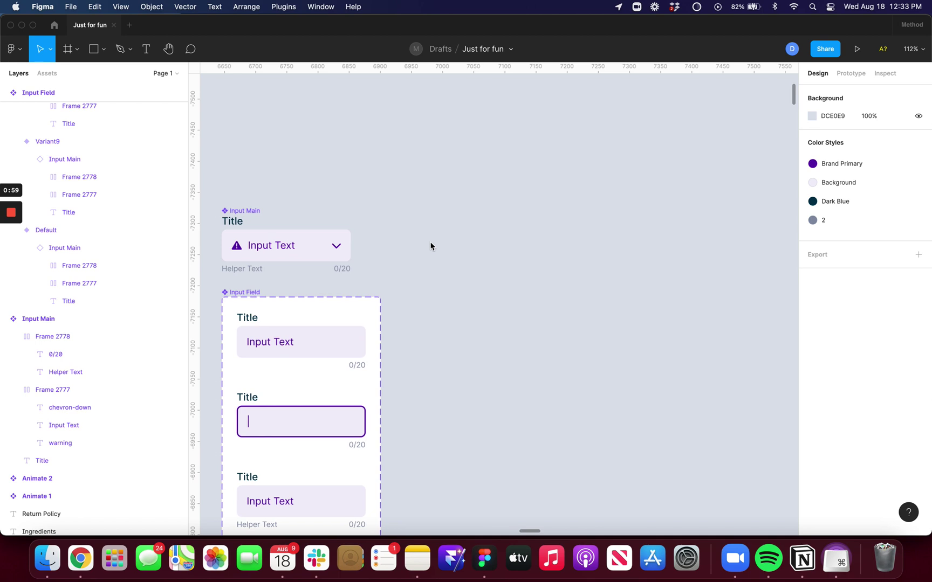
pyautogui.keyDown('ctrl'); pyautogui.scroll(-2, 431, 246); pyautogui.keyUp('ctrl')
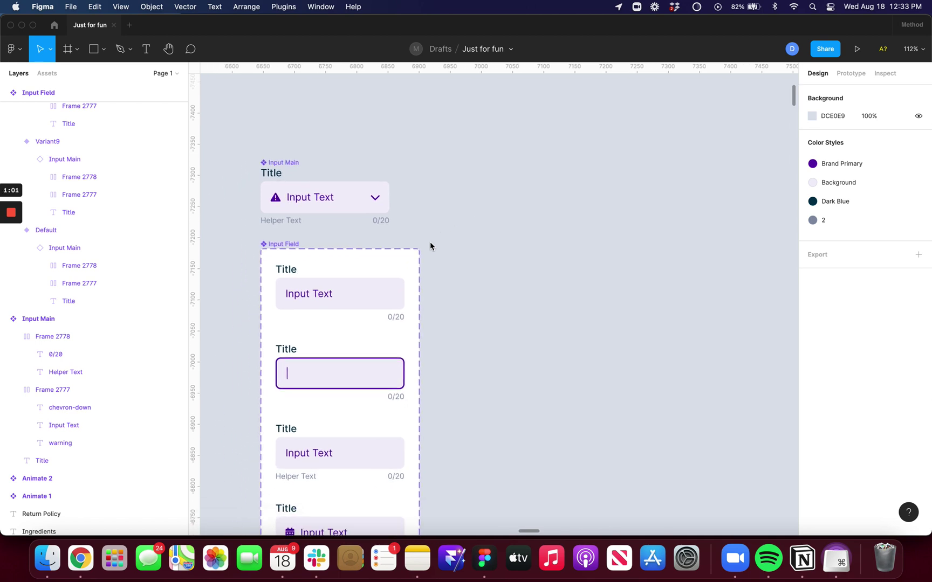
pyautogui.keyDown('ctrl'); pyautogui.scroll(-2, 431, 247); pyautogui.keyUp('ctrl')
pyautogui.keyDown('ctrl'); pyautogui.scroll(-1, 431, 246); pyautogui.keyUp('ctrl')
pyautogui.scroll(-1, 430, 247)
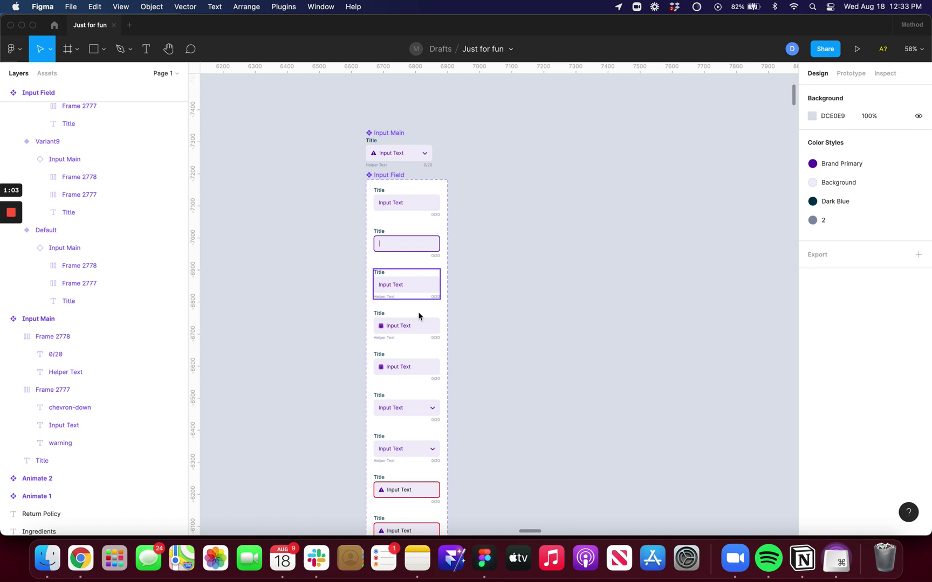
pyautogui.keyDown('ctrl'); pyautogui.scroll(1, 418, 316); pyautogui.keyUp('ctrl')
pyautogui.keyDown('ctrl'); pyautogui.scroll(1, 418, 319); pyautogui.keyUp('ctrl')
pyautogui.scroll(-1, 418, 318)
pyautogui.hscroll(-1, 418, 318)
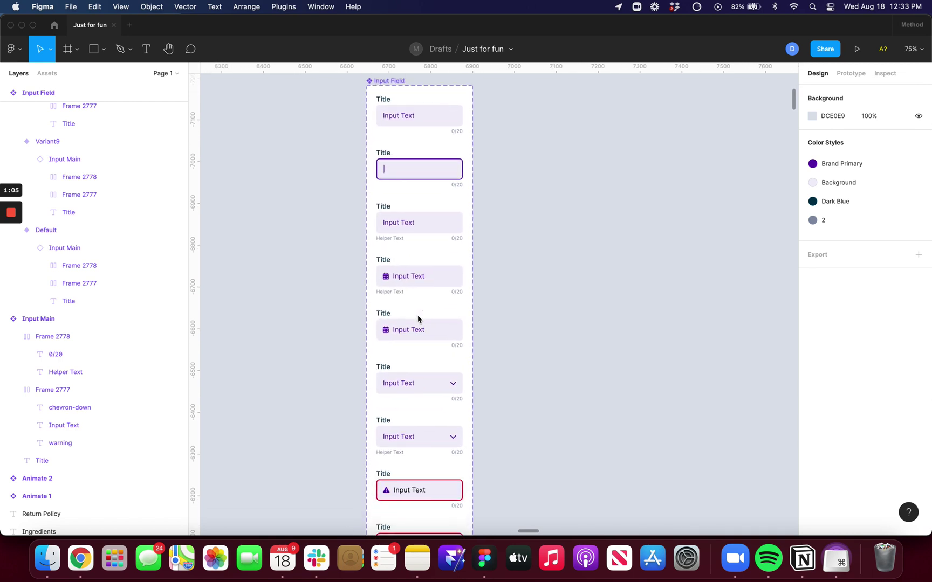
pyautogui.scroll(2, 418, 318)
pyautogui.hscroll(1, 419, 318)
pyautogui.scroll(1, 418, 318)
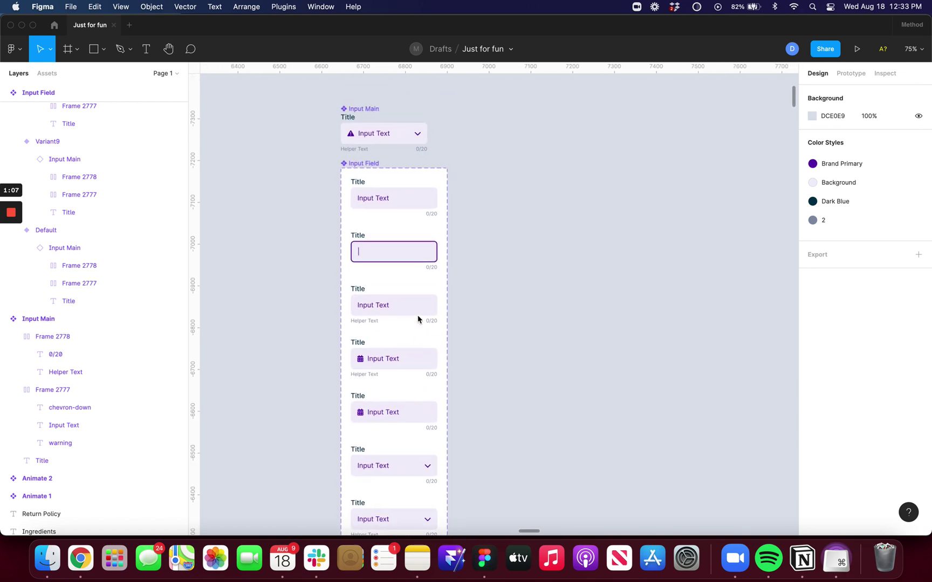
pyautogui.keyDown('ctrl'); pyautogui.scroll(1, 417, 315); pyautogui.keyUp('ctrl')
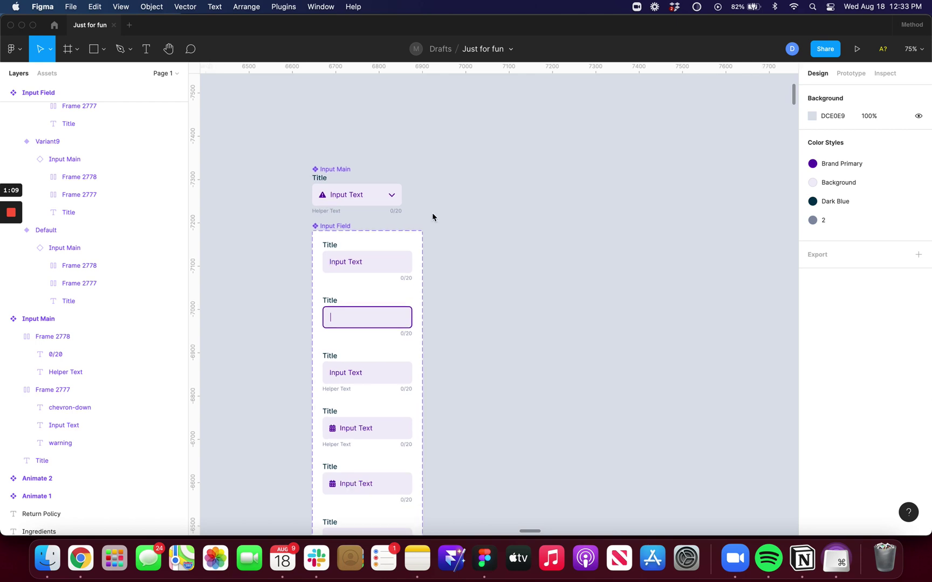
pyautogui.keyDown('ctrl'); pyautogui.scroll(1, 432, 213); pyautogui.keyUp('ctrl')
pyautogui.hscroll(2, 433, 216)
pyautogui.keyDown('ctrl'); pyautogui.scroll(1, 433, 216); pyautogui.keyUp('ctrl')
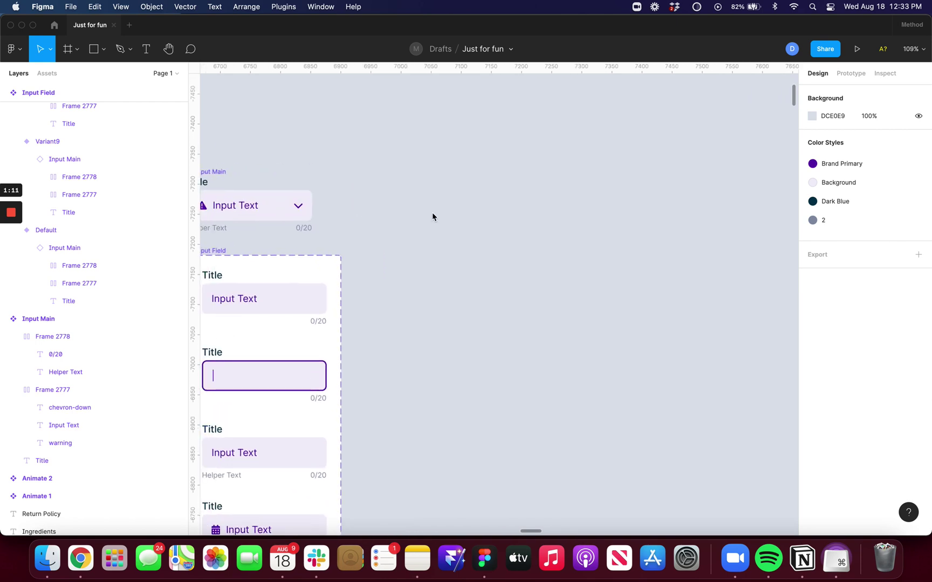
# Add an 'Input Text' label on the canvas coloured with the Brand Primary style
pyautogui.press('t')
pyautogui.click(437, 208)
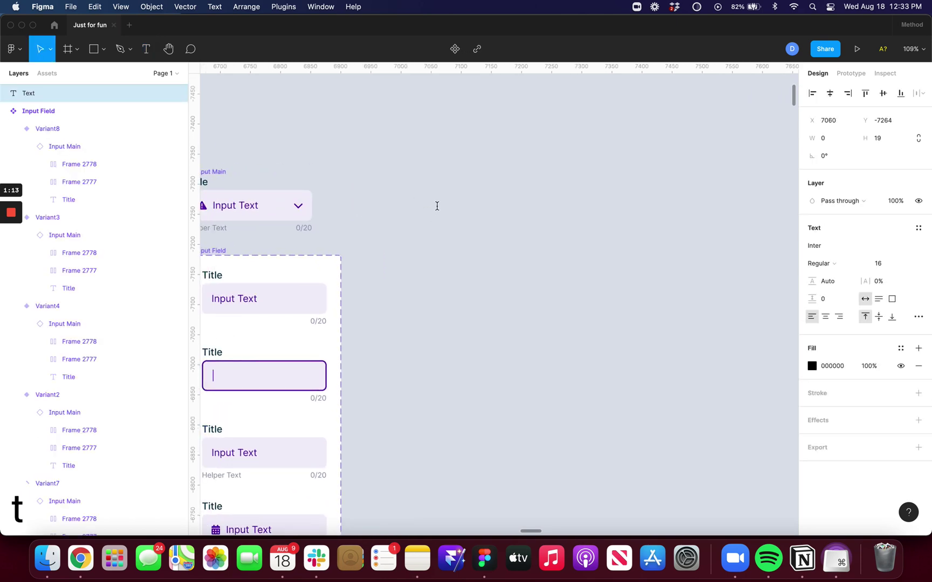
pyautogui.write('Input Te')
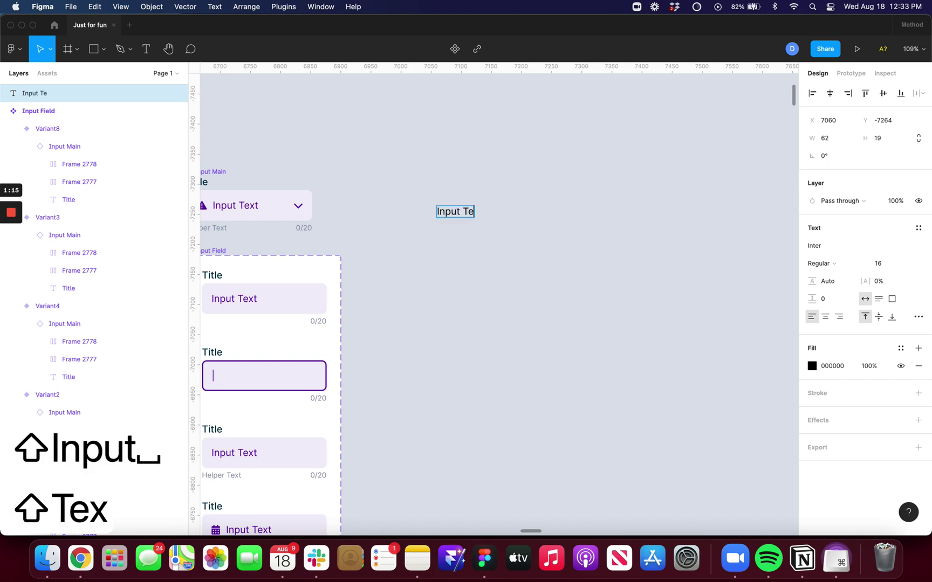
pyautogui.write('xt')
pyautogui.press('Escape')
pyautogui.keyDown('ctrl'); pyautogui.scroll(3, 471, 220); pyautogui.keyUp('ctrl')
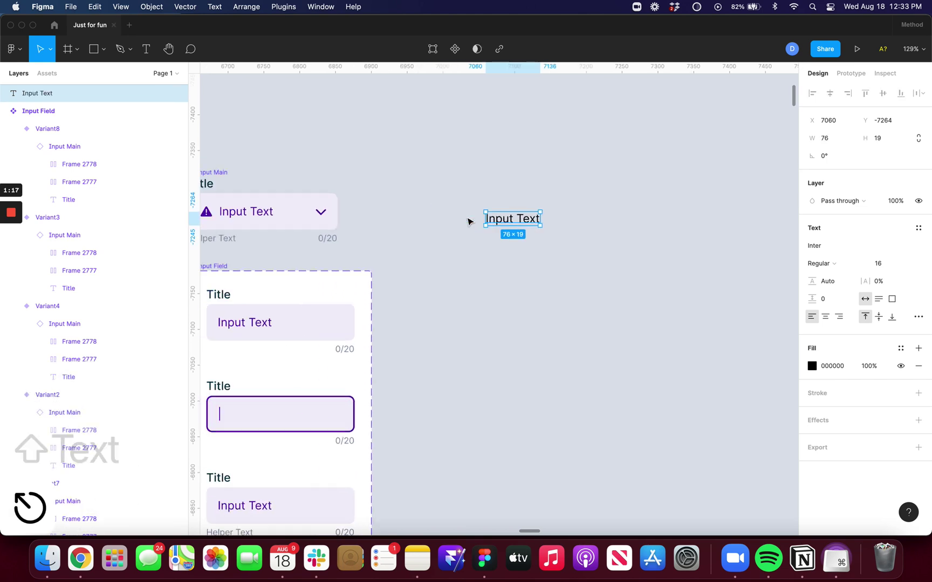
pyautogui.click(900, 348)
pyautogui.click(820, 382)
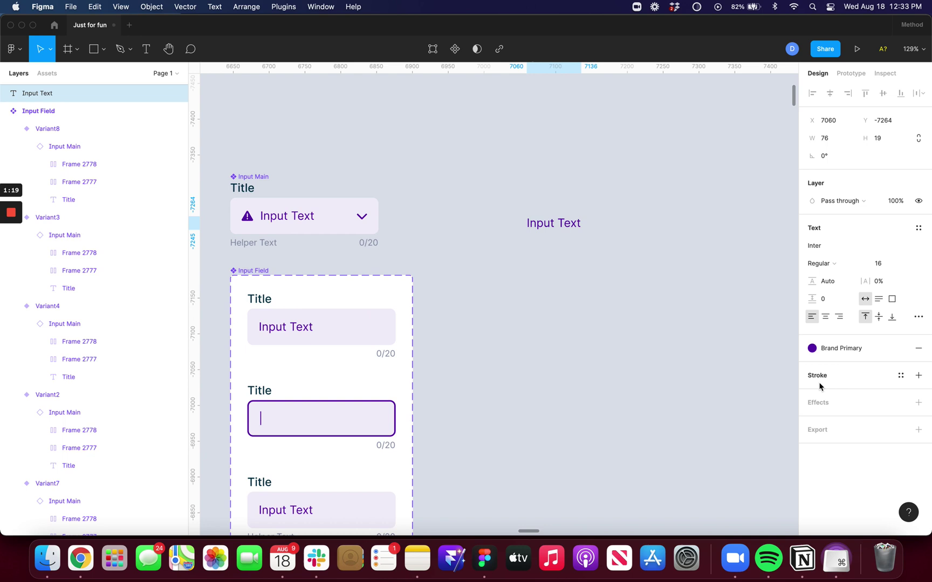
# Wrap the label in an auto-layout frame with 16 padding and the Background fill
pyautogui.hotkey('shift', 'a')
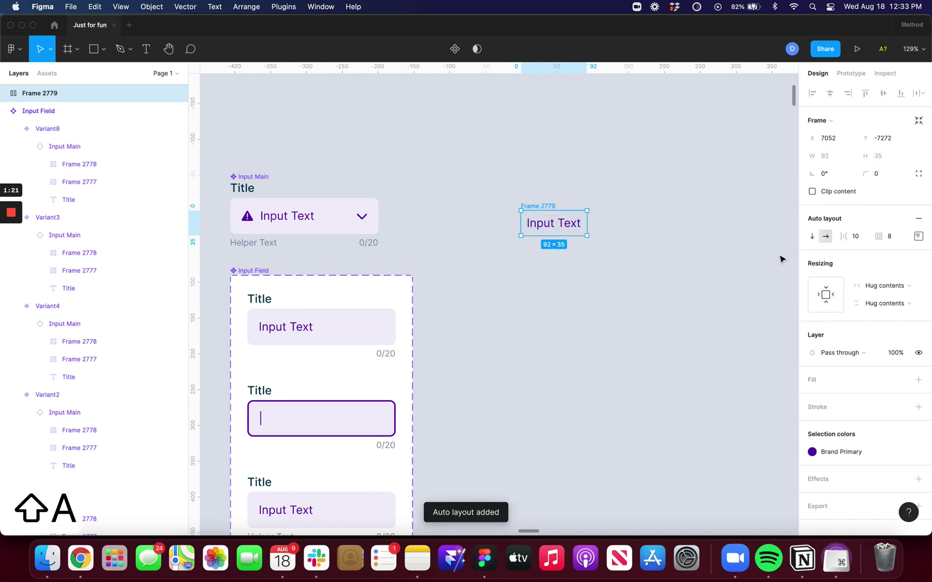
pyautogui.click(898, 237)
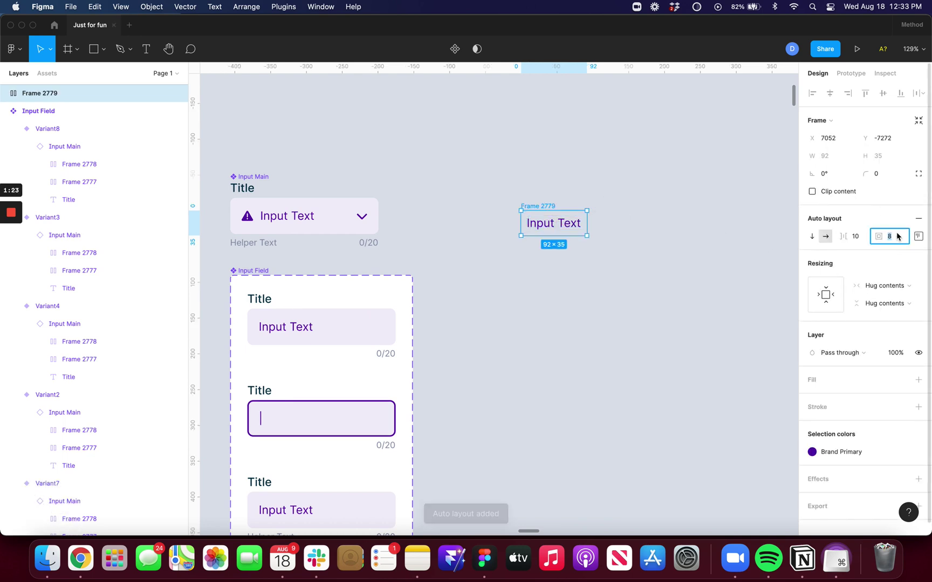
pyautogui.hotkey('shift', 'Up')
pyautogui.scroll(3, 564, 206)
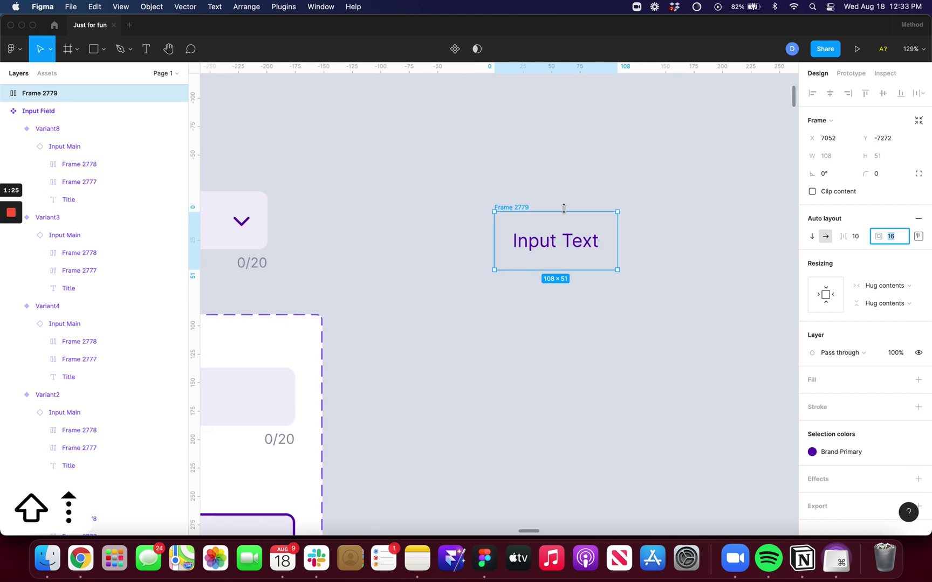
pyautogui.click(506, 189)
pyautogui.moveTo(509, 207); pyautogui.dragTo(508, 194)
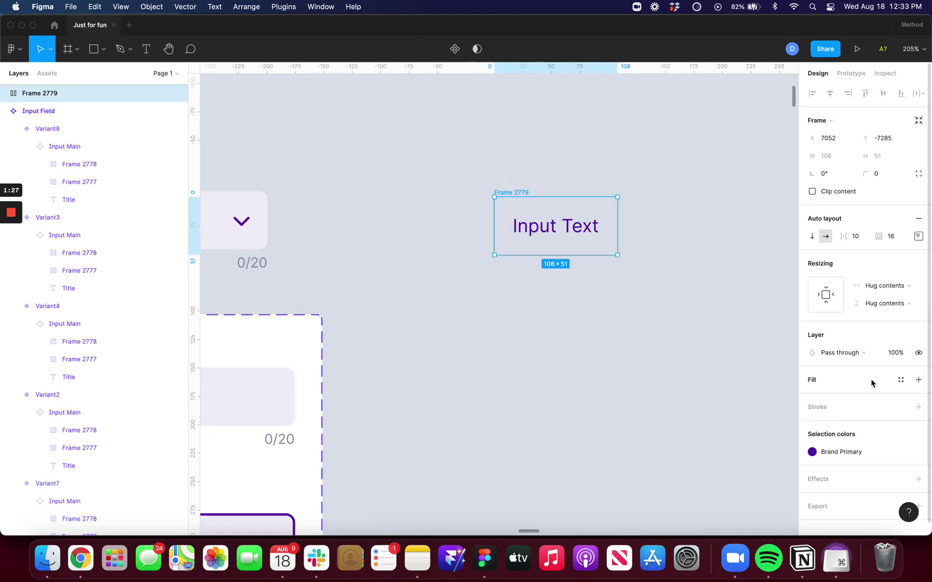
pyautogui.click(900, 380)
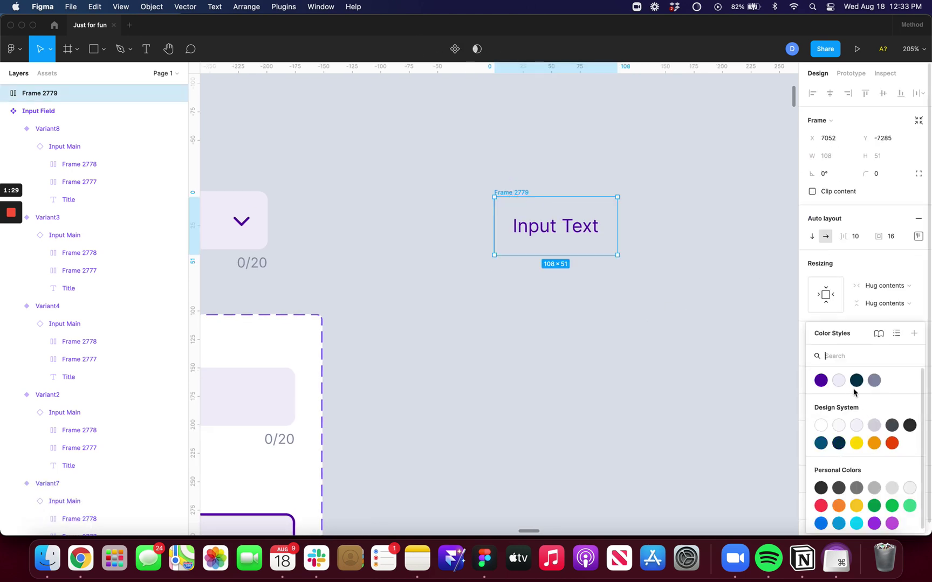
pyautogui.click(839, 380)
pyautogui.scroll(-5, 499, 248)
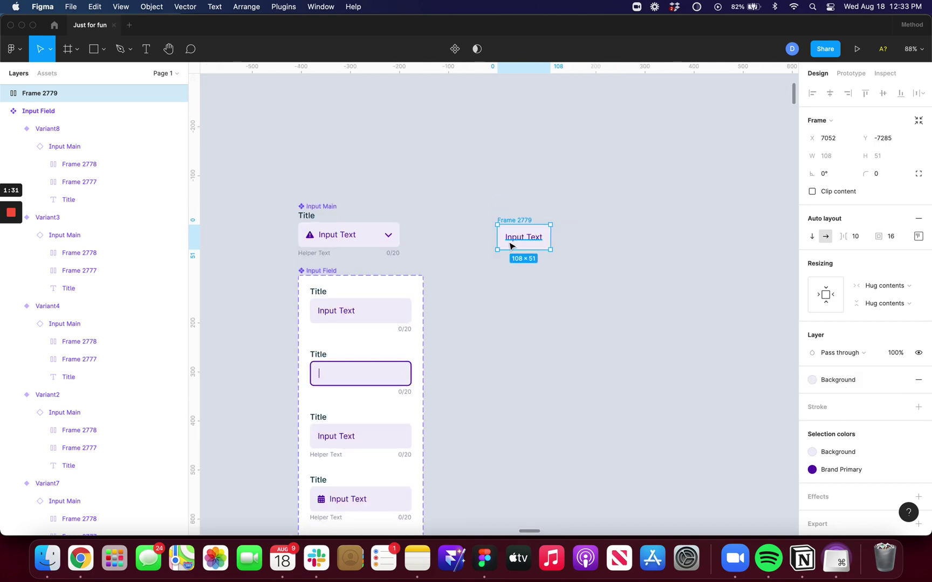
pyautogui.scroll(5, 510, 246)
# Duplicate the label into a warning icon set in Font Awesome 6 Pro Solid
pyautogui.click(511, 235)
pyautogui.press('super+d')
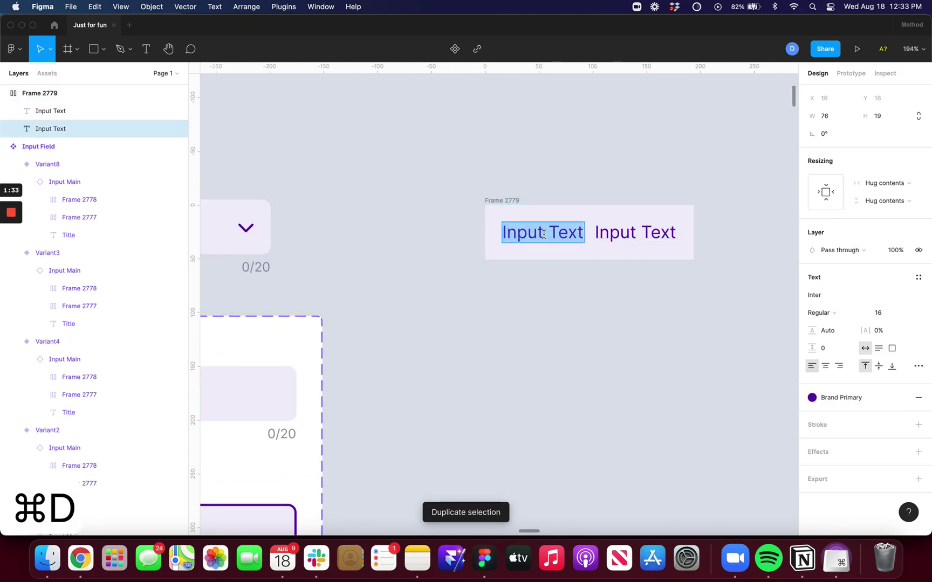
pyautogui.write('warning')
pyautogui.press('Escape')
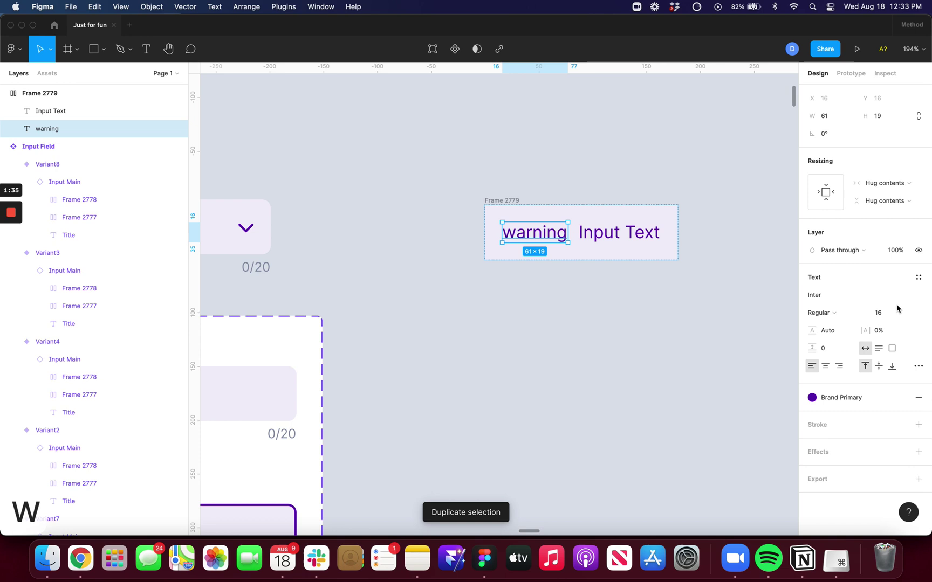
pyautogui.click(848, 296)
pyautogui.write('Font Awesome 5 Pro')
pyautogui.press('Return')
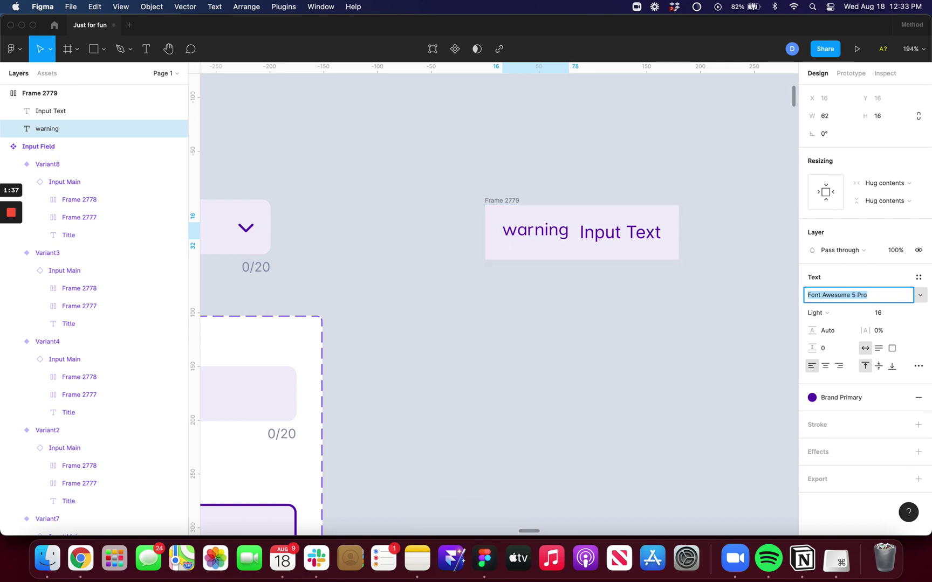
pyautogui.press('Down')
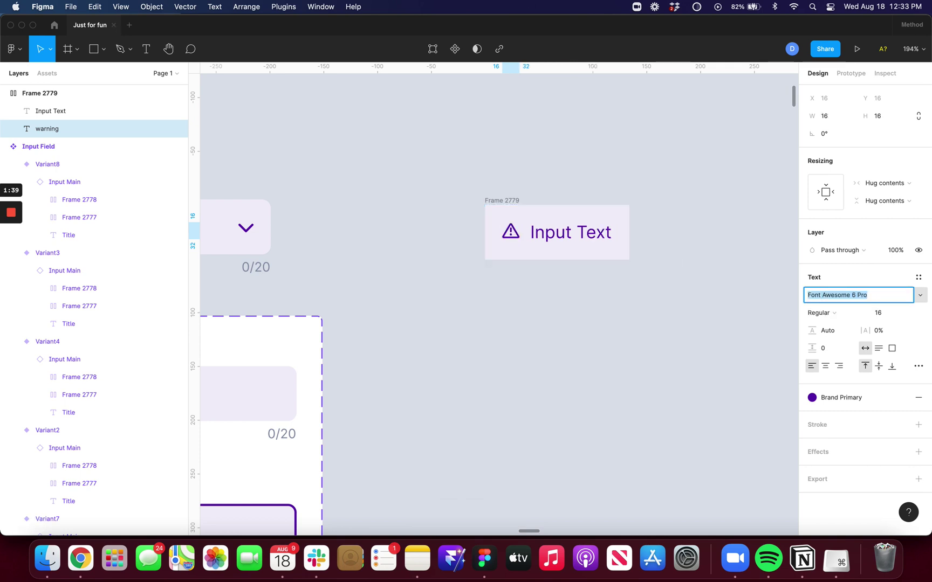
pyautogui.click(822, 313)
pyautogui.click(824, 326)
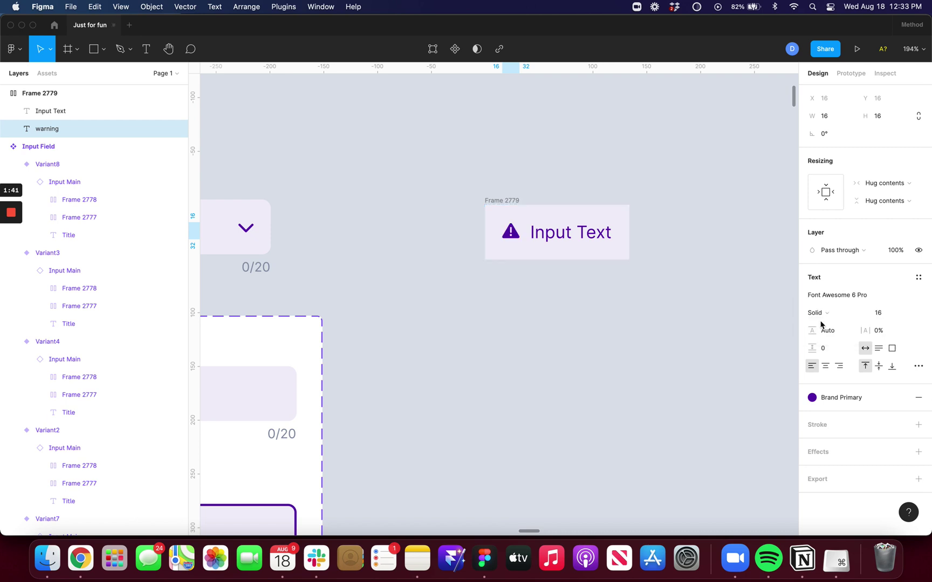
# Centre the input frame's contents vertically
pyautogui.click(506, 200)
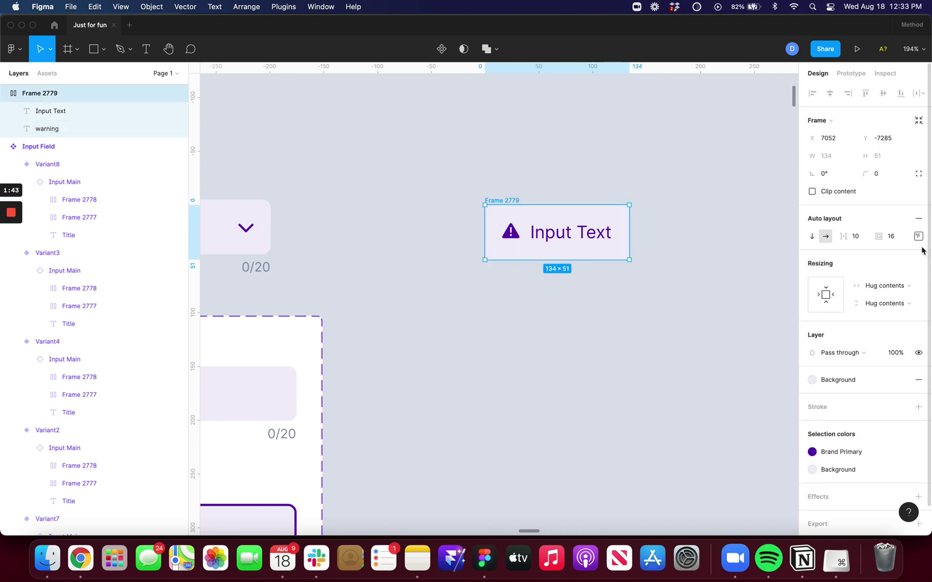
pyautogui.click(918, 237)
pyautogui.click(879, 287)
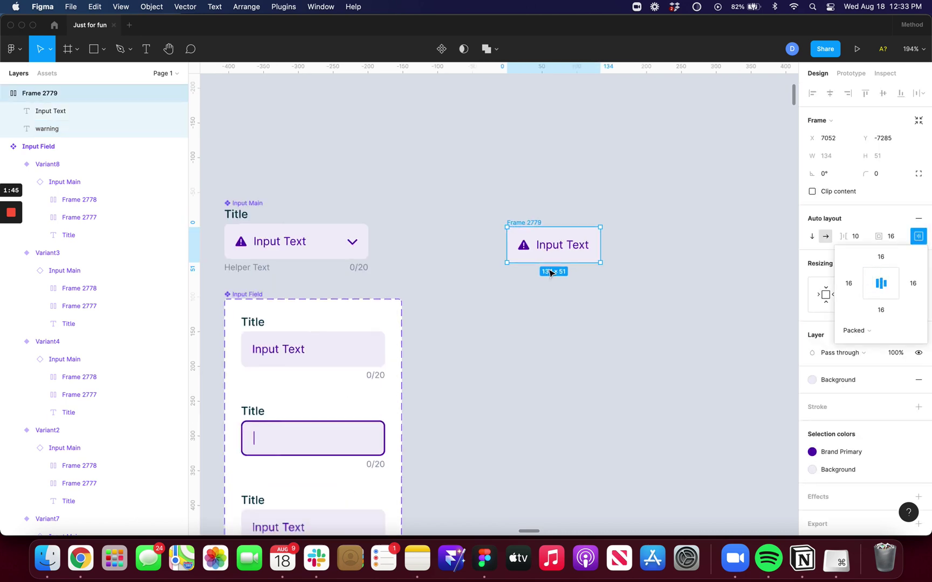
pyautogui.scroll(-5, 549, 267)
# Copy the warning icon to the right of Input Text as a chevron-down icon
pyautogui.click(530, 252)
pyautogui.press('super+d')
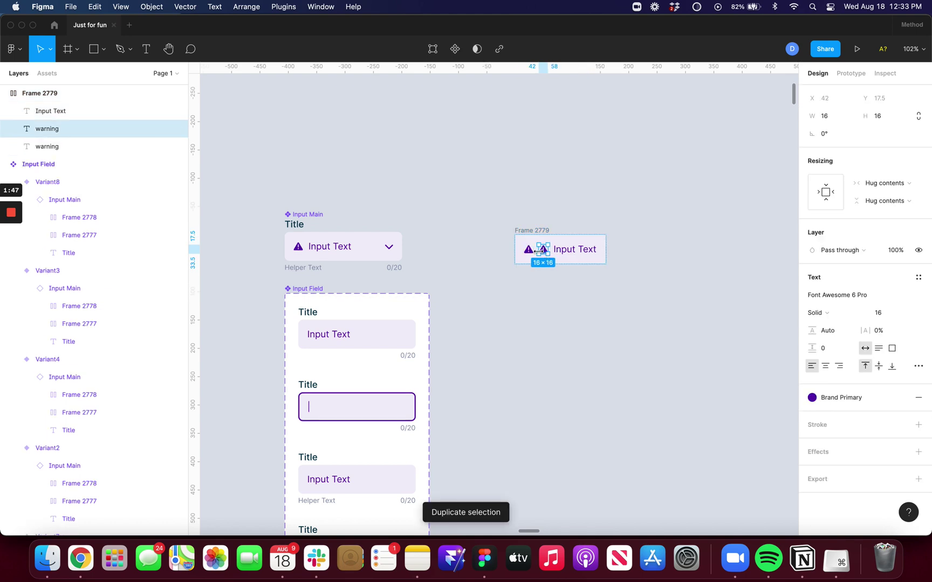
pyautogui.moveTo(530, 252); pyautogui.dragTo(589, 250)
pyautogui.scroll(5, 585, 250)
pyautogui.press('Return')
pyautogui.write('ch')
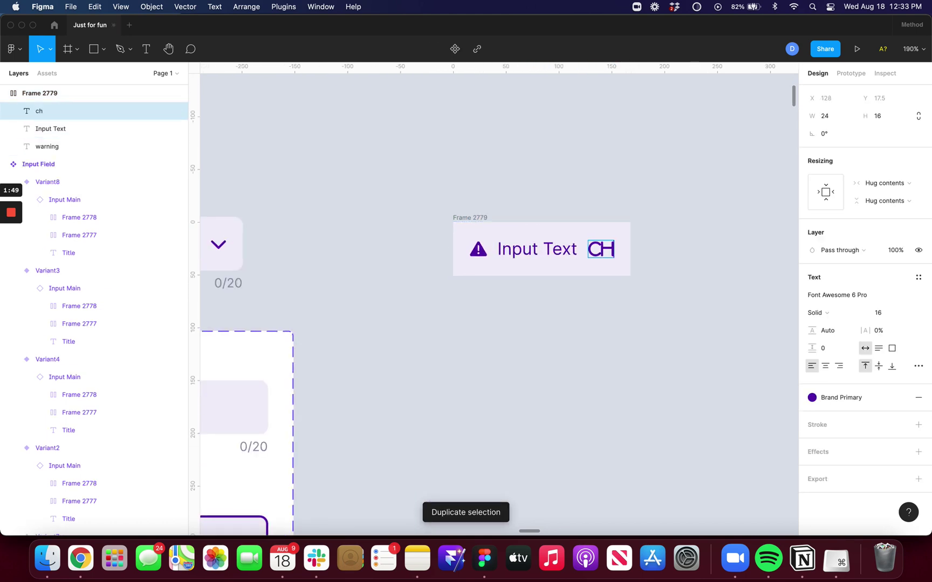
pyautogui.write('evron-down')
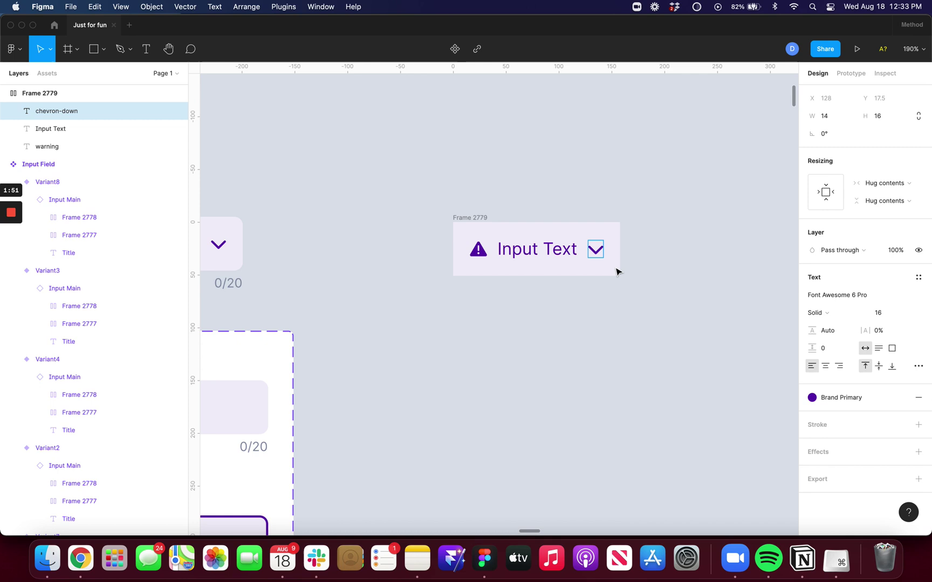
pyautogui.click(574, 317)
pyautogui.scroll(-3, 575, 316)
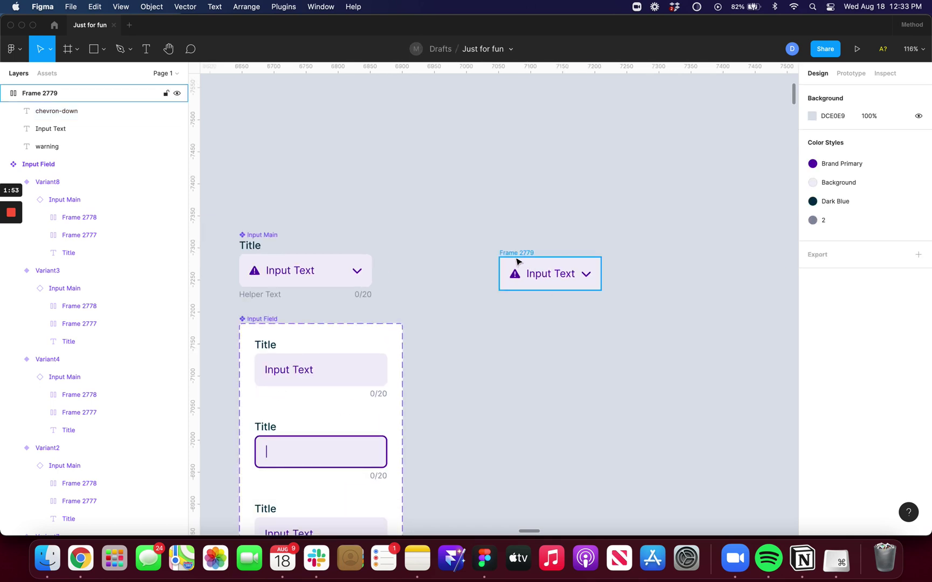
pyautogui.scroll(3, 516, 261)
pyautogui.scroll(-5, 513, 256)
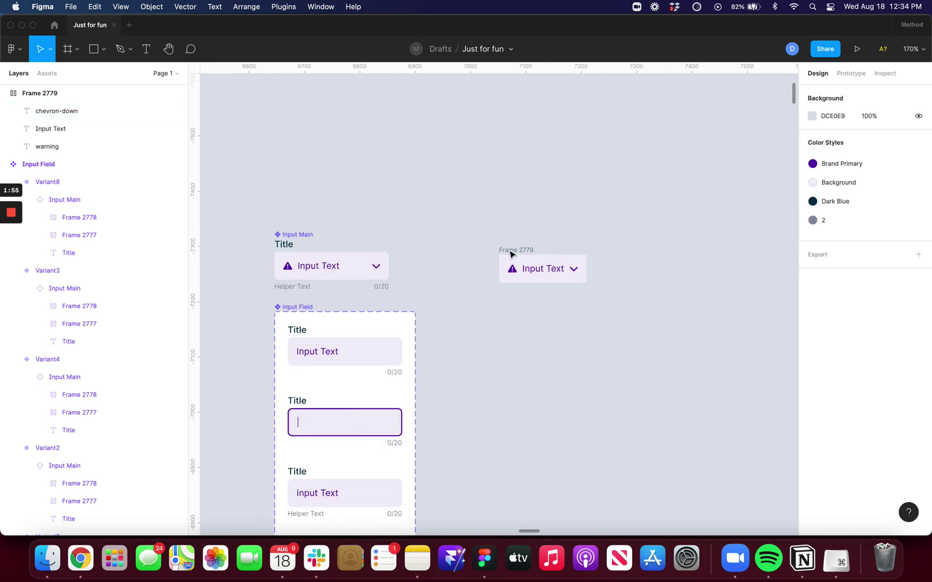
pyautogui.scroll(3, 512, 253)
# Add a 'Title' label in Inter Medium, aligned above the frame's left edge
pyautogui.press('t')
pyautogui.click(522, 250)
pyautogui.write('Title')
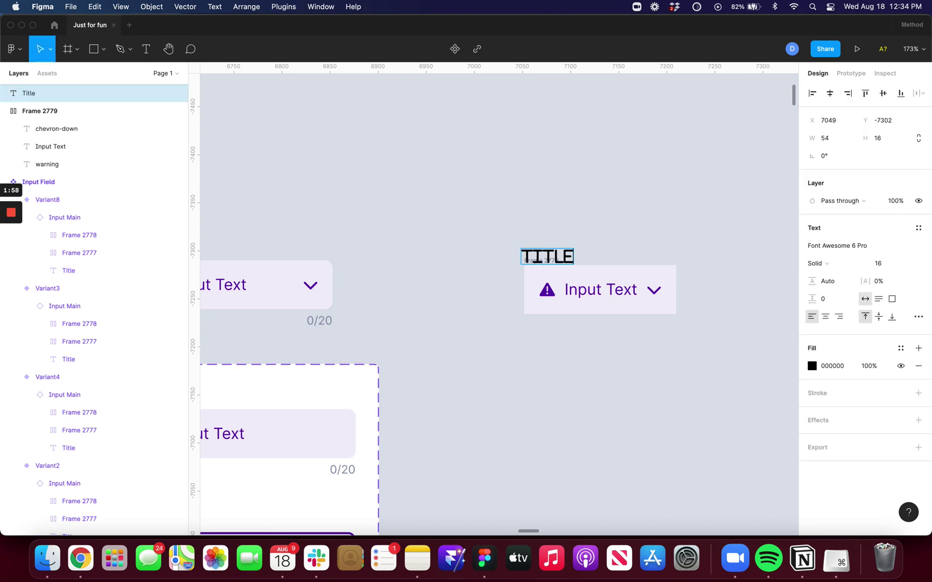
pyautogui.press('Escape')
pyautogui.click(855, 246)
pyautogui.write('in')
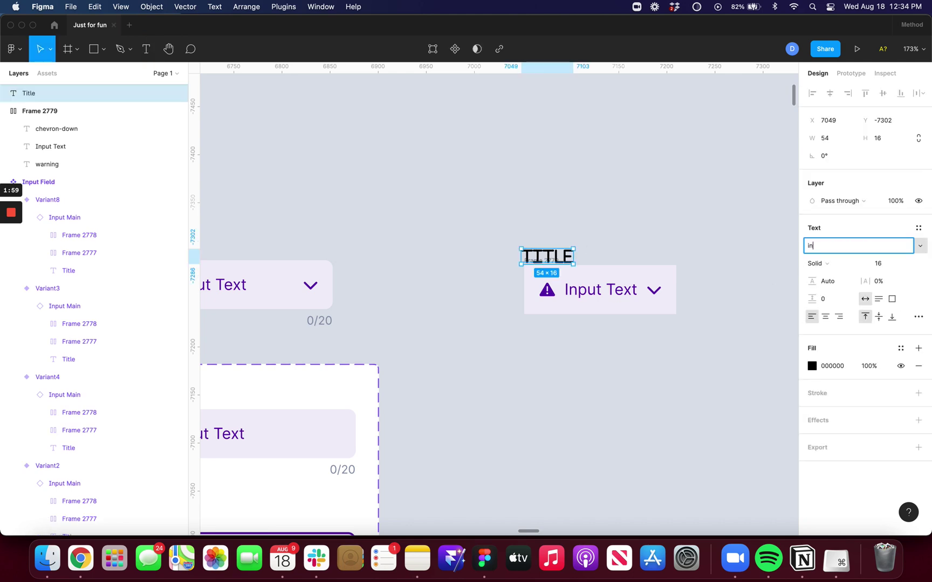
pyautogui.press('Return')
pyautogui.click(831, 267)
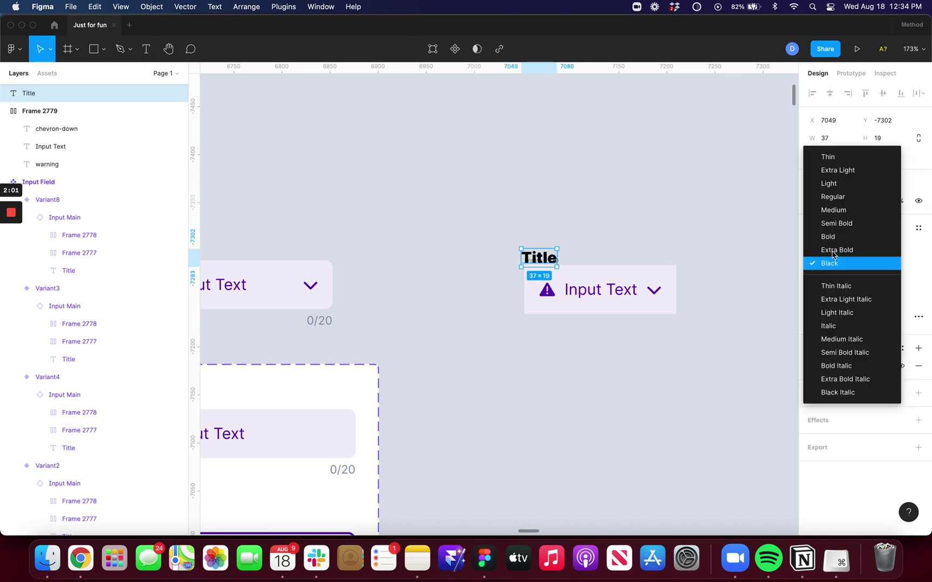
pyautogui.click(843, 228)
pyautogui.scroll(5, 540, 264)
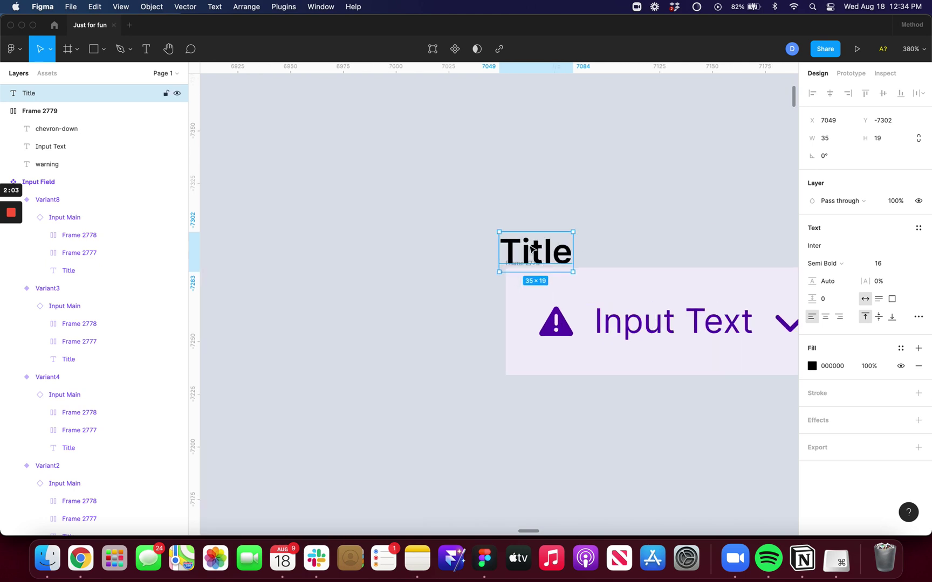
pyautogui.moveTo(540, 252); pyautogui.dragTo(532, 233)
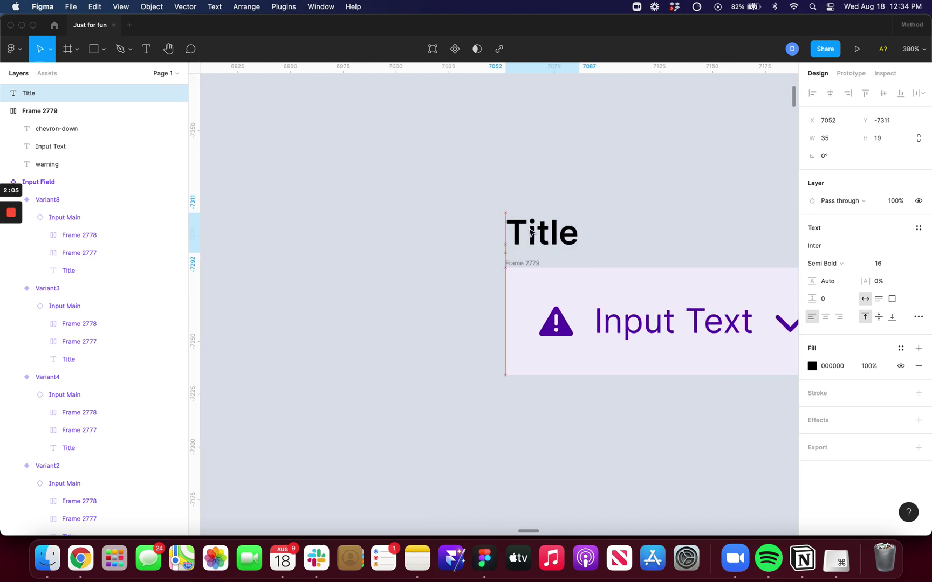
pyautogui.click(842, 264)
pyautogui.click(841, 250)
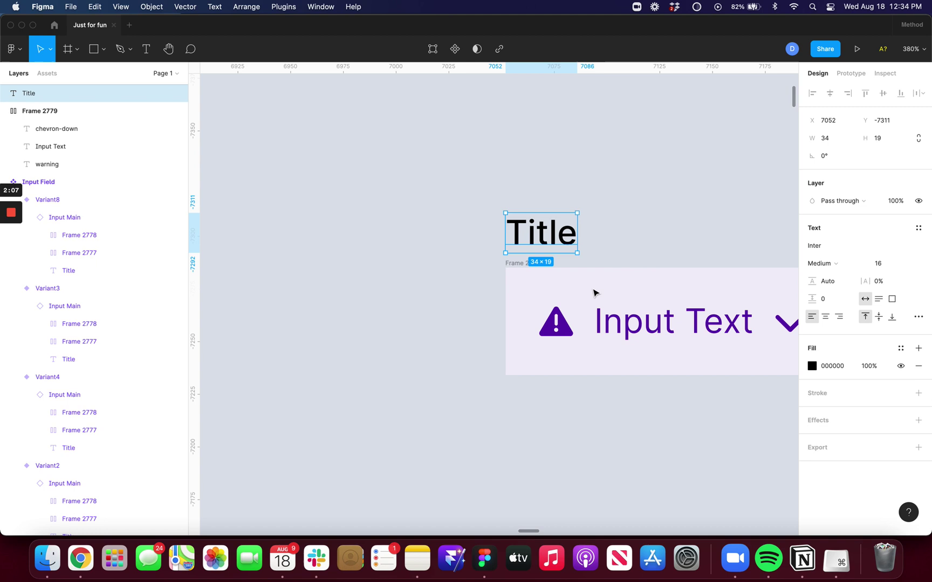
pyautogui.scroll(-5, 592, 290)
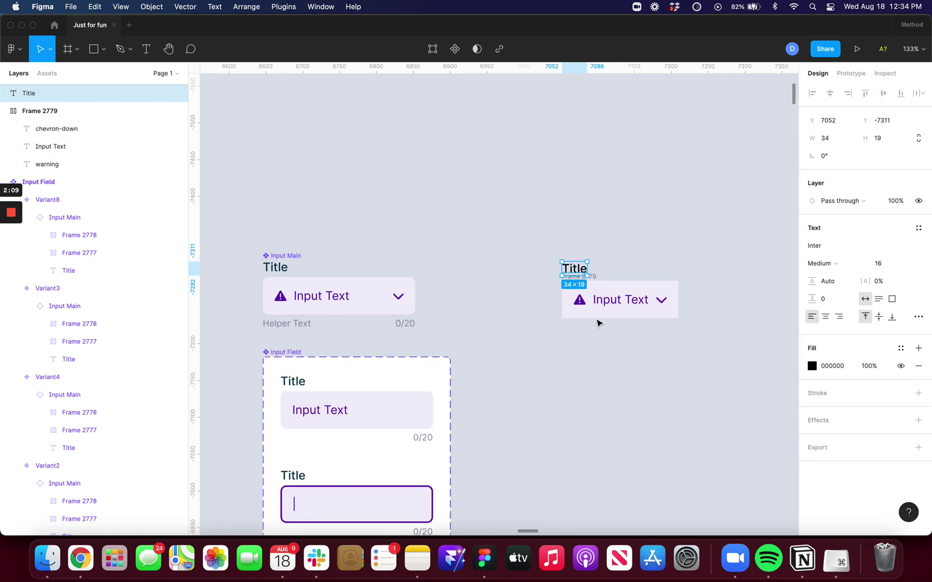
# Copy the Title below the card as 'Helper Text' in Inter Regular 12, grey colour style 2
pyautogui.keyDown('alt'); pyautogui.moveTo(575, 272); pyautogui.dragTo(570, 335); pyautogui.keyUp('alt')
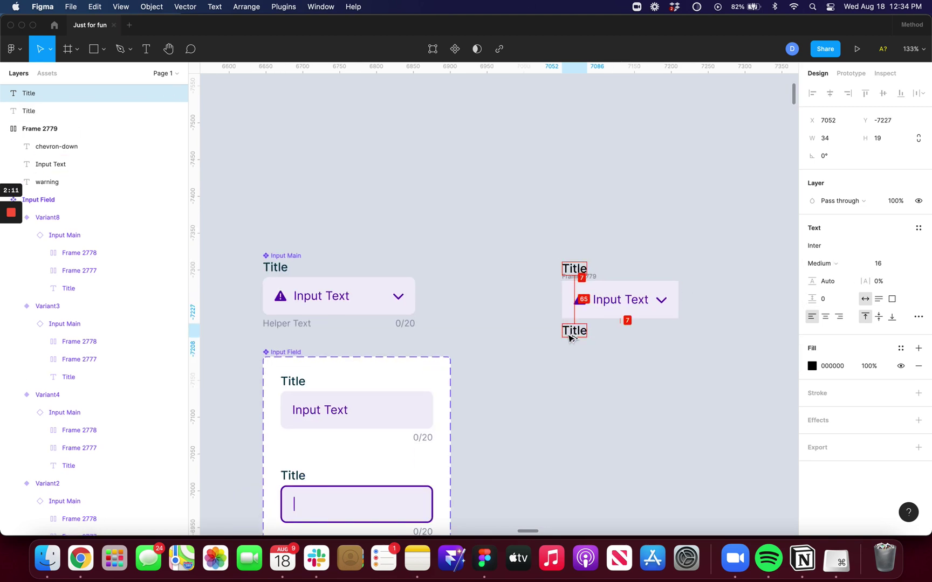
pyautogui.doubleClick(570, 335)
pyautogui.write('Helper Text')
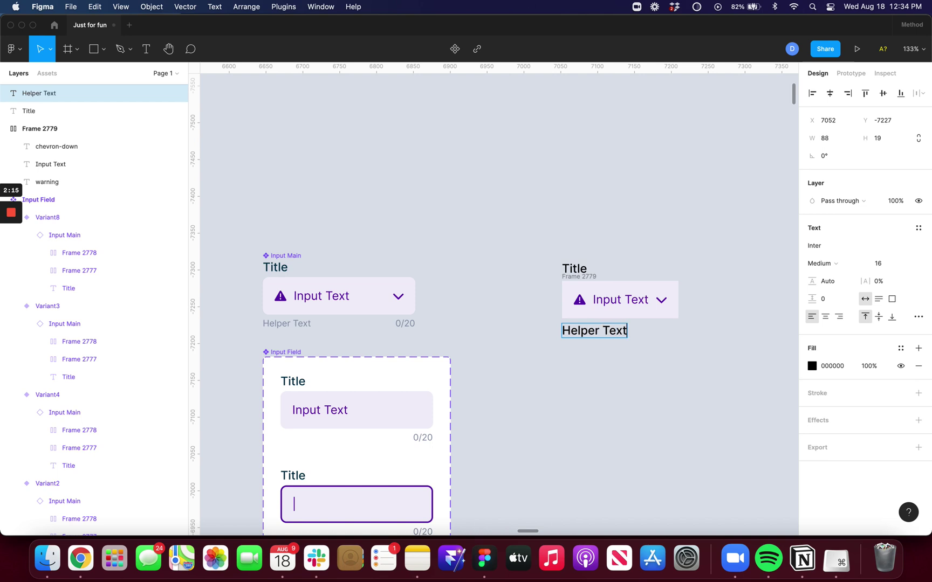
pyautogui.press('Escape')
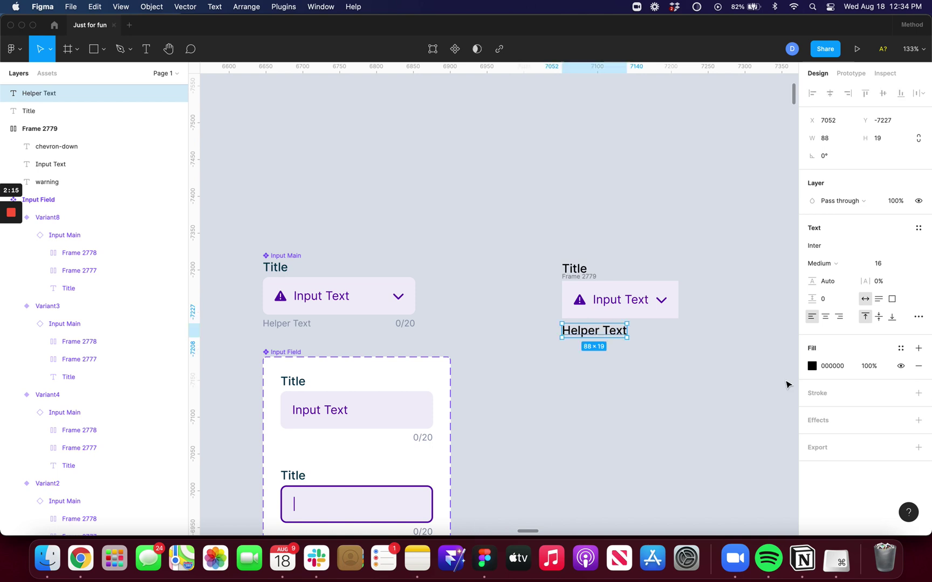
pyautogui.click(889, 263)
pyautogui.write('13')
pyautogui.press('Return')
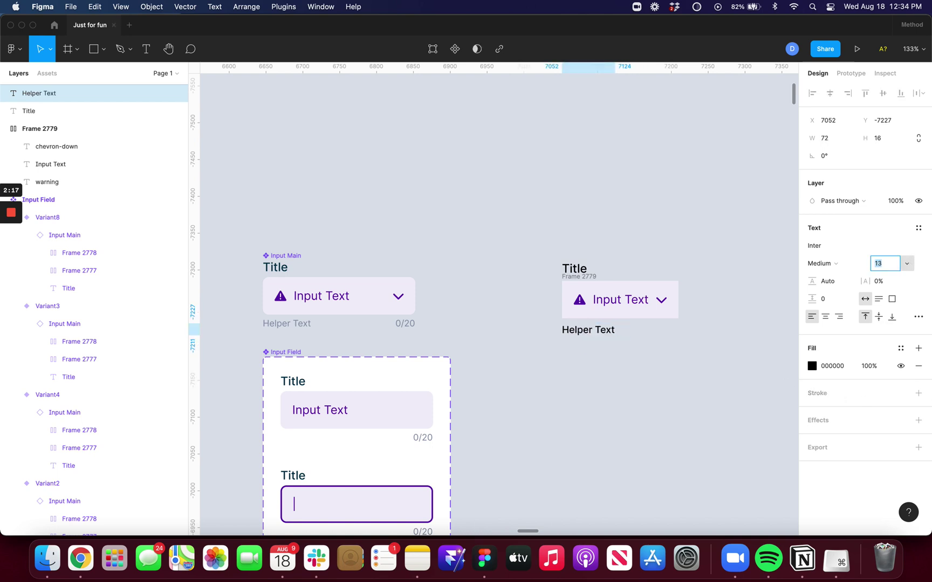
pyautogui.press('Down')
pyautogui.click(834, 264)
pyautogui.click(833, 250)
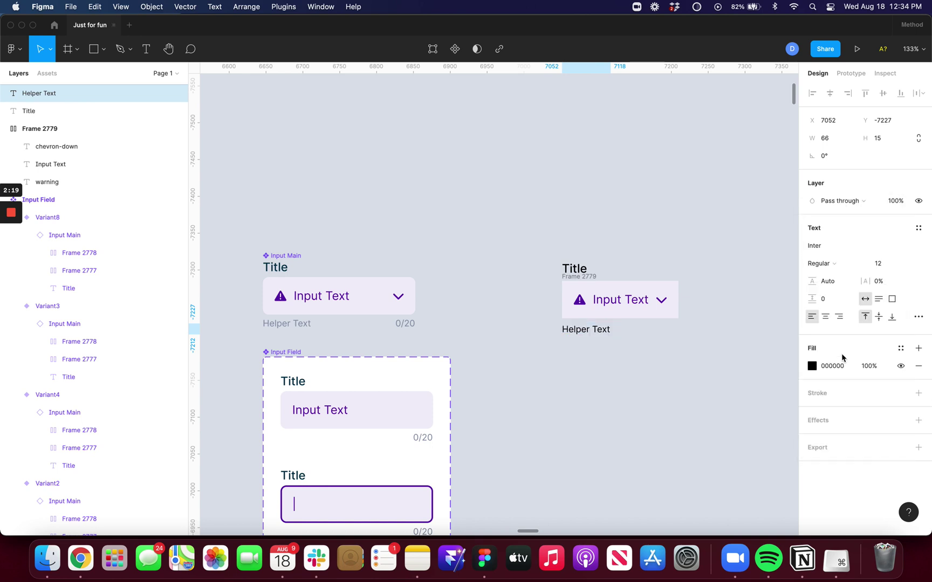
pyautogui.click(901, 348)
pyautogui.click(876, 383)
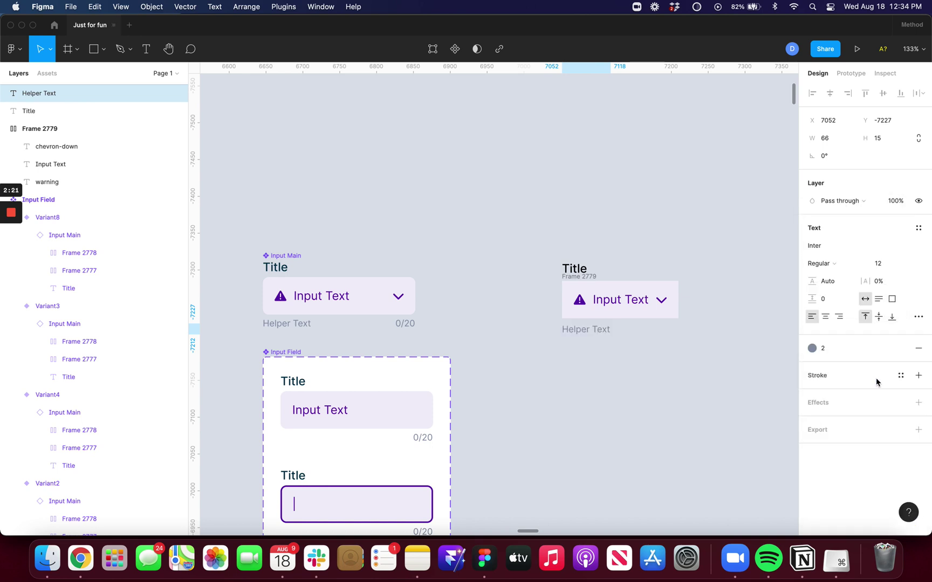
pyautogui.scroll(5, 638, 342)
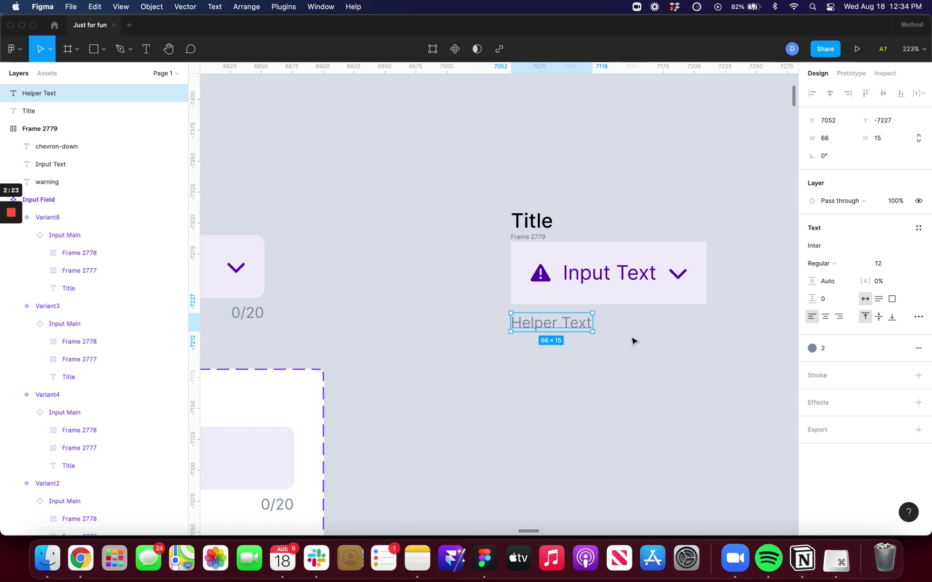
pyautogui.scroll(-3, 626, 327)
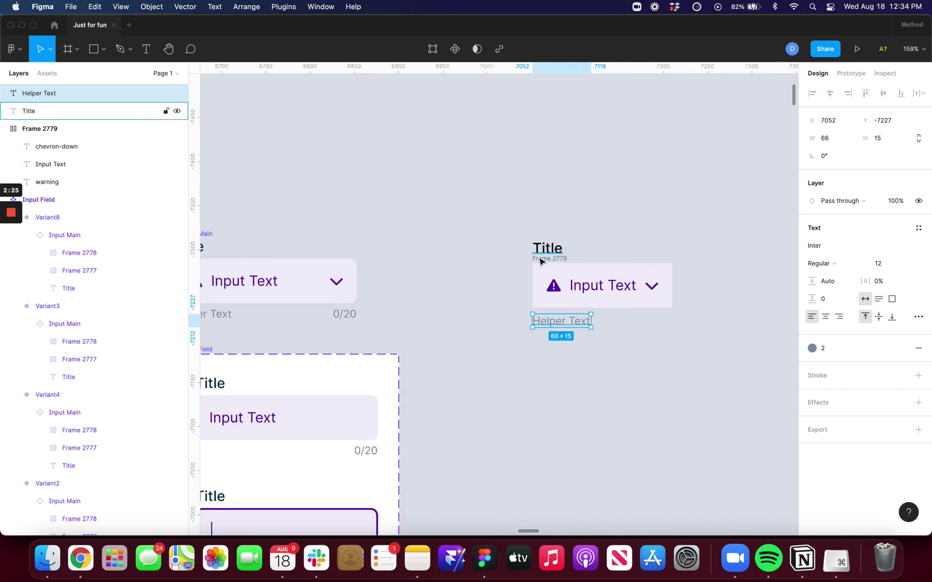
pyautogui.scroll(3, 599, 306)
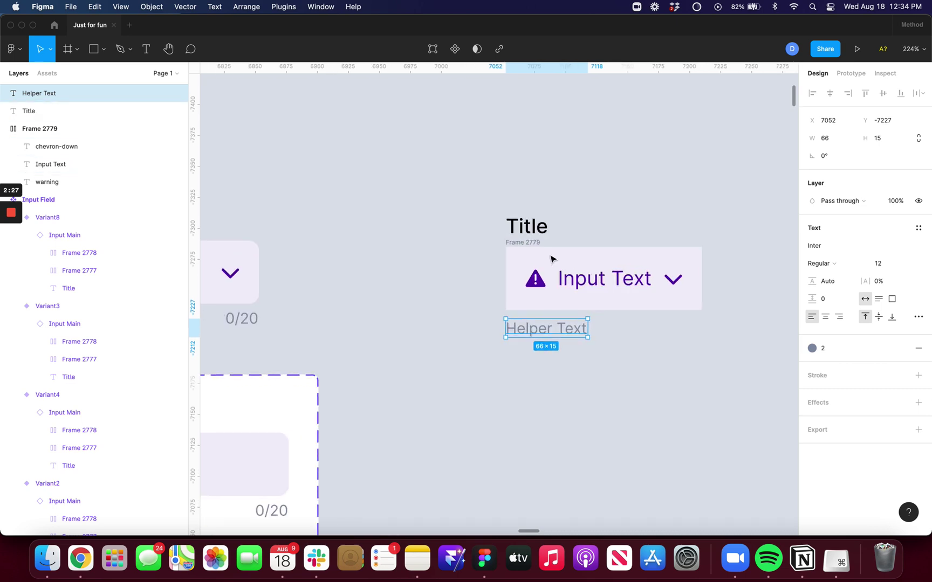
pyautogui.click(522, 242)
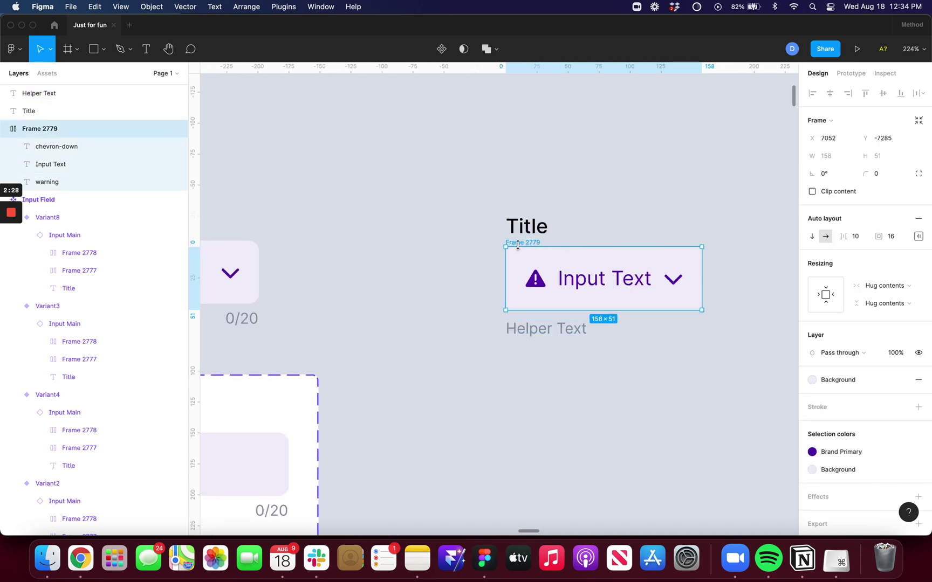
pyautogui.click(491, 204)
pyautogui.scroll(-3, 493, 204)
pyautogui.scroll(2, 518, 225)
pyautogui.scroll(1, 519, 227)
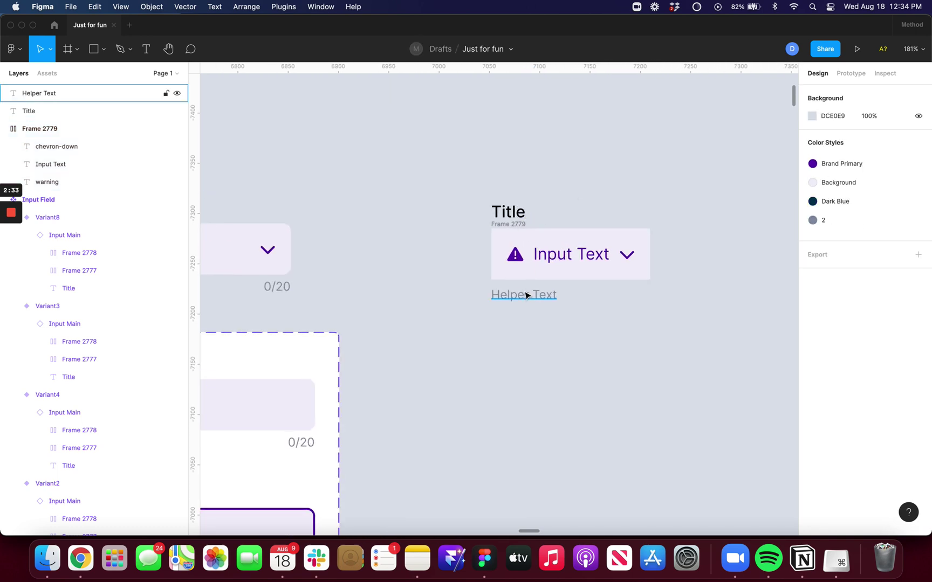
pyautogui.scroll(3, 524, 292)
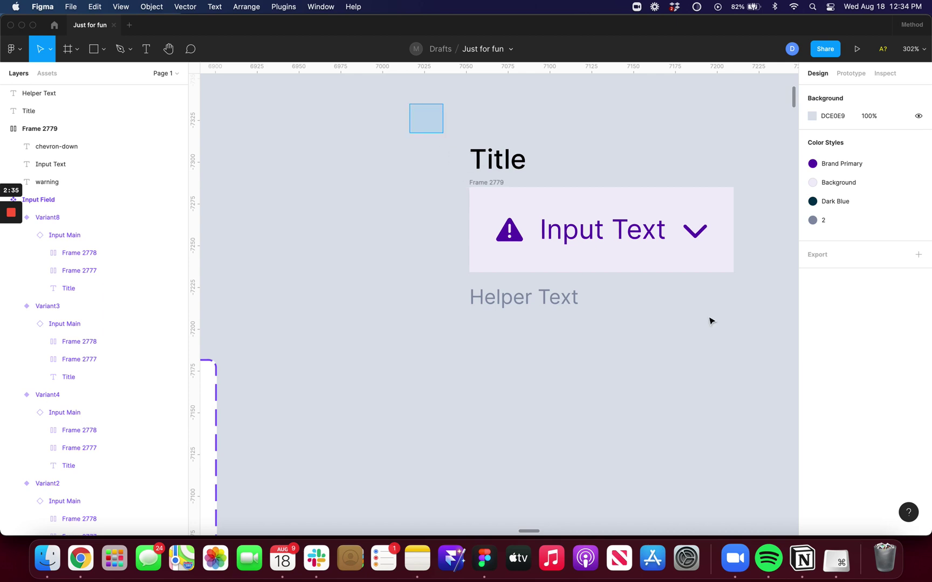
# Wrap Title, card and Helper Text in auto layout; set Title and Input Text to Fill container
pyautogui.moveTo(410, 106); pyautogui.dragTo(776, 378)
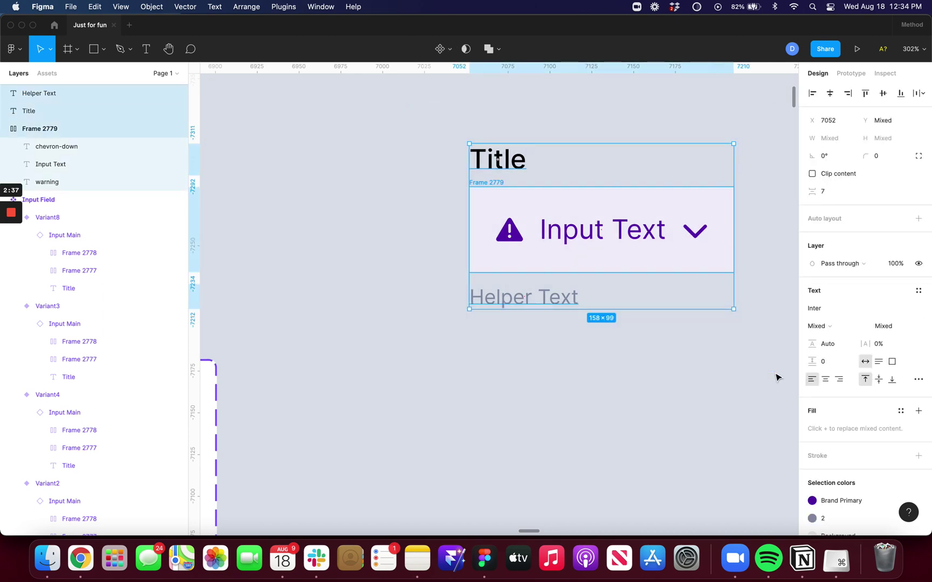
pyautogui.hotkey('shift', 'a')
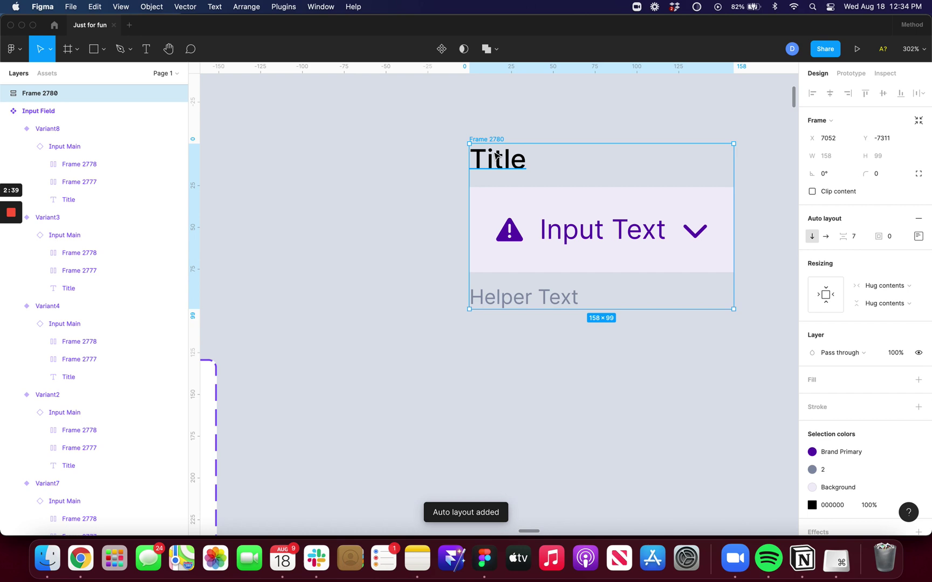
pyautogui.click(498, 162)
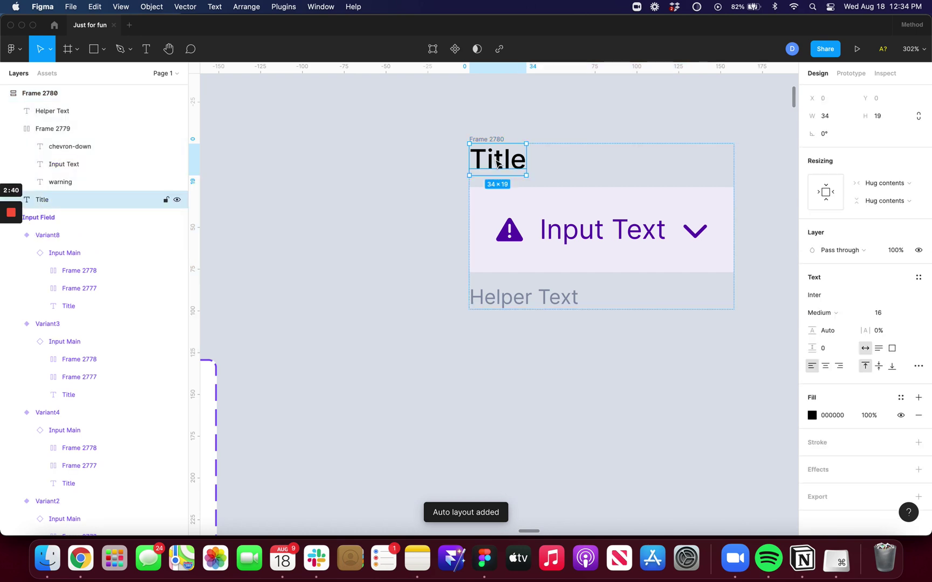
pyautogui.click(841, 195)
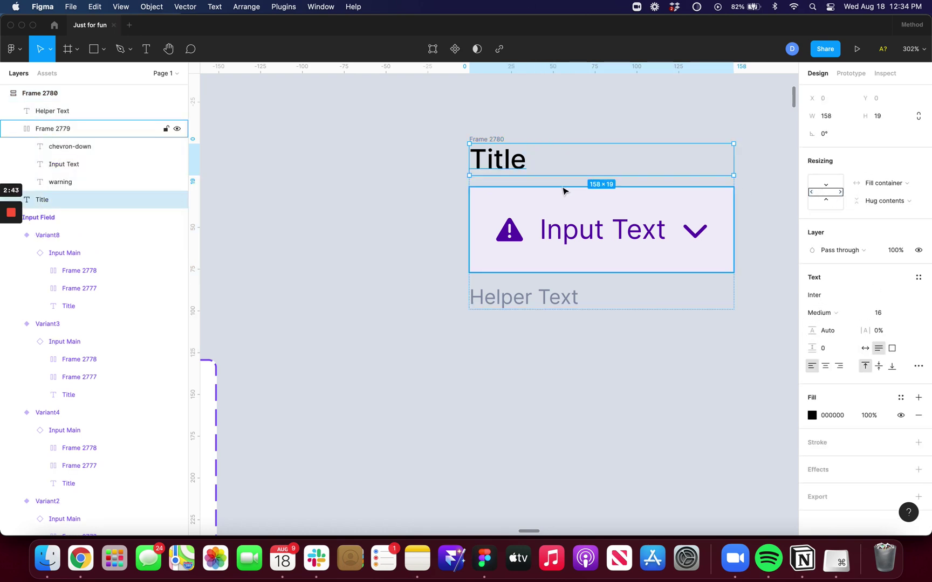
pyautogui.click(566, 304)
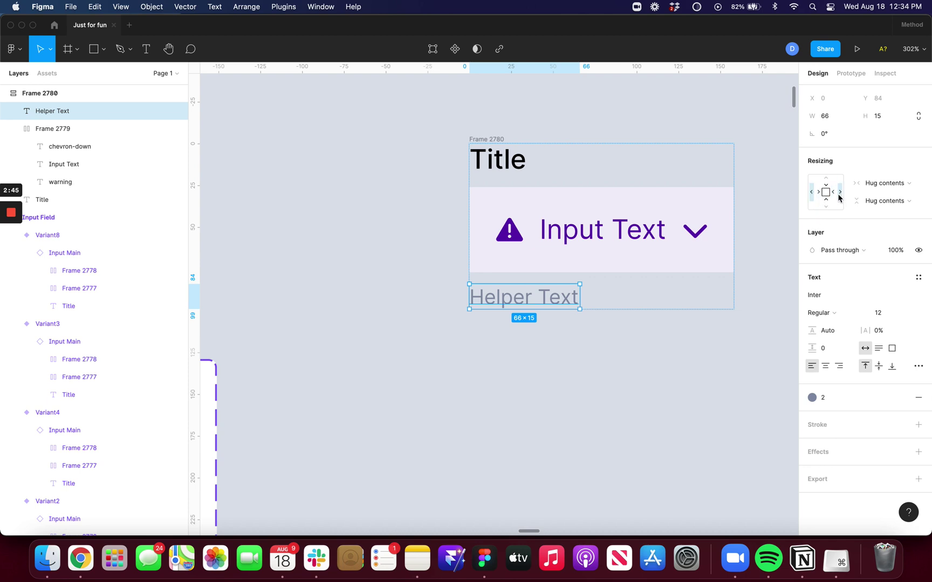
pyautogui.doubleClick(595, 235)
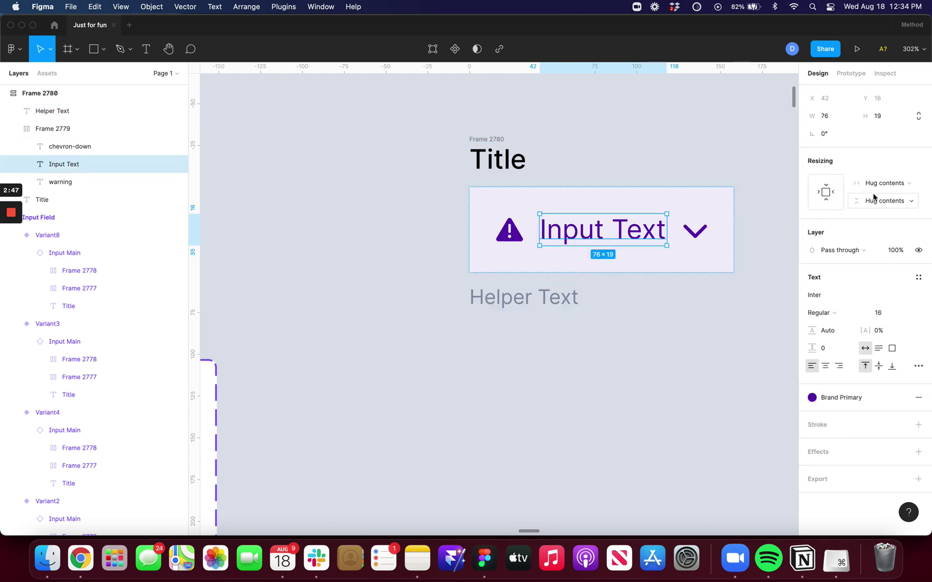
pyautogui.click(841, 192)
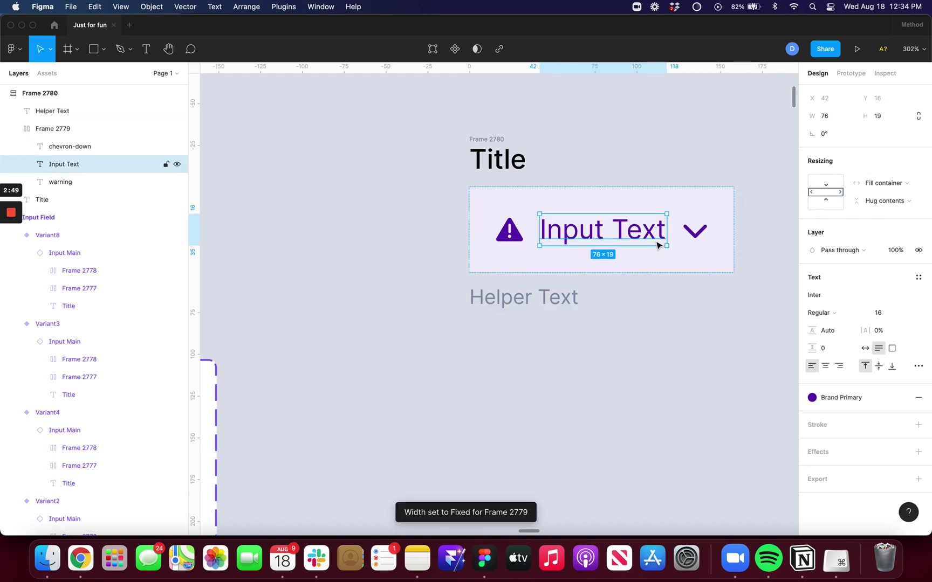
# Give the card 8 item spacing and make it fill the group's width
pyautogui.press('Escape')
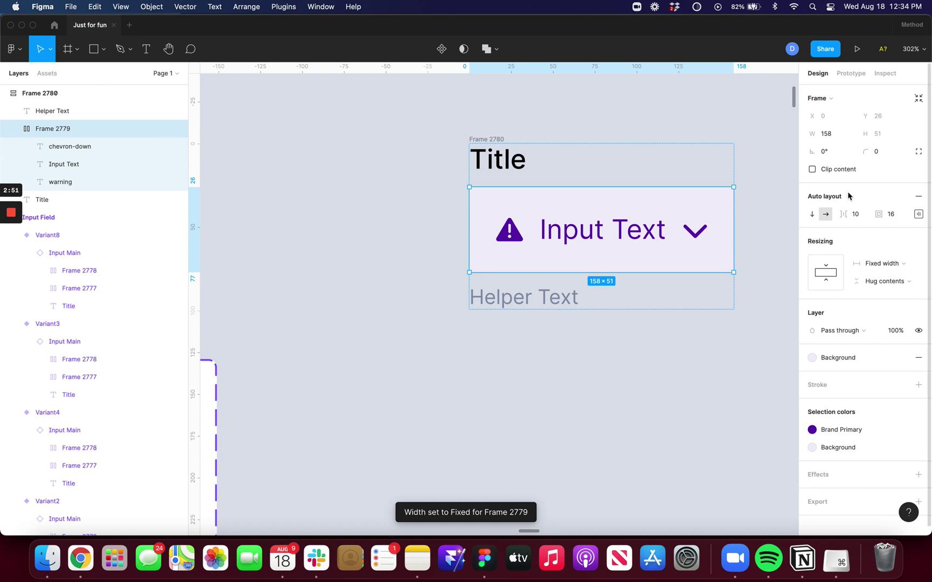
pyautogui.write('8')
pyautogui.press('Return')
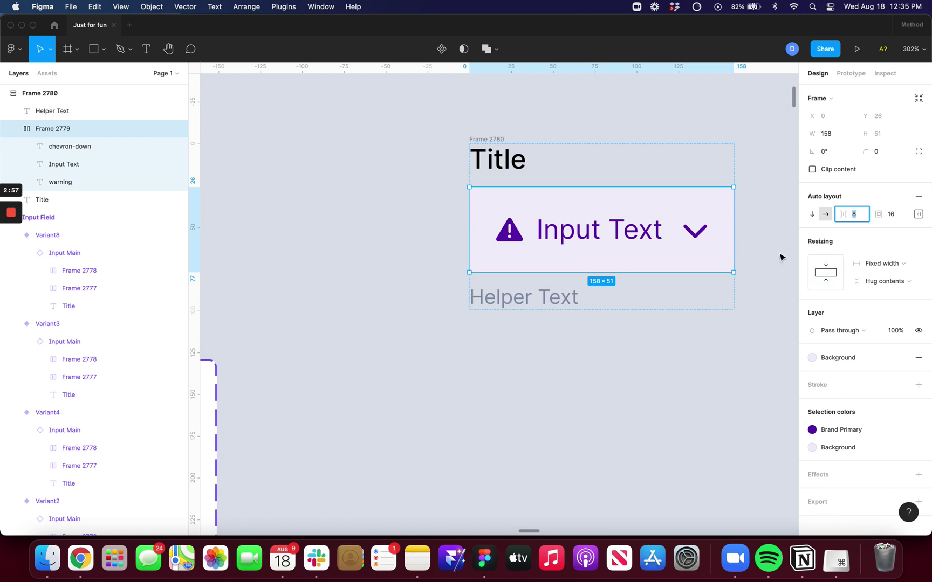
pyautogui.moveTo(728, 238)
pyautogui.mouseDown()
pyautogui.moveTo(733, 249)
pyautogui.moveTo(757, 217)
pyautogui.moveTo(716, 225)
pyautogui.mouseUp()
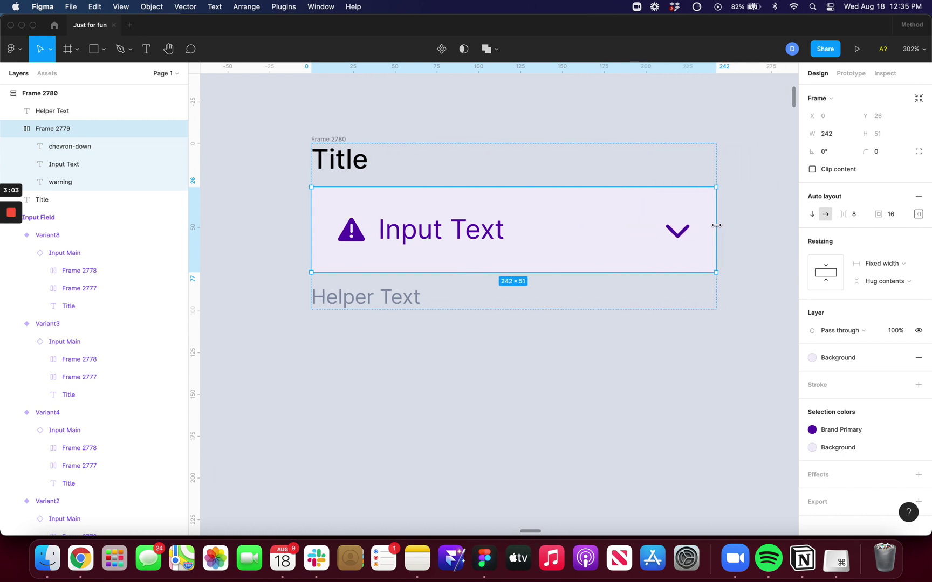
pyautogui.click(488, 233)
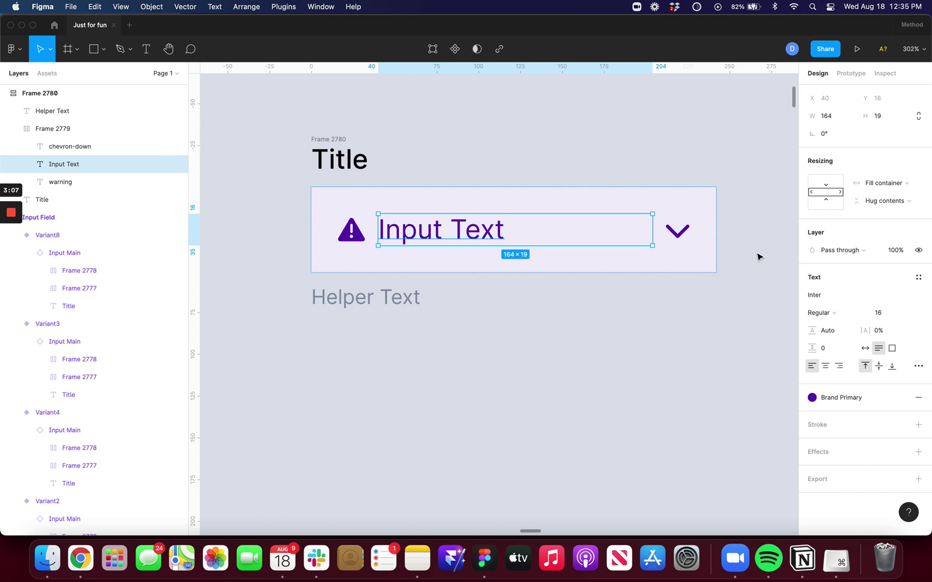
pyautogui.press('Escape')
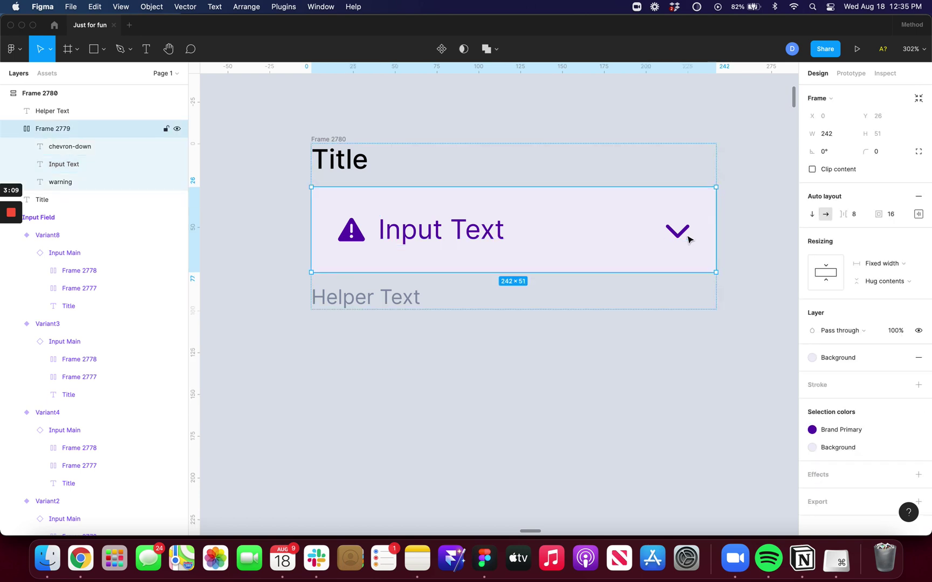
pyautogui.press('Escape')
pyautogui.click(688, 239)
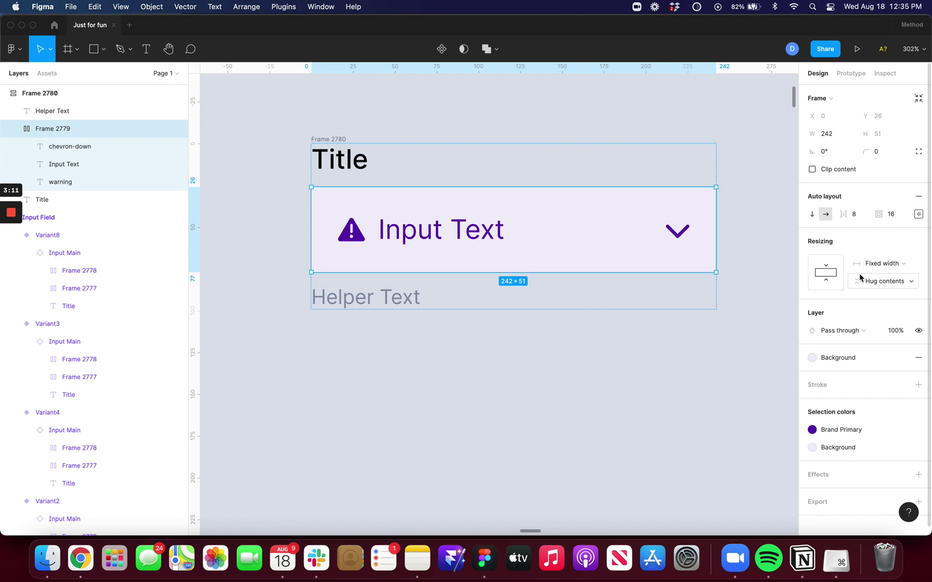
pyautogui.click(842, 272)
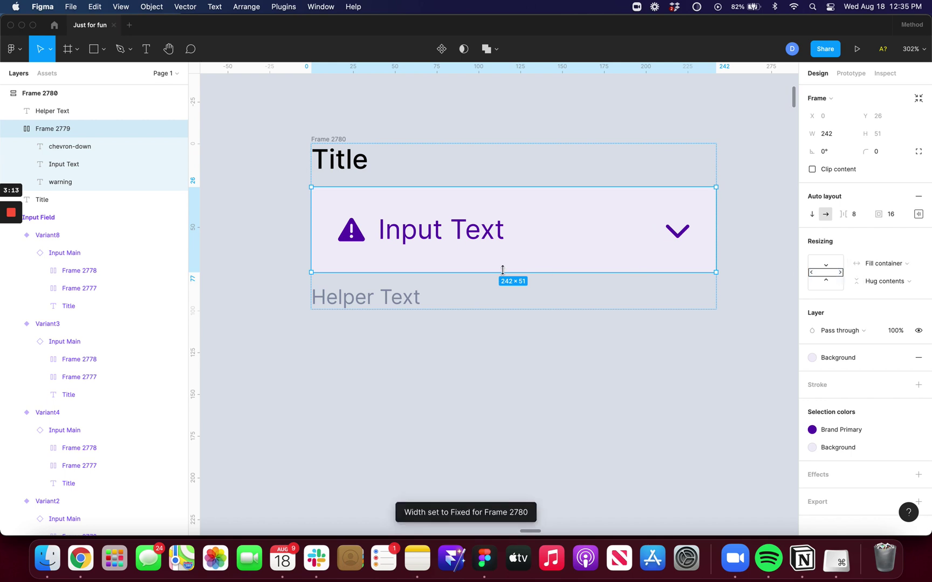
# Narrow the group to 226 wide and give the card corner radius 8
pyautogui.press('Escape')
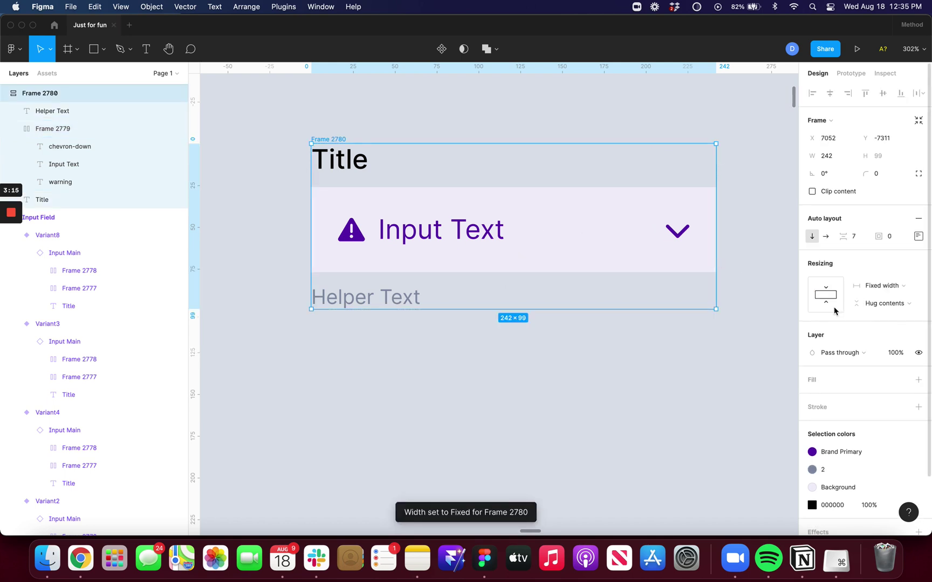
pyautogui.moveTo(716, 208)
pyautogui.mouseDown()
pyautogui.moveTo(626, 204)
pyautogui.moveTo(689, 204)
pyautogui.mouseUp()
pyautogui.click(661, 200)
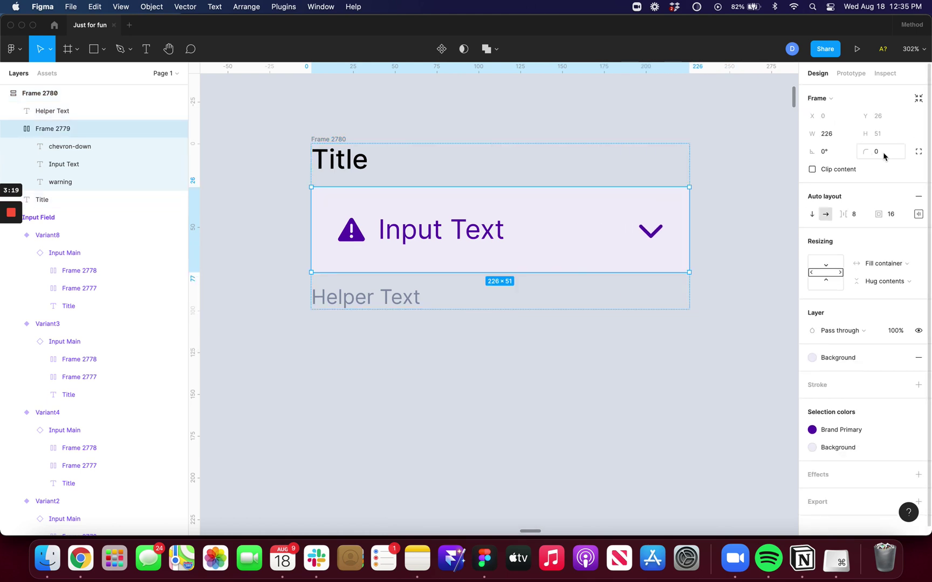
pyautogui.click(883, 156)
pyautogui.write('8')
pyautogui.click(556, 419)
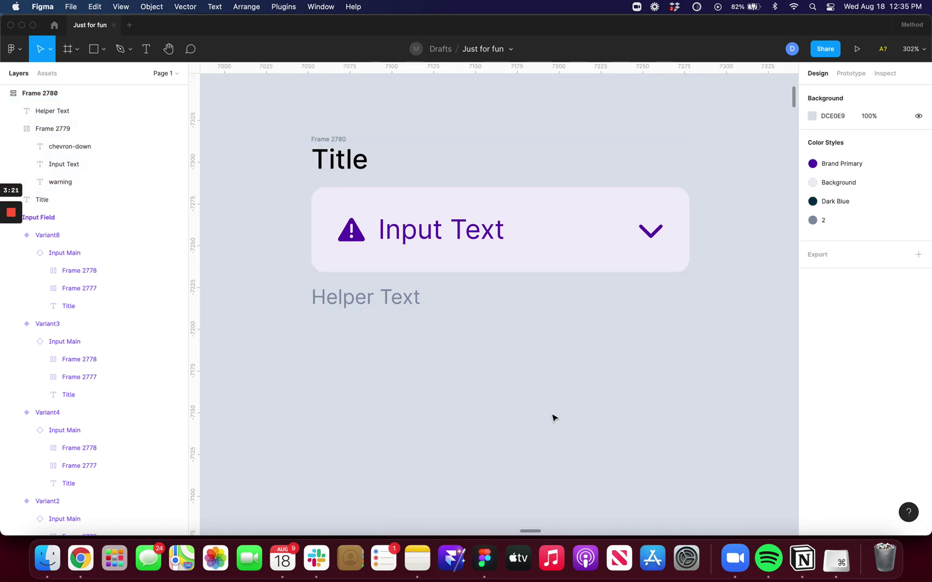
pyautogui.scroll(-5, 555, 419)
pyautogui.scroll(4, 556, 420)
# Rename the grouped frame 'Input Main', make it a component, and nudge it up
pyautogui.click(500, 219)
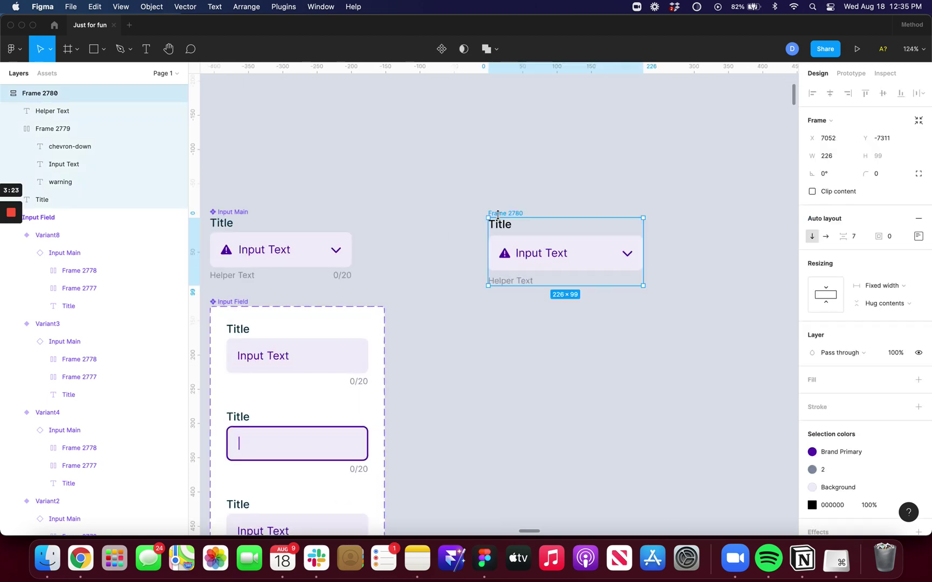
pyautogui.press('super+r')
pyautogui.write('I')
pyautogui.write('nput Mai')
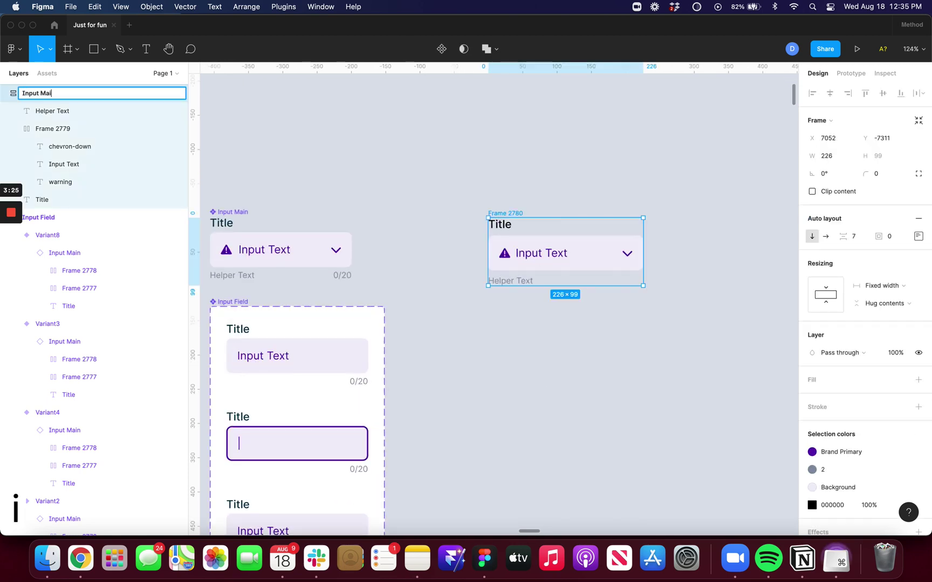
pyautogui.press('BackSpace')
pyautogui.press('BackSpace')
pyautogui.press('BackSpace')
pyautogui.write('a')
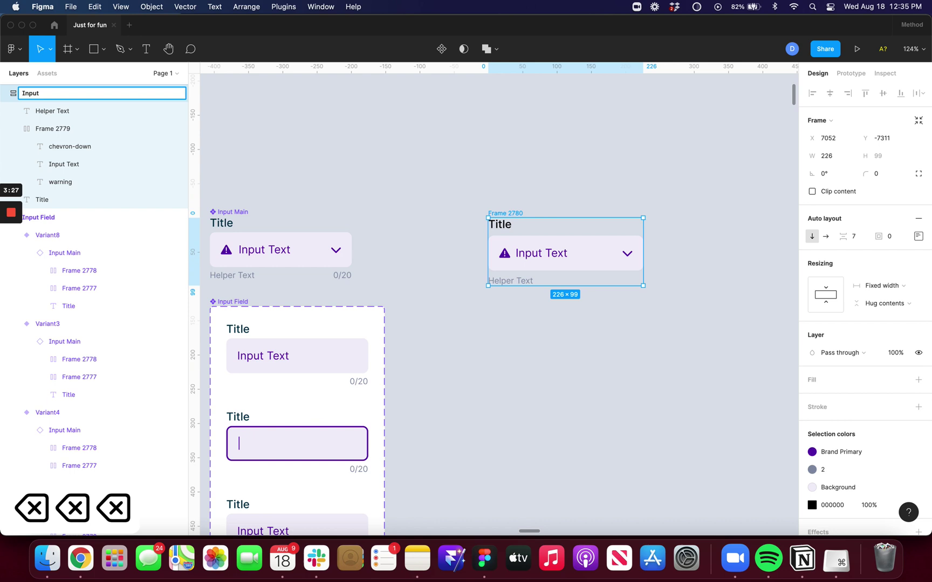
pyautogui.write('in')
pyautogui.press('Return')
pyautogui.click(441, 49)
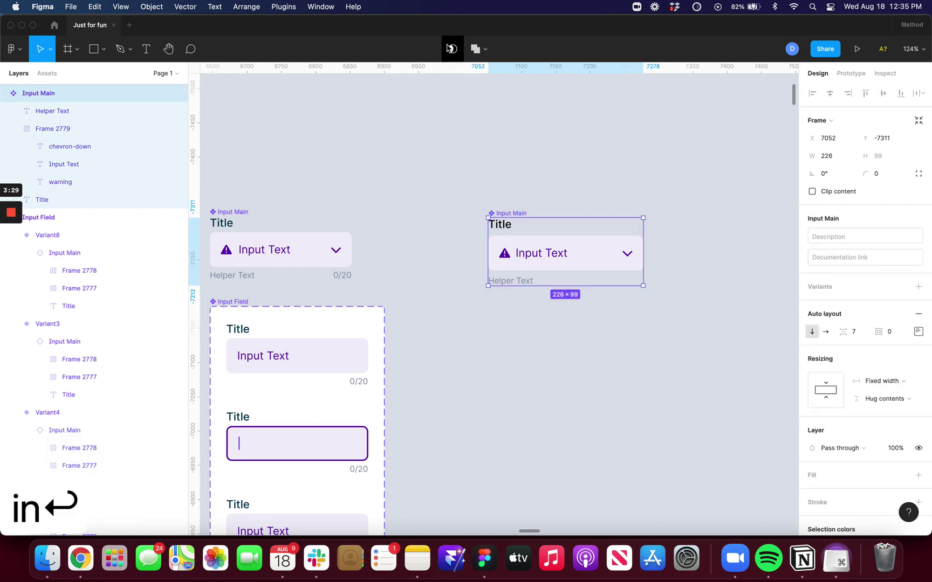
pyautogui.moveTo(513, 212); pyautogui.dragTo(518, 192)
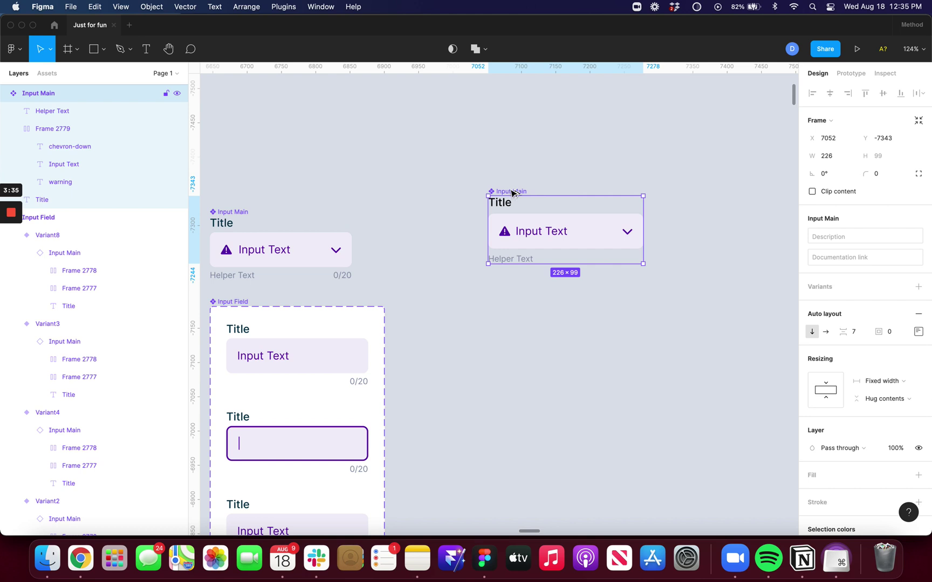
# Place an Input Main instance below the original inside a zero-padding auto-layout frame
pyautogui.moveTo(512, 195); pyautogui.dragTo(499, 282)
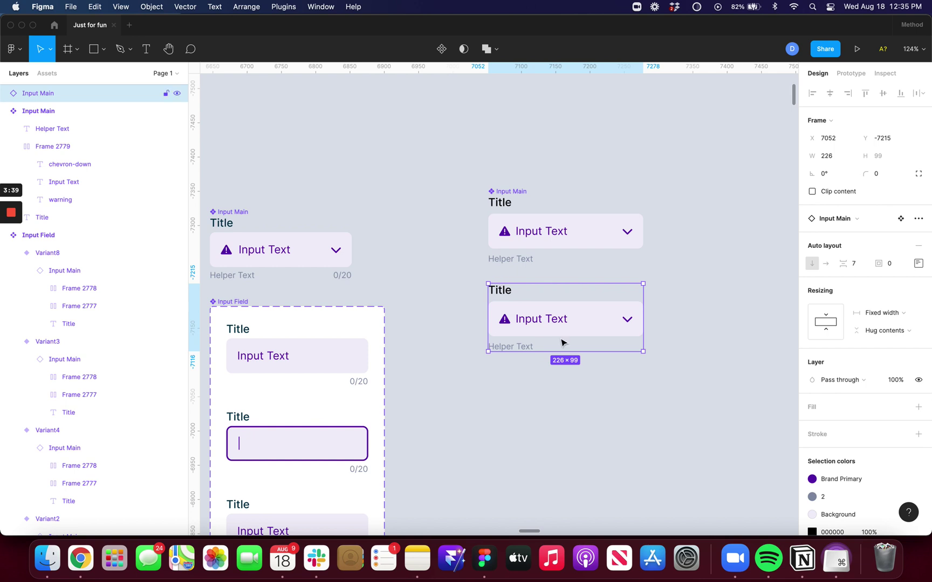
pyautogui.hotkey('shift', 'a')
pyautogui.click(898, 238)
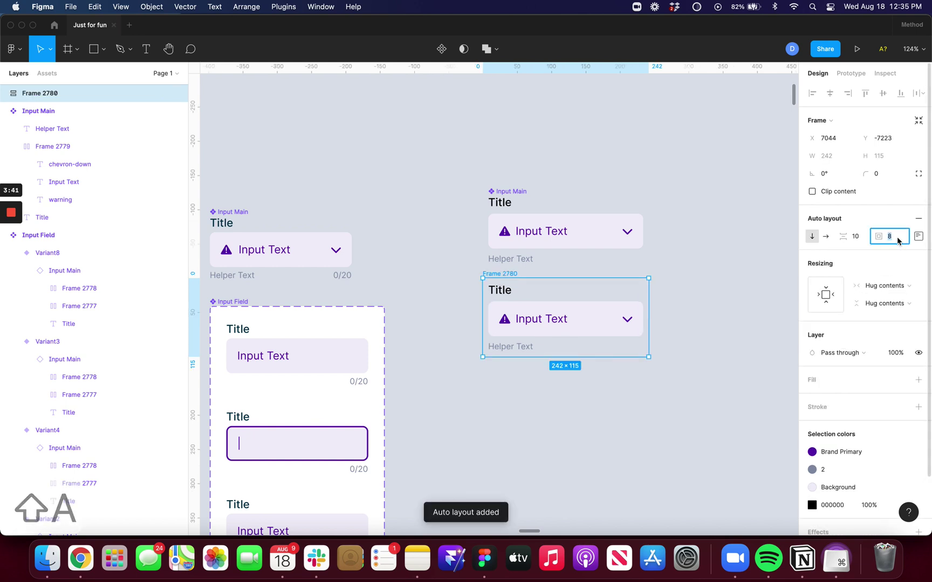
pyautogui.hotkey('shift', 'Down')
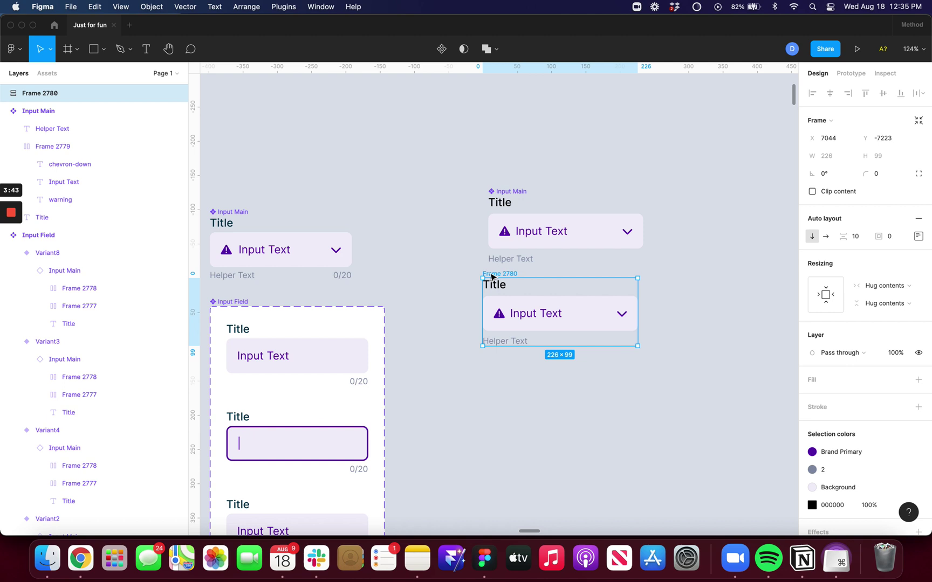
pyautogui.moveTo(491, 277); pyautogui.dragTo(500, 285)
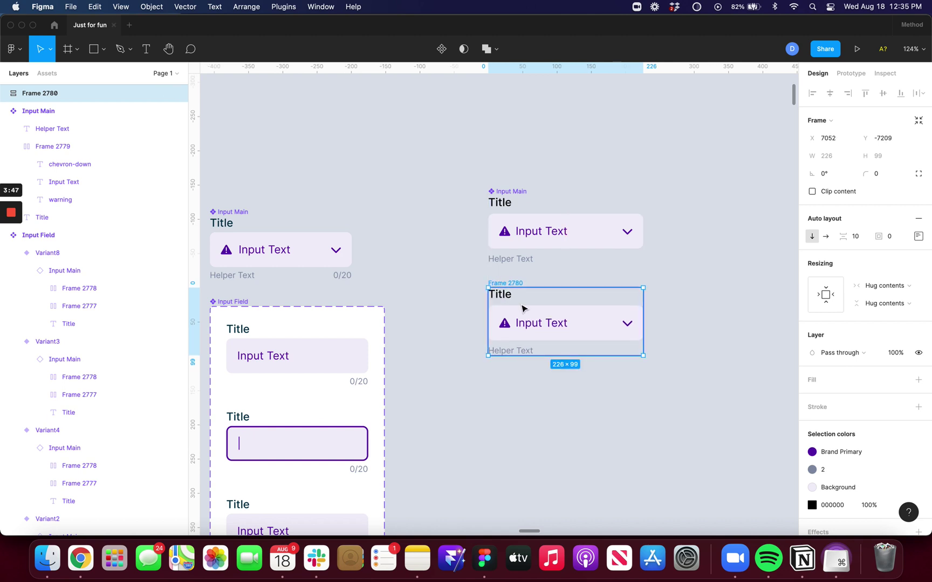
# Make the instance fill the width of the 226-wide Frame 2780
pyautogui.press('Return')
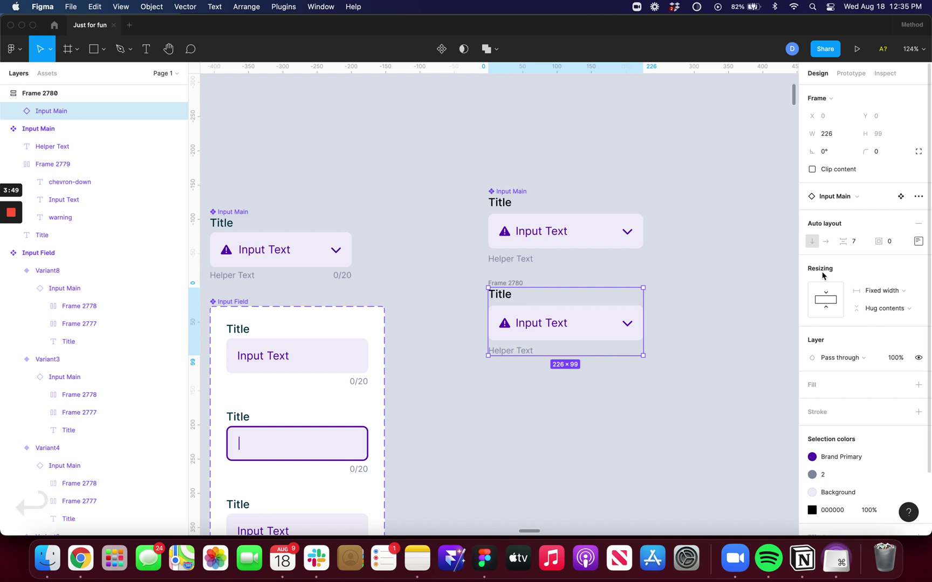
pyautogui.click(841, 300)
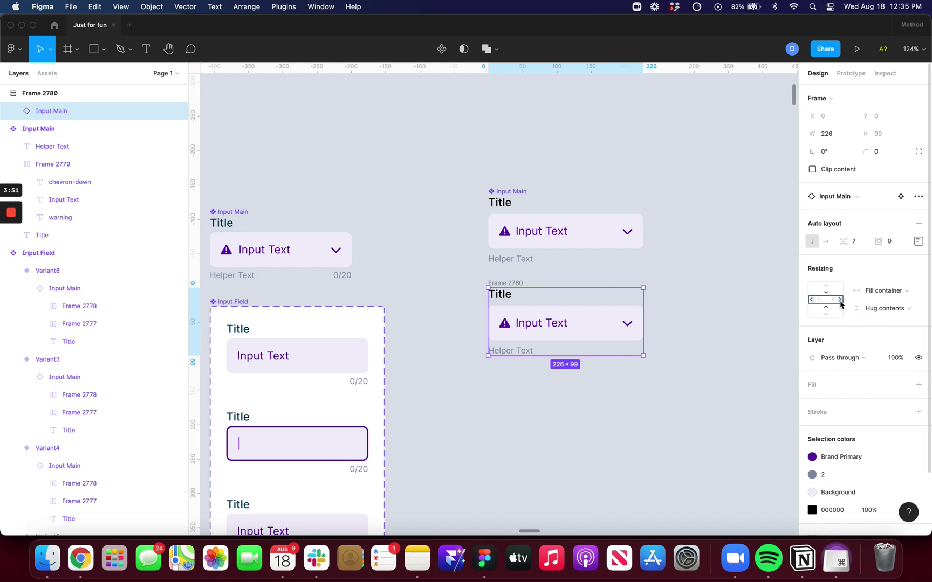
pyautogui.click(657, 406)
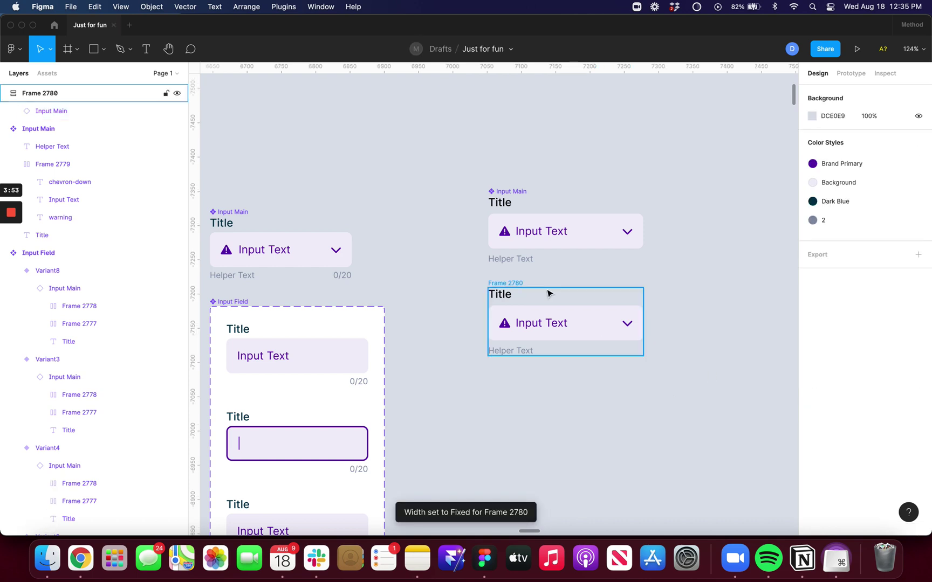
pyautogui.click(506, 283)
pyautogui.moveTo(643, 309)
pyautogui.mouseDown()
pyautogui.moveTo(691, 315)
pyautogui.moveTo(644, 297)
pyautogui.mouseUp()
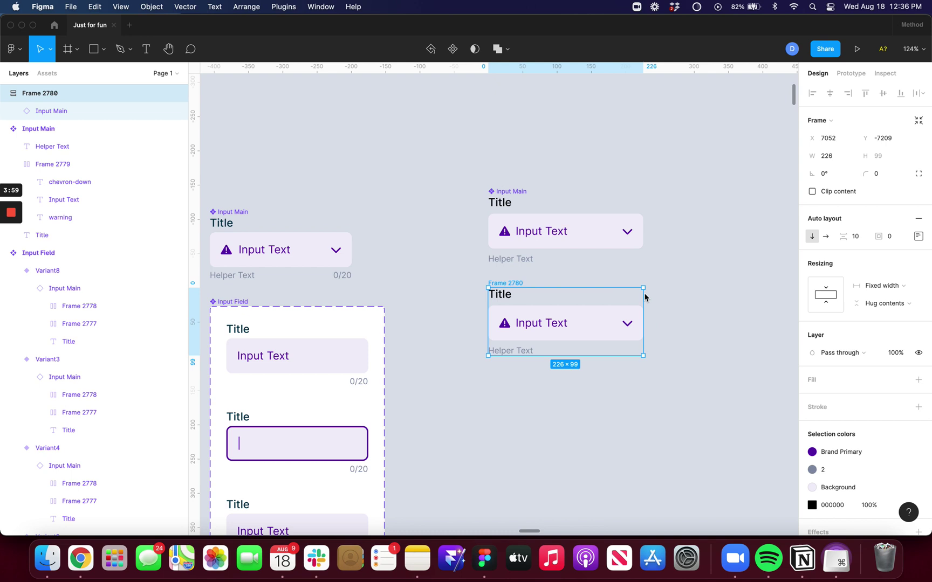
pyautogui.scroll(3, 579, 320)
# Make Frame 2780 a component, add Variant2, and rename the set 'Input Field 2'
pyautogui.click(454, 49)
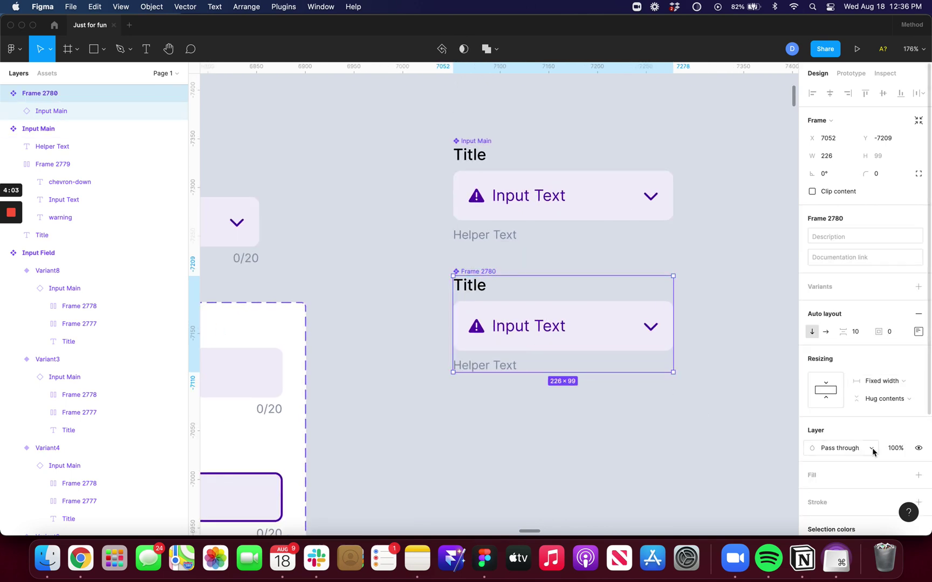
pyautogui.click(919, 289)
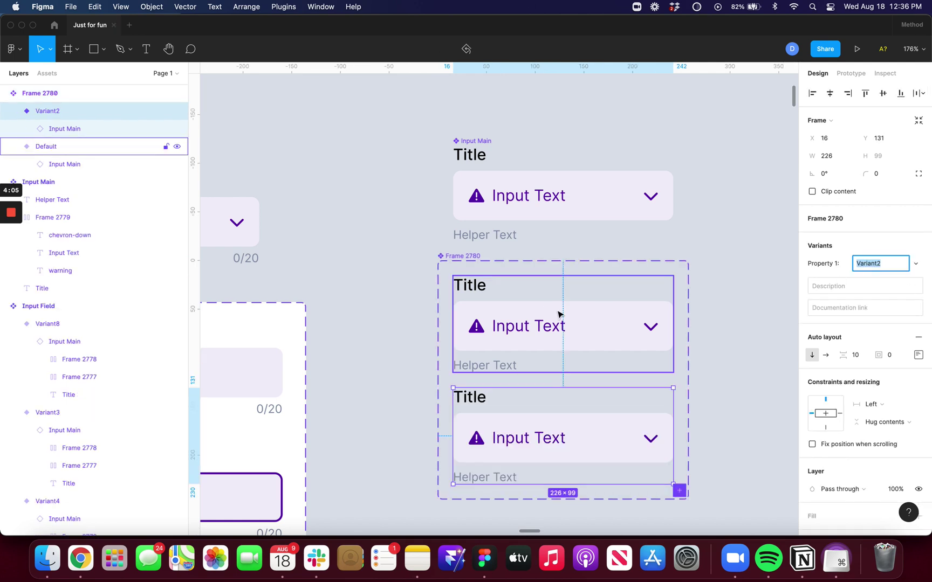
pyautogui.moveTo(470, 281); pyautogui.dragTo(473, 280)
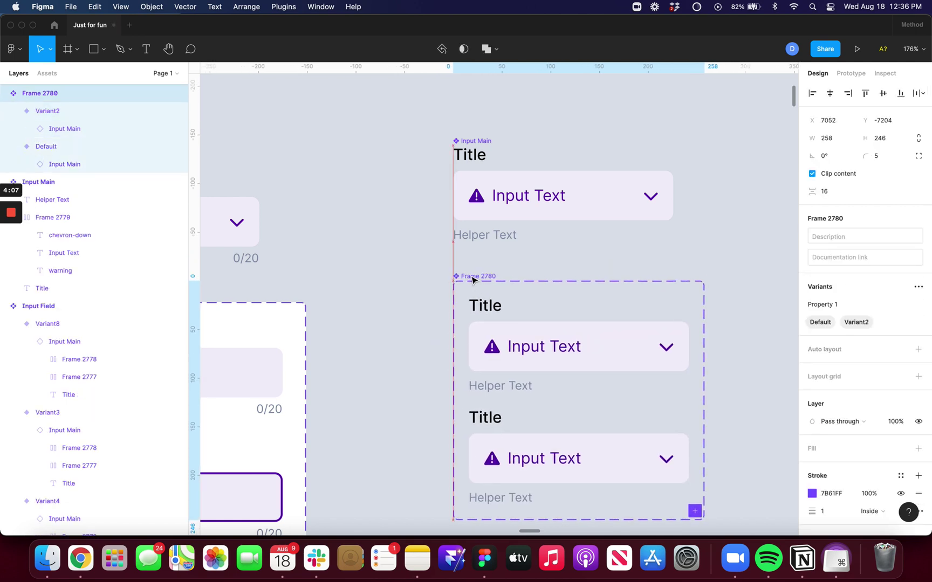
pyautogui.press('super+r')
pyautogui.write('Input ')
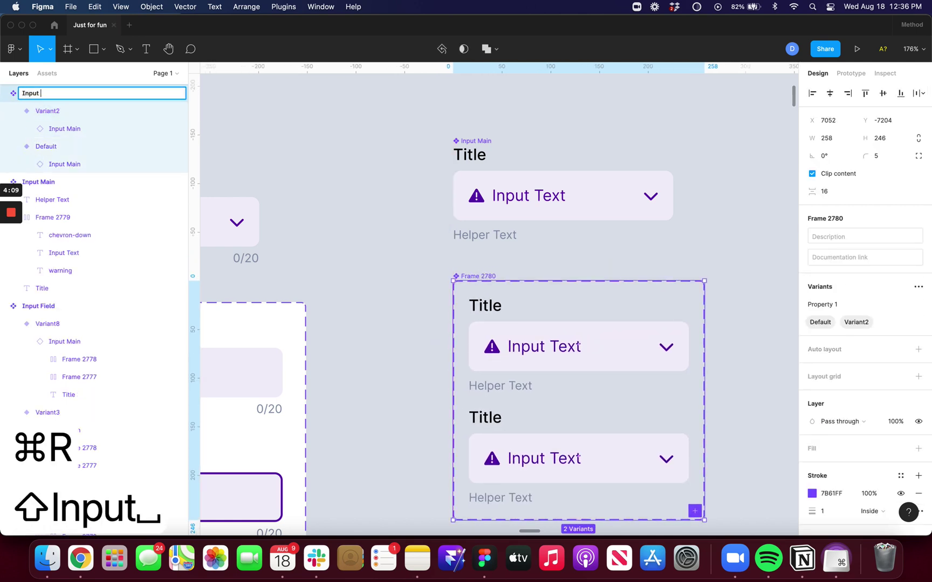
pyautogui.write('Field 2')
pyautogui.press('Return')
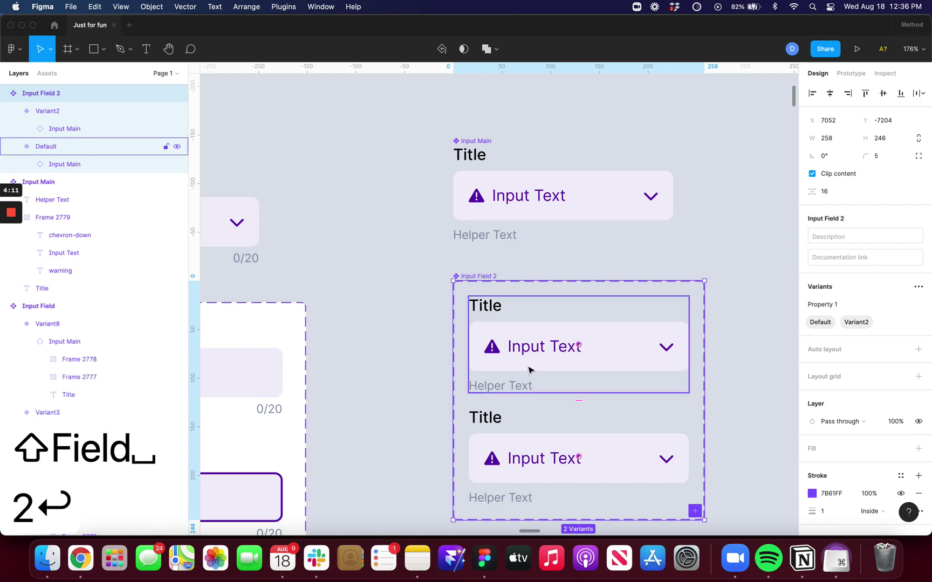
pyautogui.scroll(-5, 531, 368)
pyautogui.keyDown('ctrl'); pyautogui.scroll(-5, 530, 369); pyautogui.keyUp('ctrl')
pyautogui.scroll(5, 543, 269)
pyautogui.hscroll(3, 543, 270)
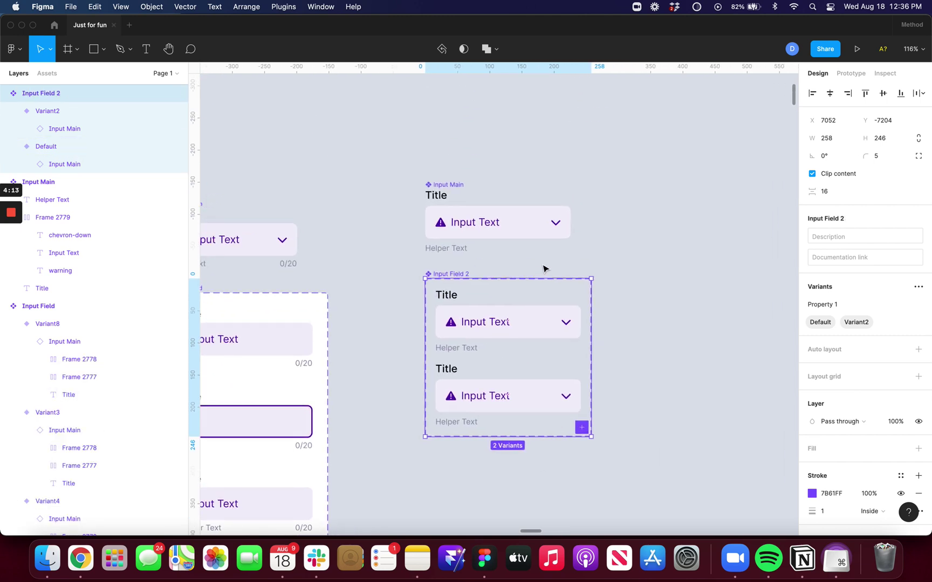
pyautogui.keyDown('ctrl'); pyautogui.scroll(-5, 473, 408); pyautogui.keyUp('ctrl')
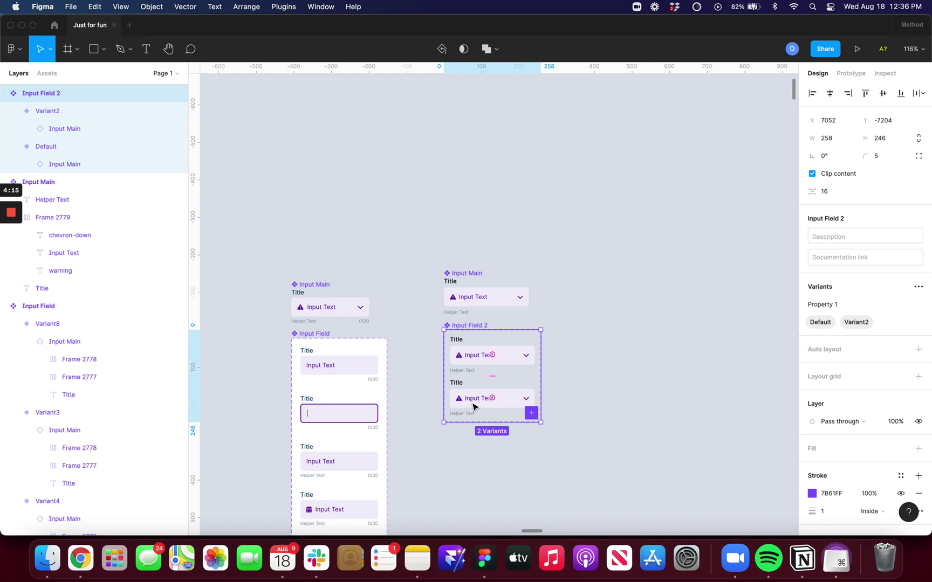
pyautogui.hscroll(-3, 473, 407)
pyautogui.scroll(-5, 473, 407)
pyautogui.scroll(-3, 473, 408)
pyautogui.scroll(4, 472, 407)
pyautogui.hscroll(2, 473, 407)
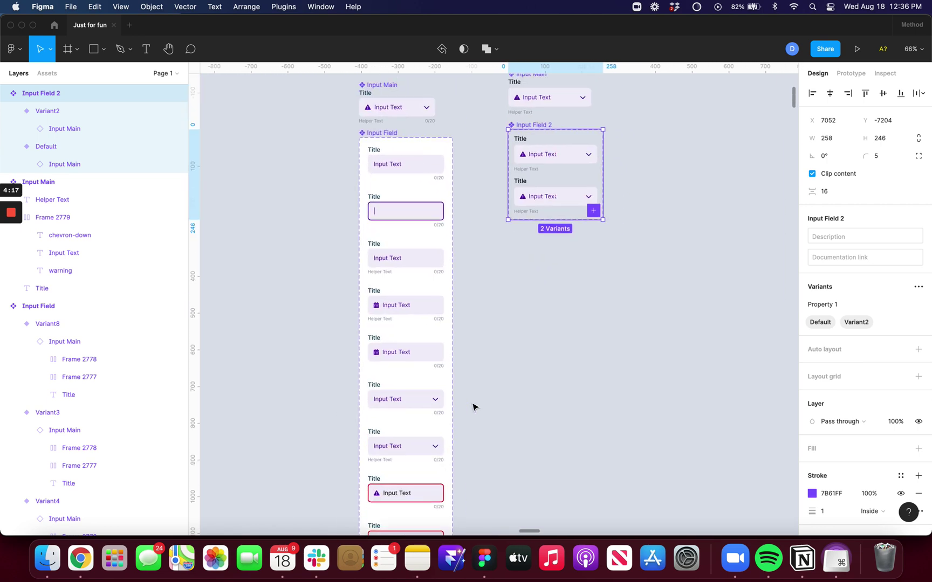
pyautogui.scroll(2, 483, 346)
pyautogui.scroll(1, 558, 260)
pyautogui.hscroll(1, 557, 260)
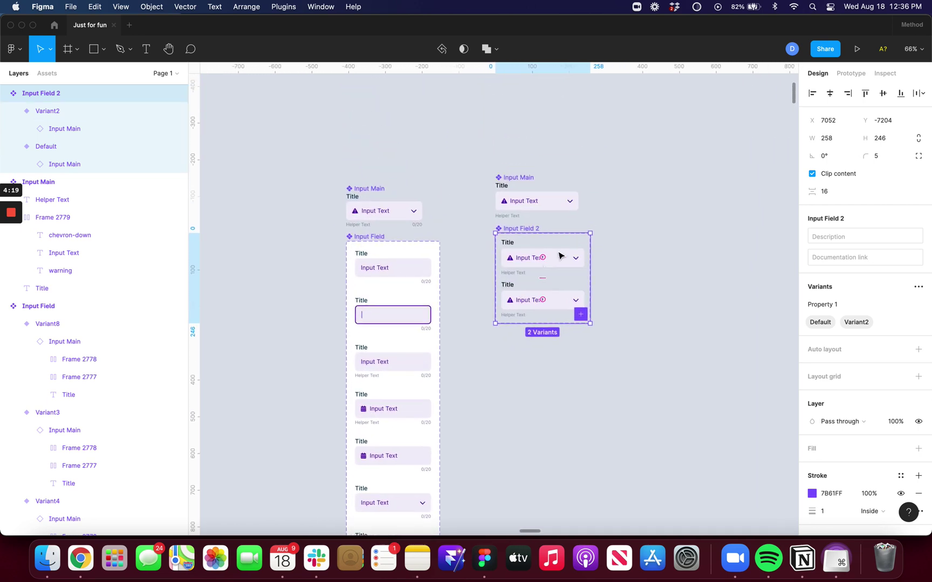
pyautogui.keyDown('ctrl'); pyautogui.scroll(3, 559, 254); pyautogui.keyUp('ctrl')
pyautogui.keyDown('ctrl'); pyautogui.scroll(1, 559, 255); pyautogui.keyUp('ctrl')
pyautogui.keyDown('ctrl'); pyautogui.scroll(1, 559, 255); pyautogui.keyUp('ctrl')
pyautogui.keyDown('ctrl'); pyautogui.scroll(1, 559, 255); pyautogui.keyUp('ctrl')
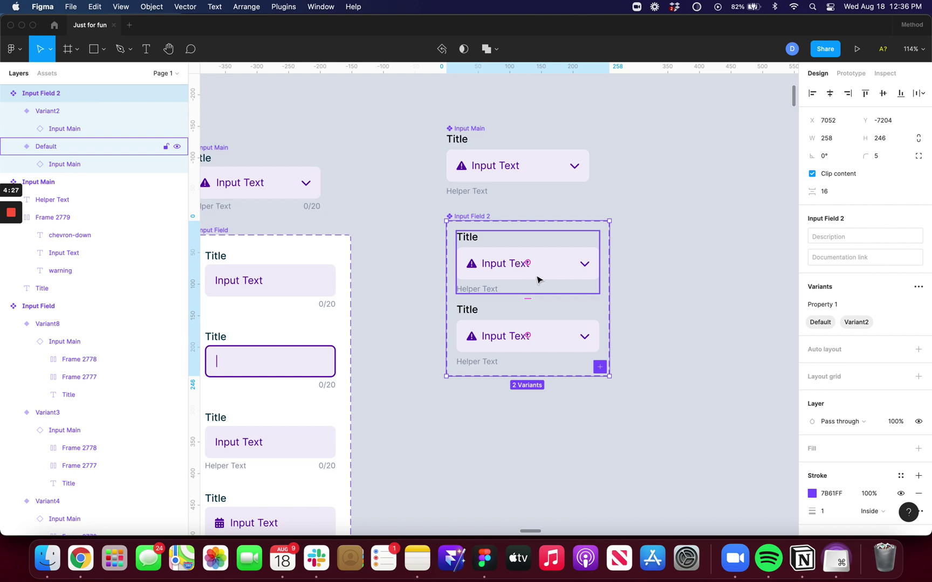
pyautogui.keyDown('ctrl'); pyautogui.scroll(3, 539, 280); pyautogui.keyUp('ctrl')
pyautogui.keyDown('ctrl'); pyautogui.scroll(4, 539, 280); pyautogui.keyUp('ctrl')
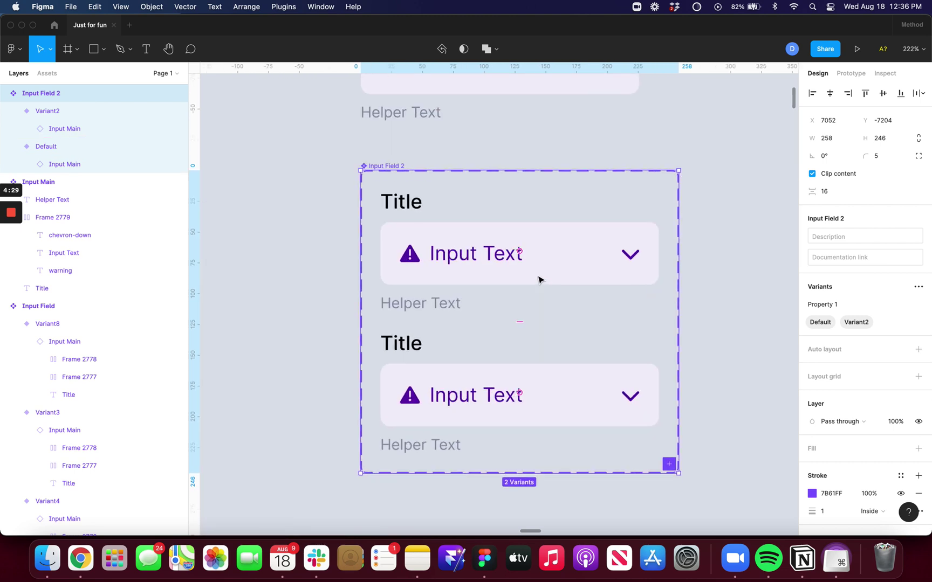
pyautogui.keyDown('ctrl'); pyautogui.scroll(-3, 414, 262); pyautogui.keyUp('ctrl')
pyautogui.keyDown('ctrl'); pyautogui.scroll(-3, 430, 255); pyautogui.keyUp('ctrl')
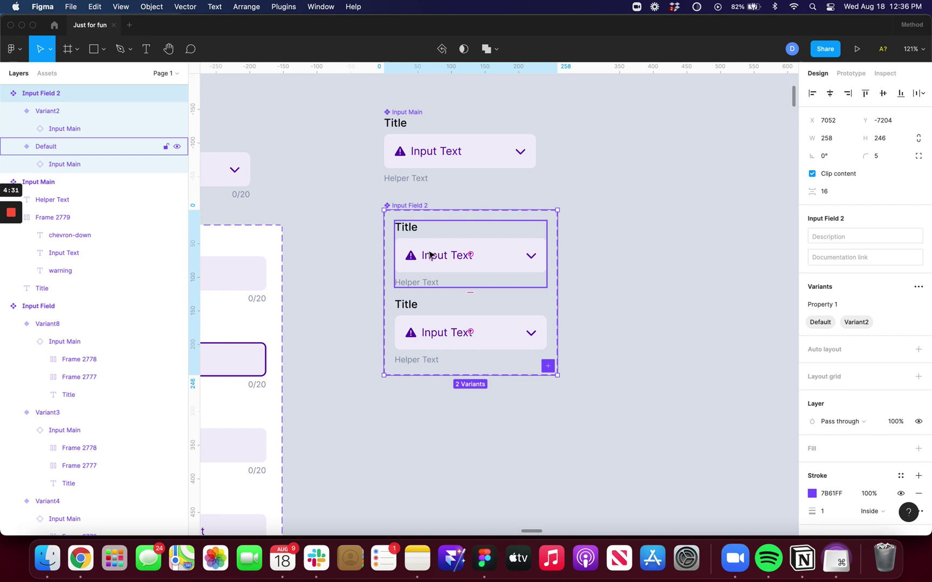
pyautogui.keyDown('ctrl'); pyautogui.scroll(2, 403, 257); pyautogui.keyUp('ctrl')
pyautogui.keyDown('ctrl'); pyautogui.scroll(2, 405, 256); pyautogui.keyUp('ctrl')
# Delete the warning icon, chevron-down and Helper Text layers from the Default variant
pyautogui.keyDown('super'); pyautogui.click(408, 258); pyautogui.keyUp('super')
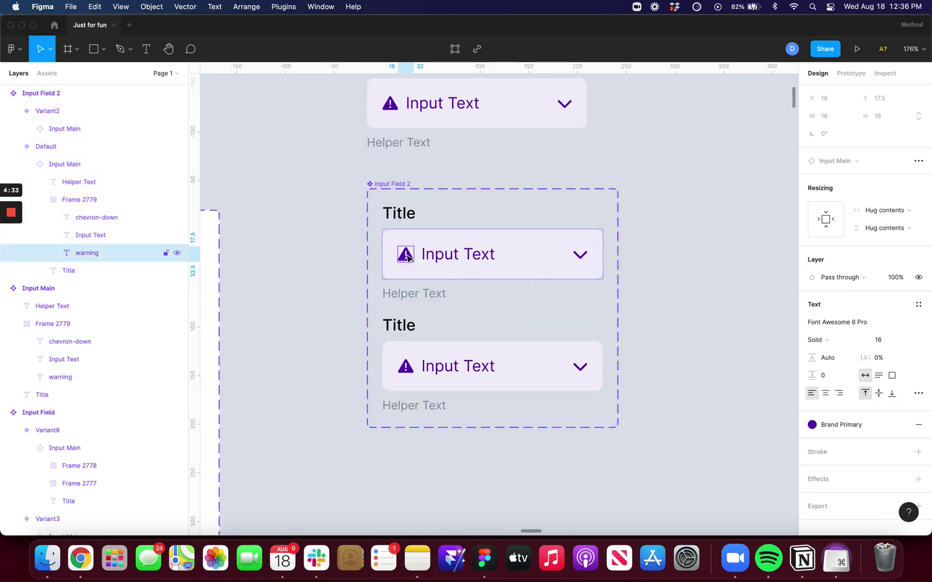
pyautogui.press('BackSpace')
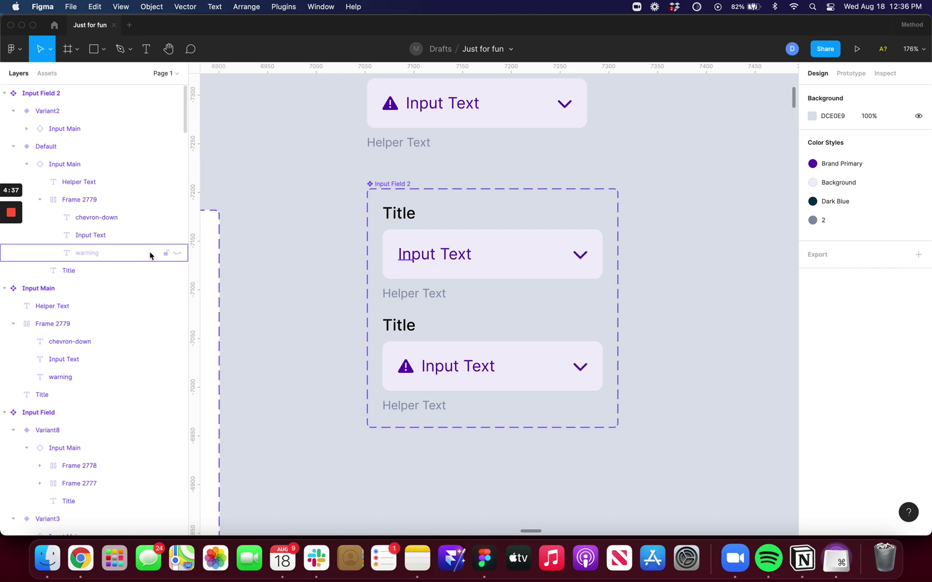
pyautogui.keyDown('super'); pyautogui.click(580, 255); pyautogui.keyUp('super')
pyautogui.press('BackSpace')
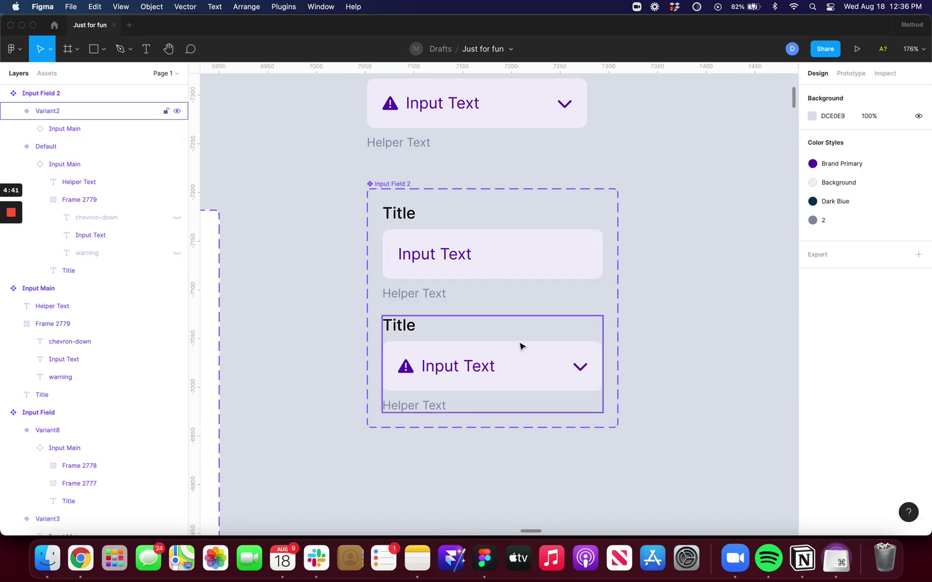
pyautogui.keyDown('super'); pyautogui.click(416, 299); pyautogui.keyUp('super')
pyautogui.press('BackSpace')
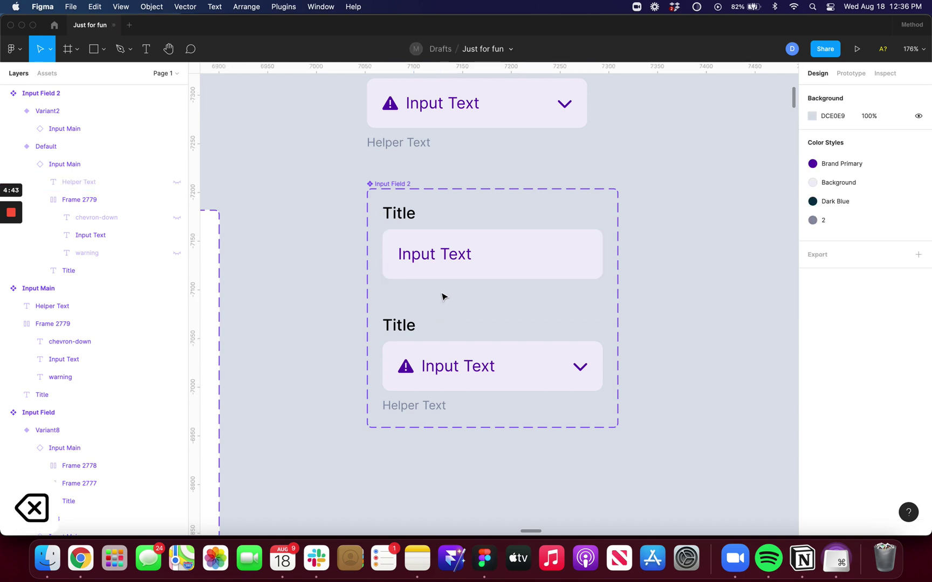
pyautogui.click(450, 261)
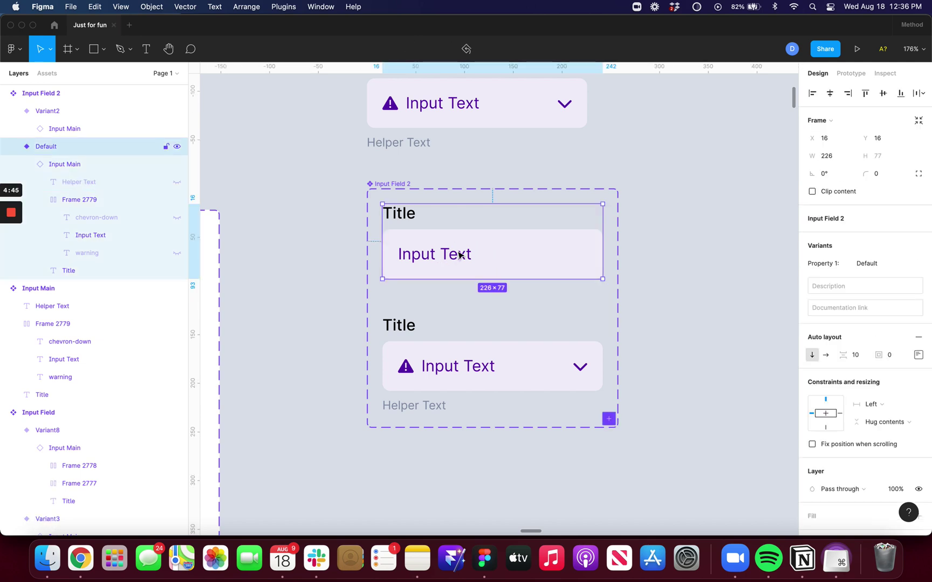
# Add auto layout to the Input Field 2 set with 24 spacing and 24 padding
pyautogui.click(396, 187)
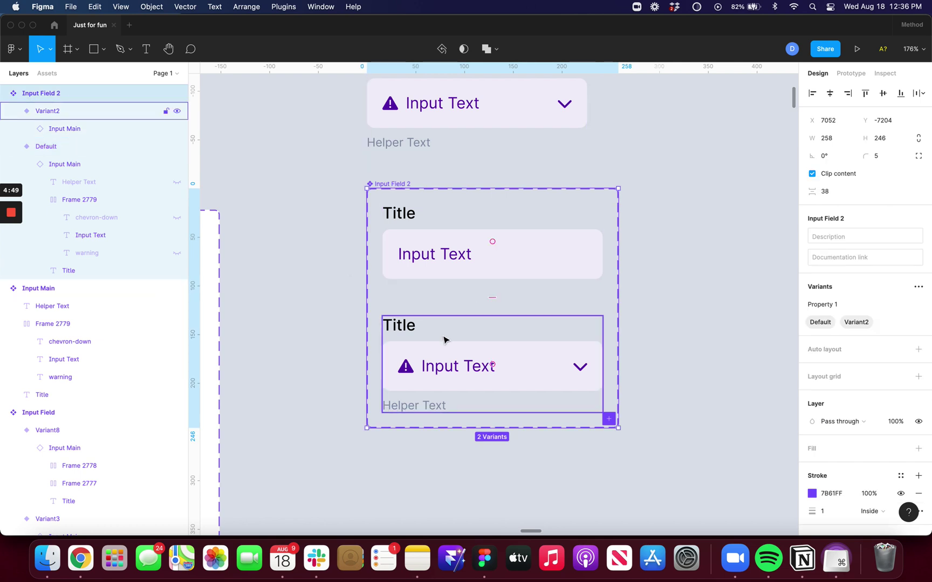
pyautogui.hotkey('shift', 'a')
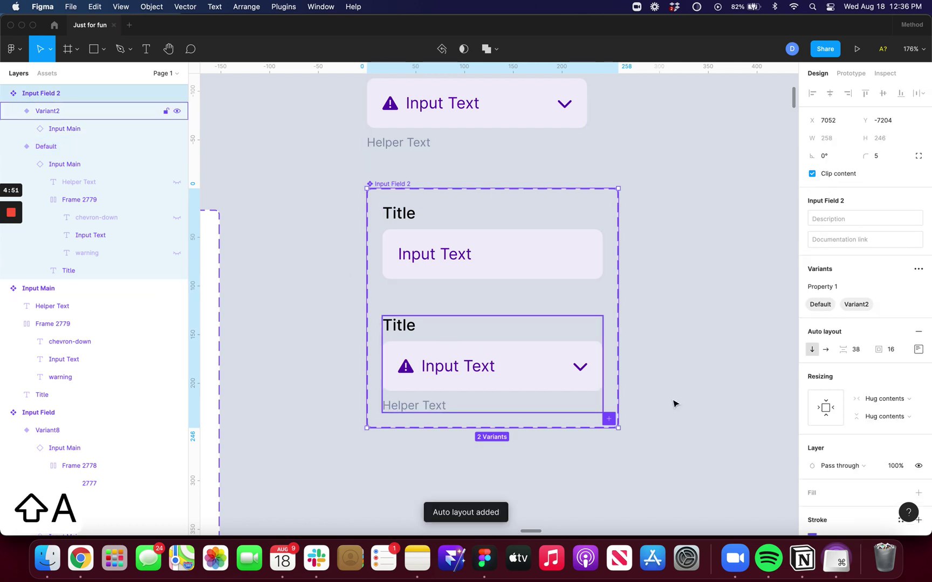
pyautogui.click(856, 351)
pyautogui.write('24')
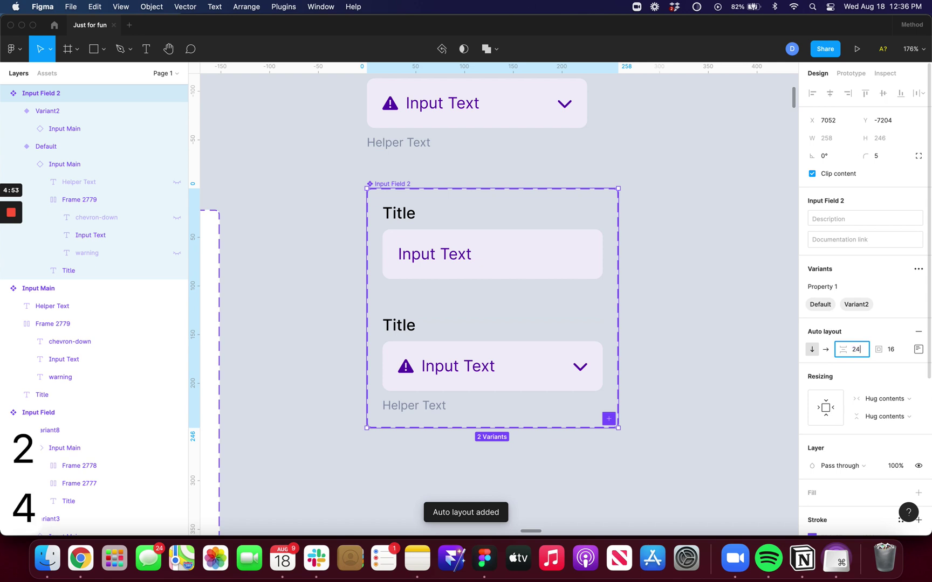
pyautogui.press('Return')
pyautogui.click(899, 352)
pyautogui.write('24')
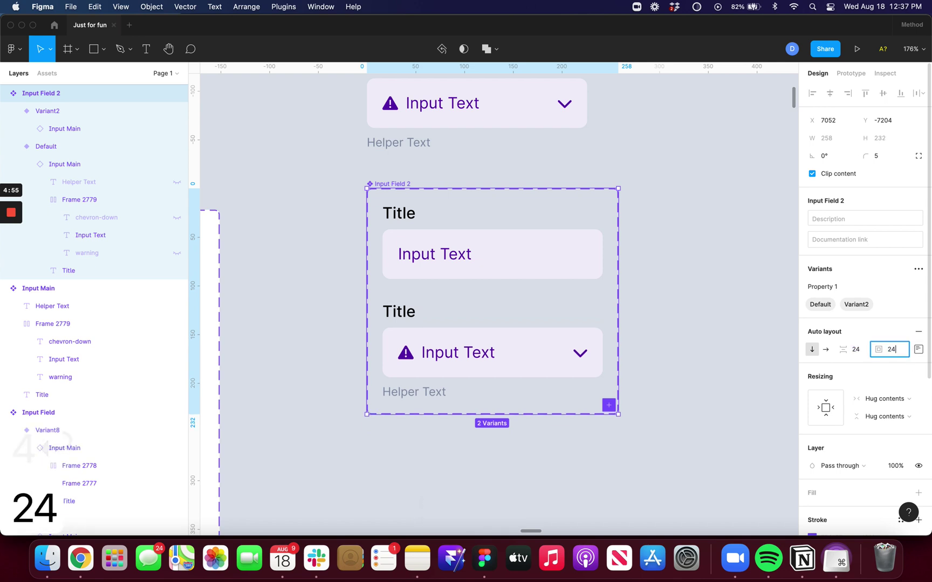
pyautogui.press('Return')
# Duplicate the warning-style Variant2 into a third variant, Variant3
pyautogui.click(491, 359)
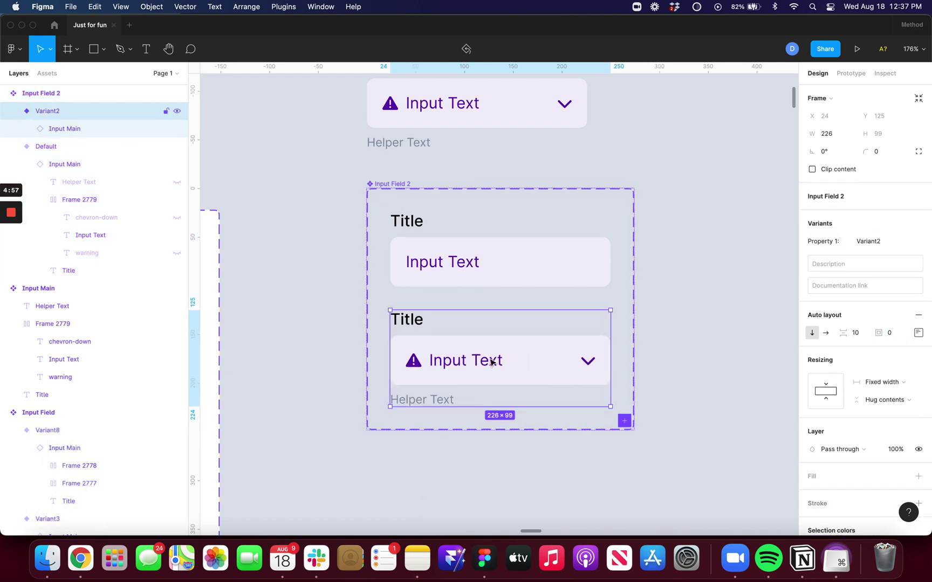
pyautogui.press('super+d')
pyautogui.scroll(-2, 487, 342)
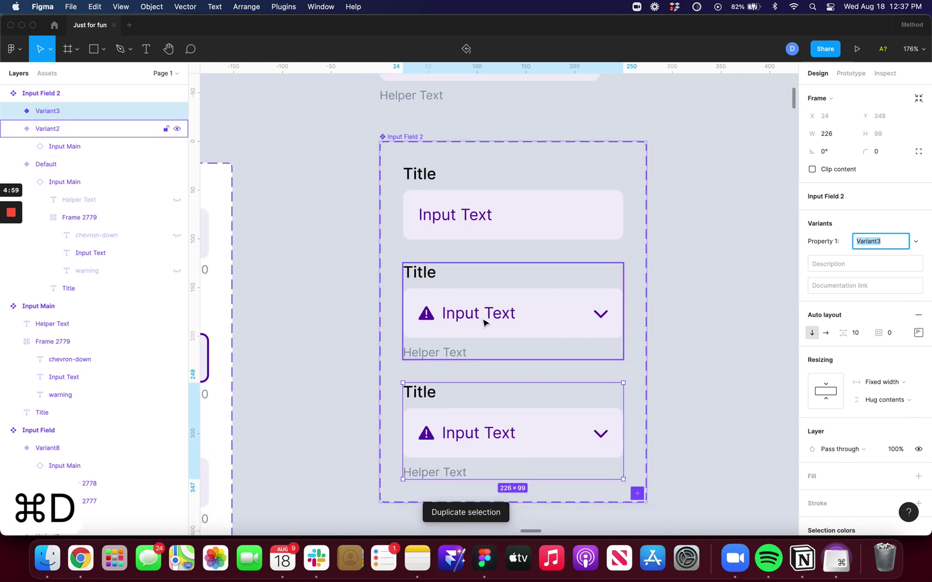
pyautogui.click(481, 309)
pyautogui.scroll(-2, 479, 309)
pyautogui.scroll(3, 478, 309)
pyautogui.scroll(-5, 478, 309)
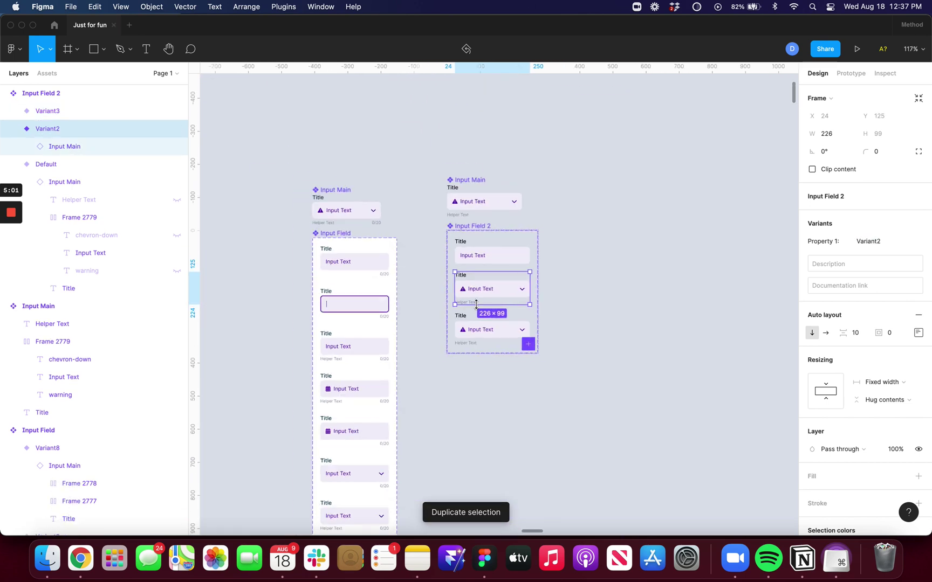
pyautogui.scroll(3, 478, 308)
pyautogui.scroll(-2, 479, 308)
pyautogui.scroll(4, 524, 249)
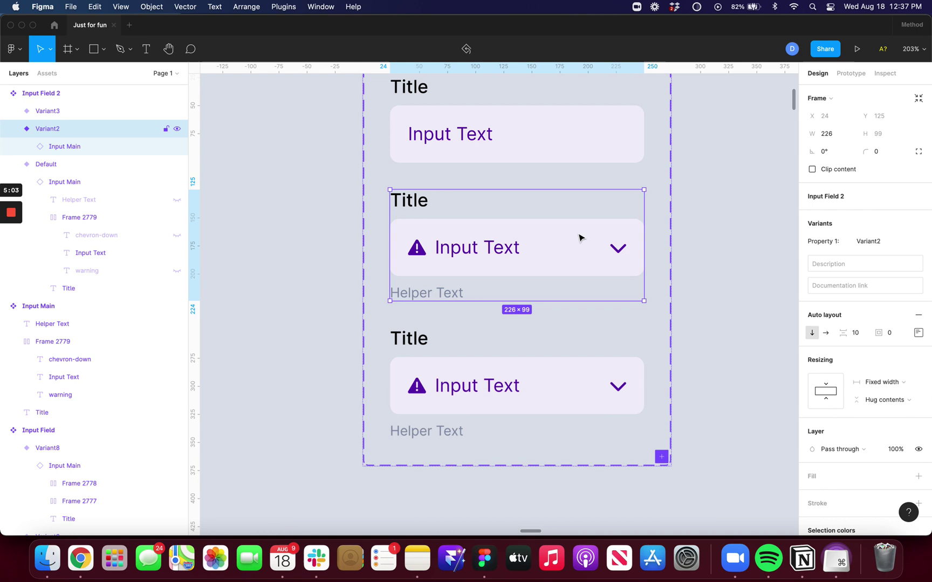
pyautogui.click(583, 235)
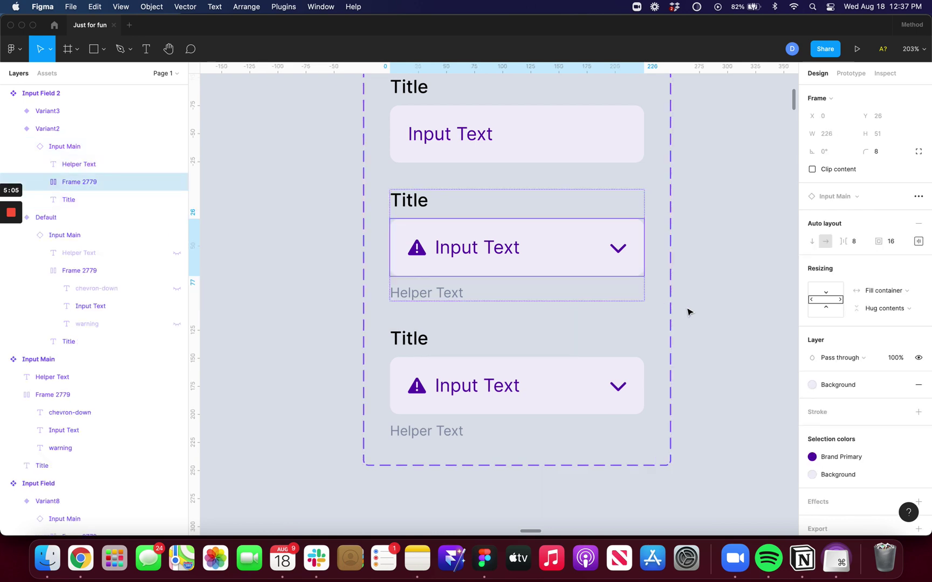
pyautogui.click(504, 141)
pyautogui.scroll(-3, 504, 141)
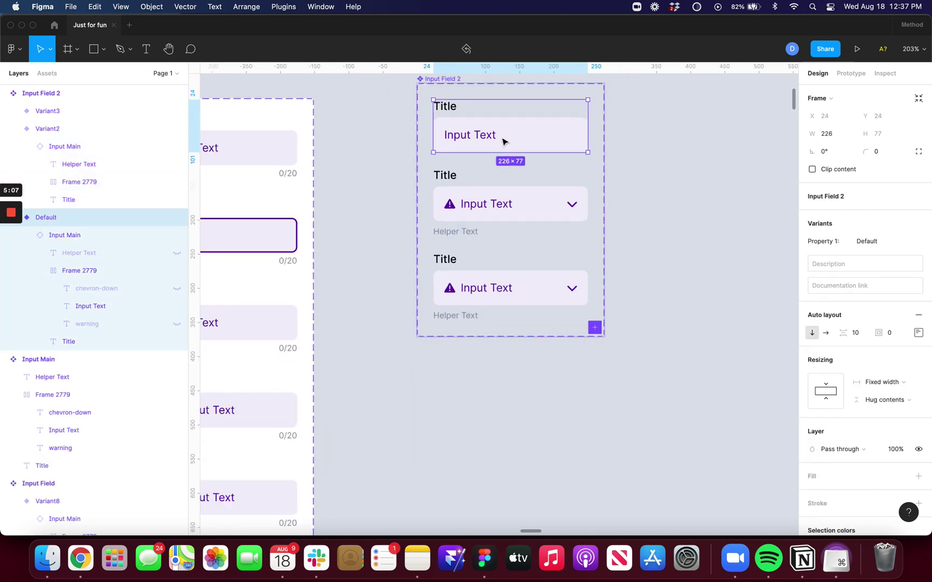
pyautogui.scroll(-2, 503, 141)
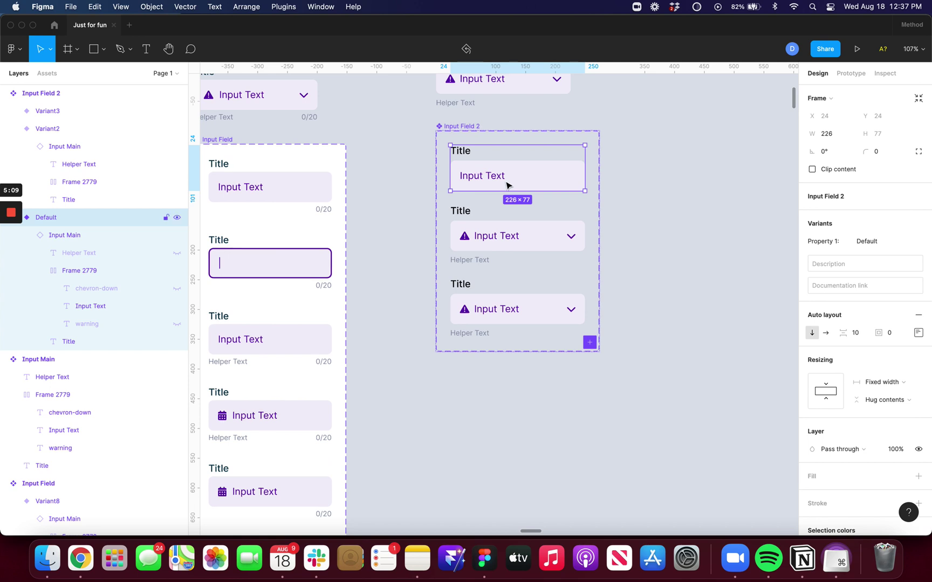
pyautogui.scroll(2, 508, 185)
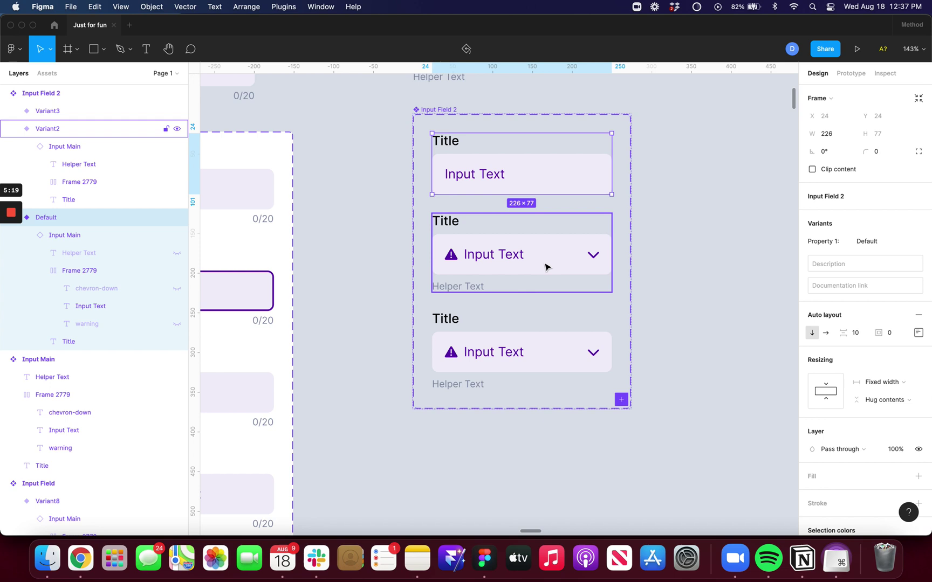
pyautogui.scroll(-3, 545, 268)
pyautogui.scroll(5, 546, 267)
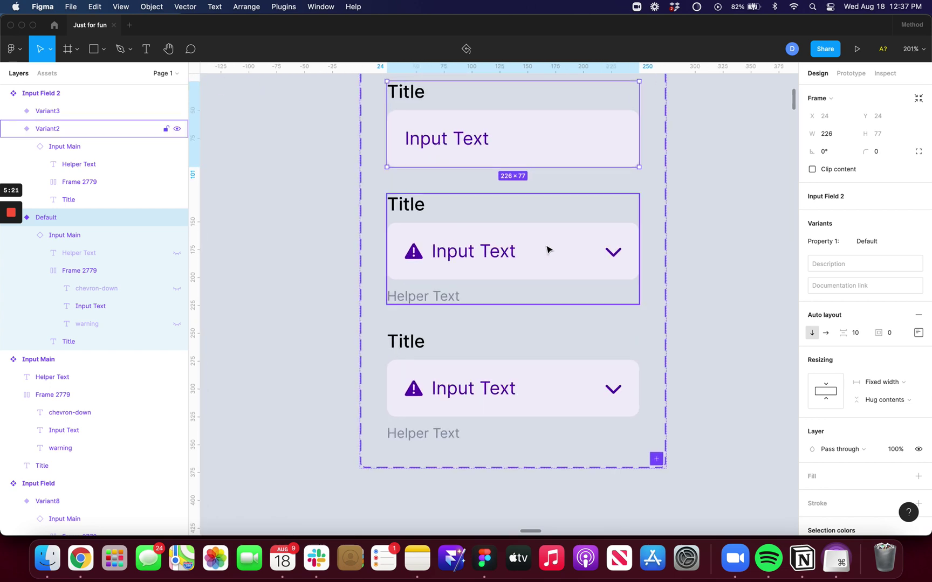
pyautogui.scroll(-3, 547, 259)
pyautogui.scroll(-3, 545, 248)
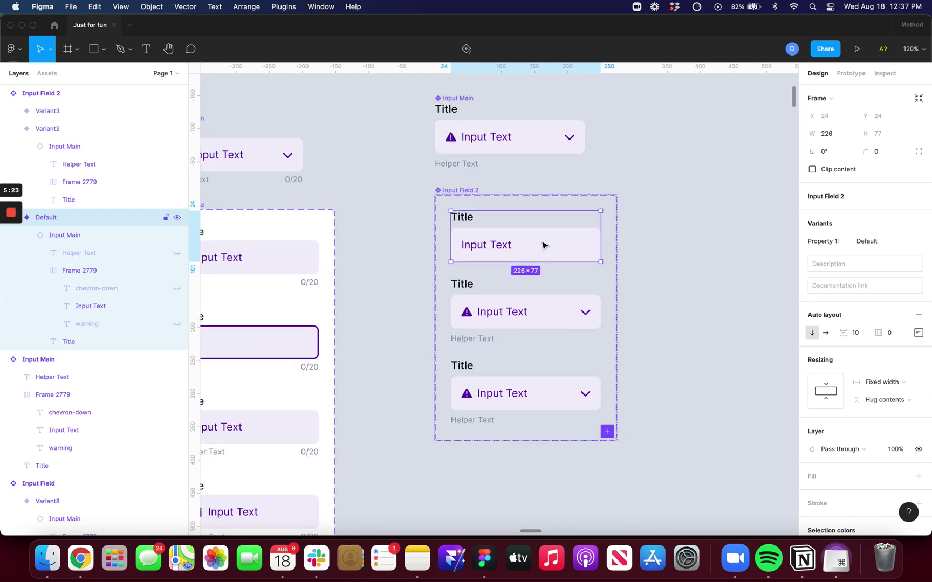
pyautogui.click(520, 158)
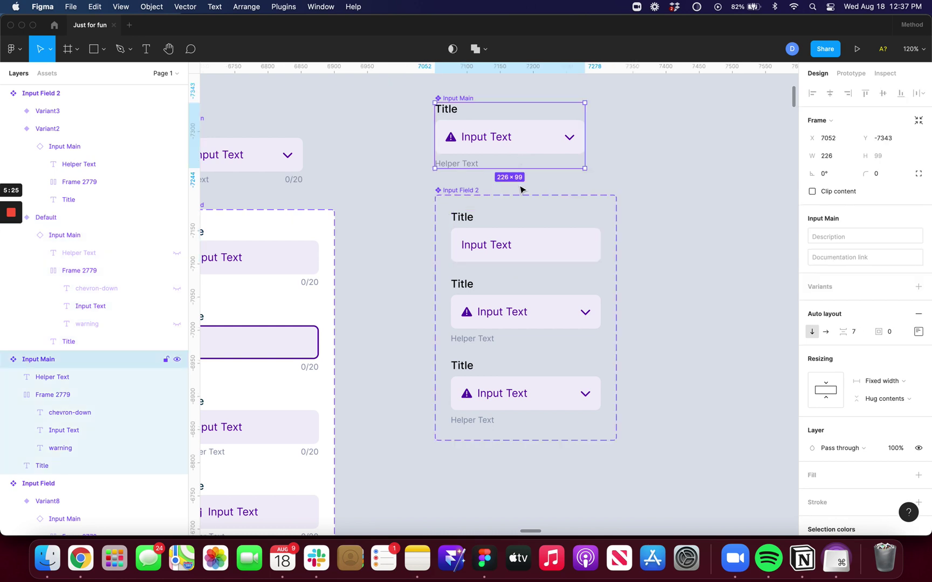
pyautogui.scroll(-2, 520, 263)
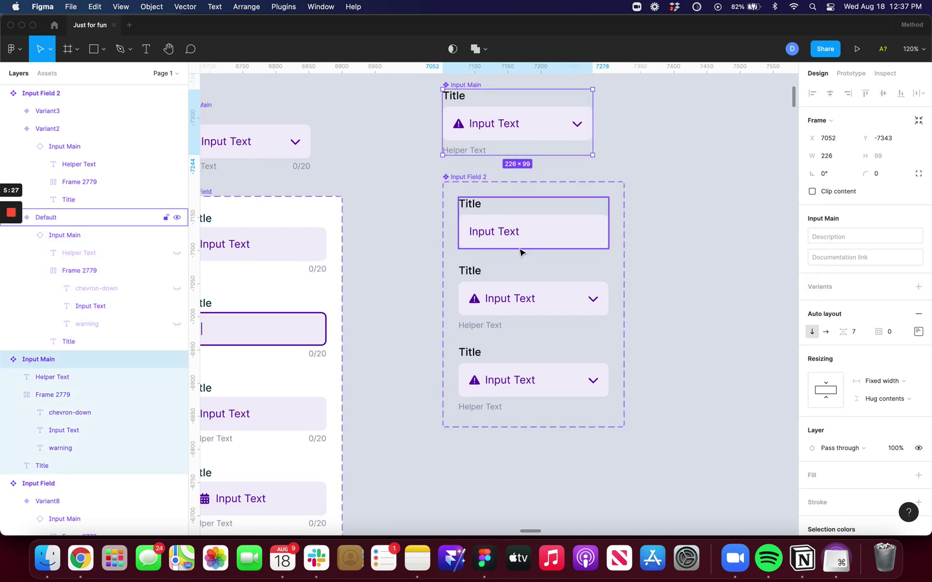
pyautogui.scroll(2, 521, 252)
pyautogui.scroll(2, 521, 252)
pyautogui.scroll(1, 520, 252)
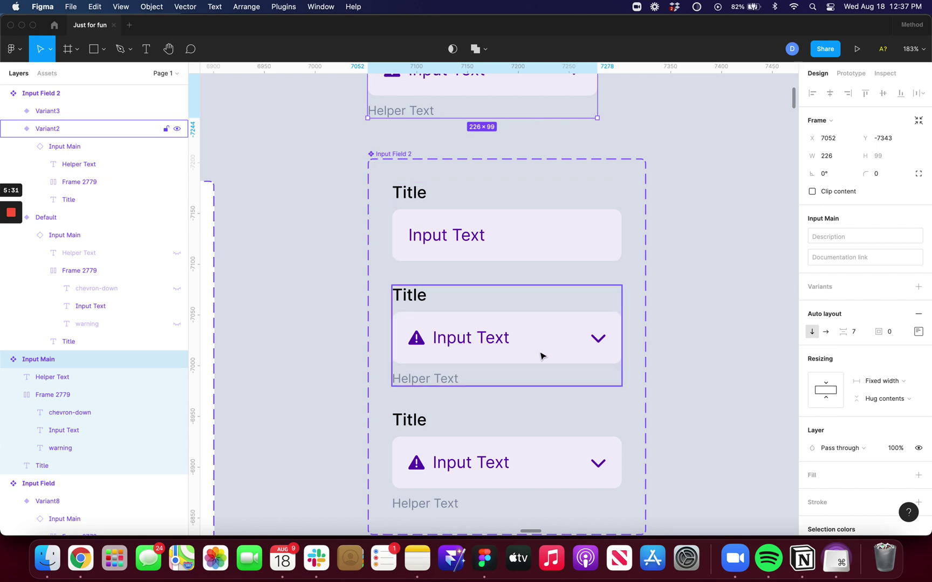
# Remove the middle variant's chevron and give its input box a 2-px red border
pyautogui.doubleClick(597, 338)
pyautogui.press('BackSpace')
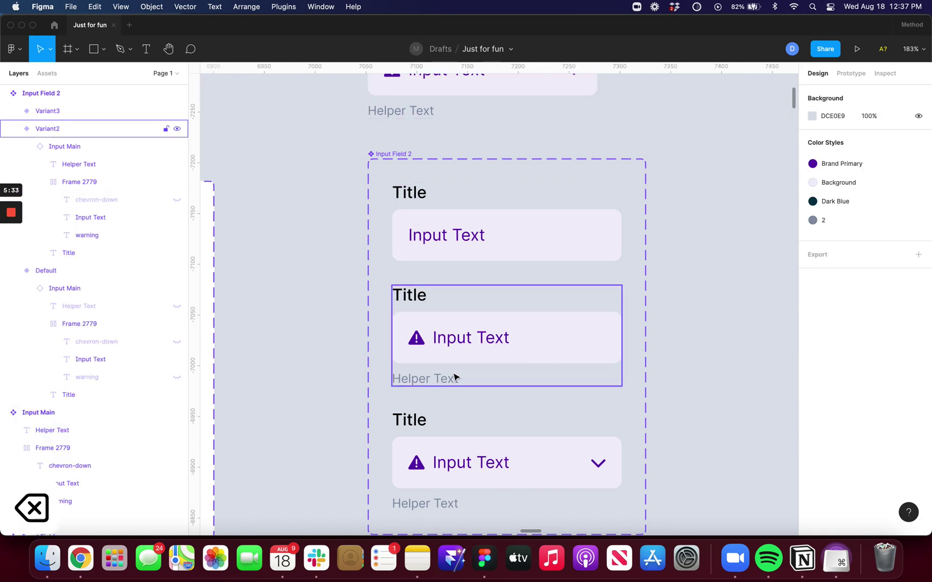
pyautogui.click(468, 362)
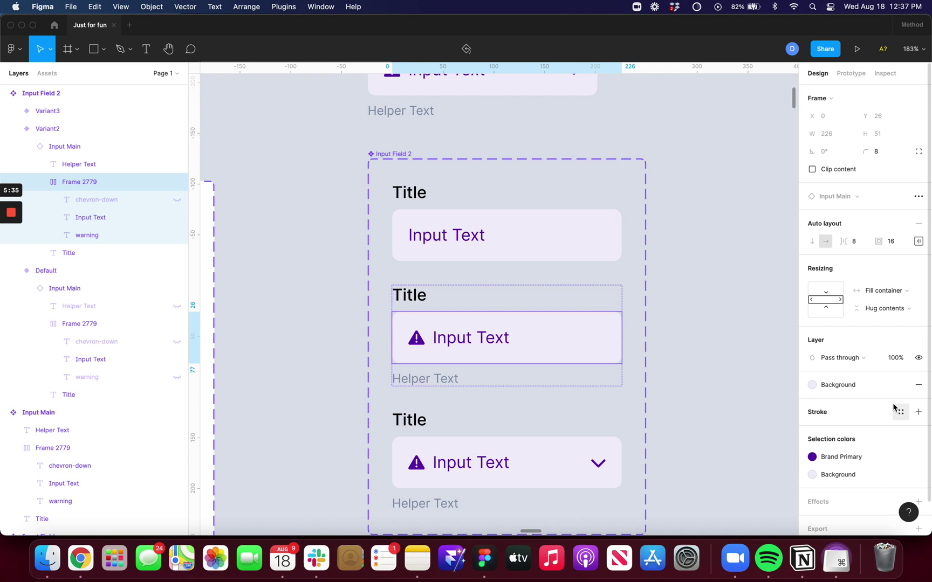
pyautogui.click(898, 411)
pyautogui.click(892, 443)
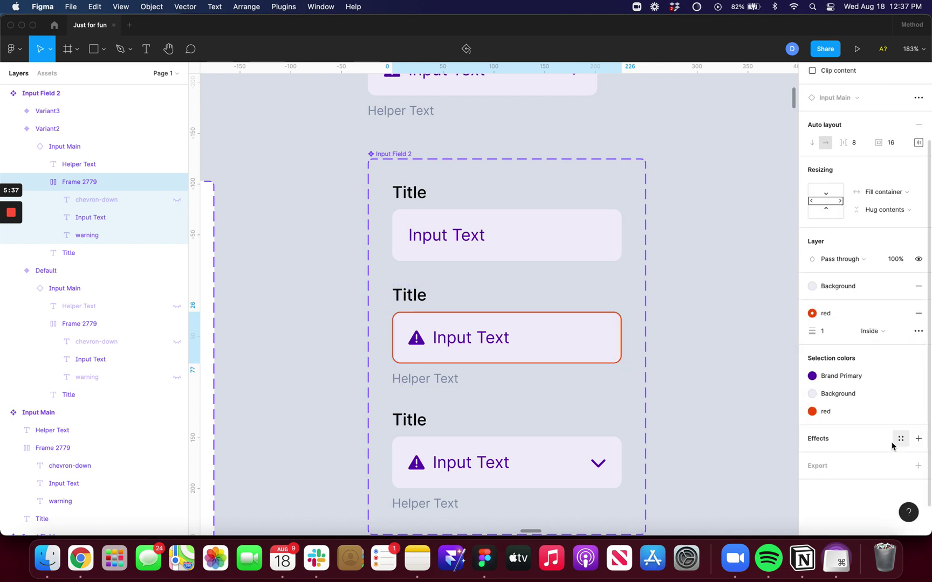
pyautogui.click(837, 339)
pyautogui.write('2')
pyautogui.press('Return')
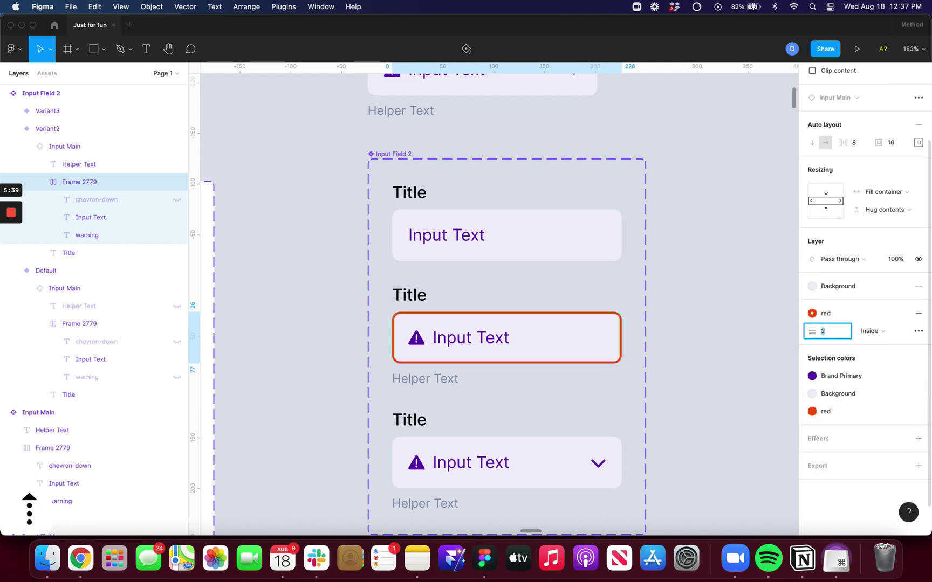
# Fill the error input box with Red, trying then undoing an opacity change
pyautogui.click(864, 290)
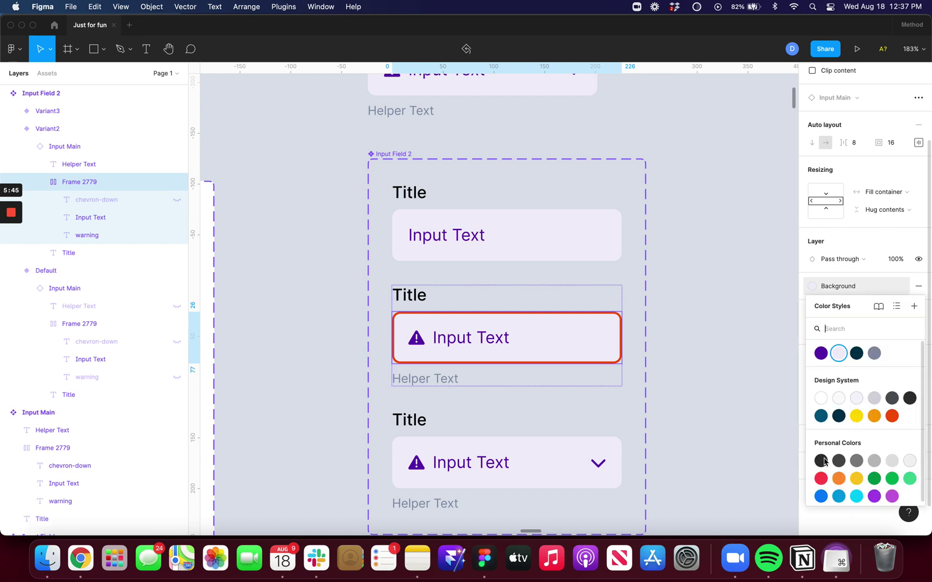
pyautogui.press('Escape')
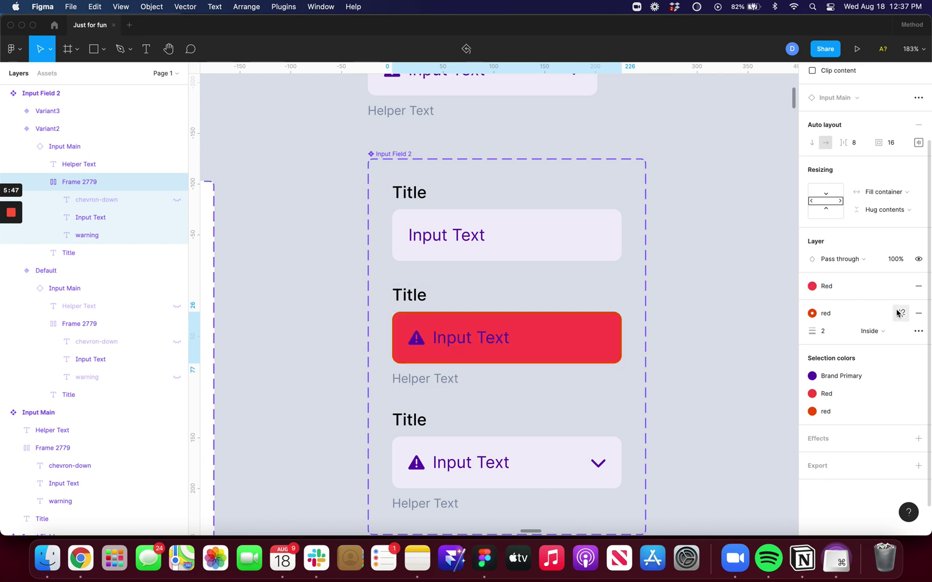
pyautogui.click(898, 313)
pyautogui.click(868, 336)
pyautogui.hotkey('shift', 'Down')
pyautogui.hotkey('shift', 'Down')
pyautogui.hotkey('shift', 'Down')
pyautogui.hotkey('shift', 'Down')
pyautogui.hotkey('shift', 'Down')
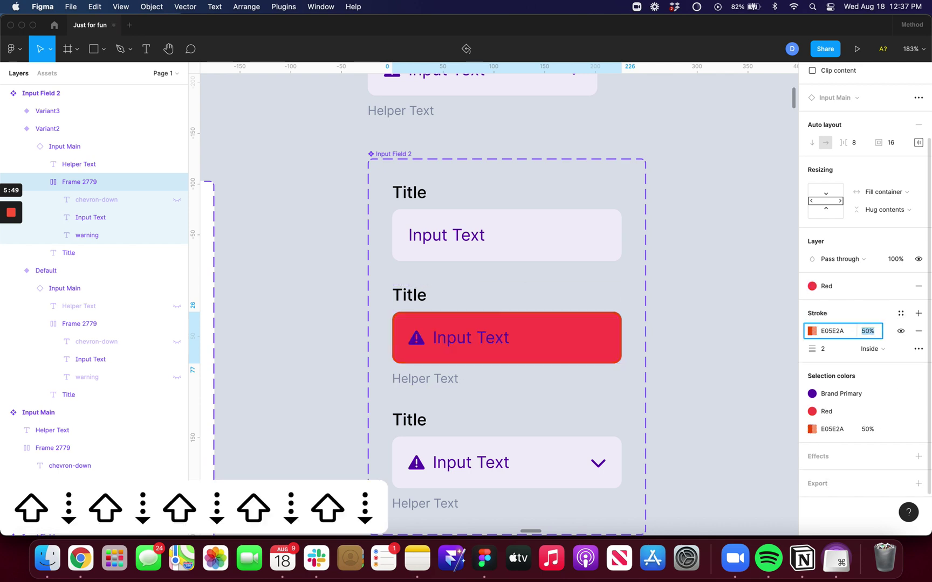
pyautogui.hotkey('shift', 'Down')
pyautogui.hotkey('shift', 'Down')
pyautogui.hotkey('shift', 'Down')
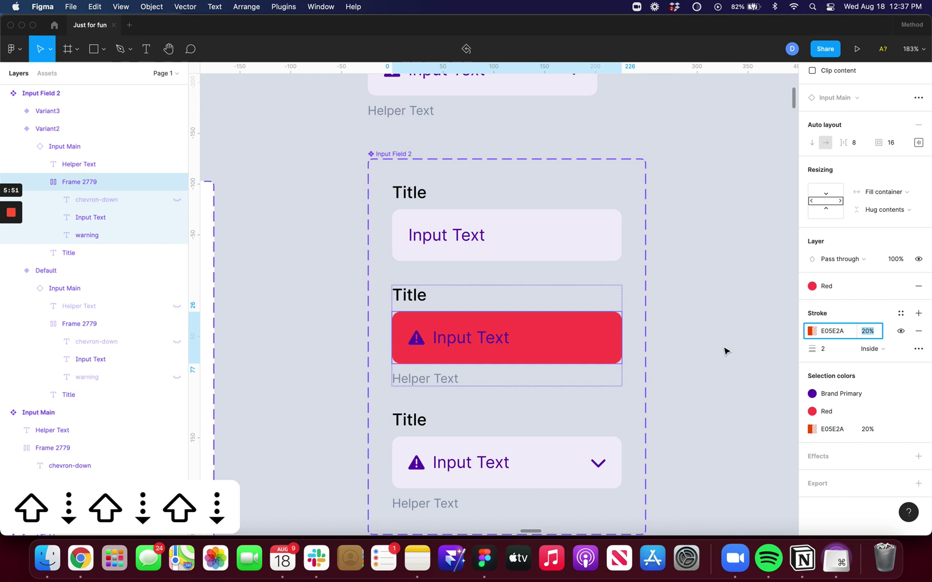
pyautogui.click(721, 353)
pyautogui.press('super+z')
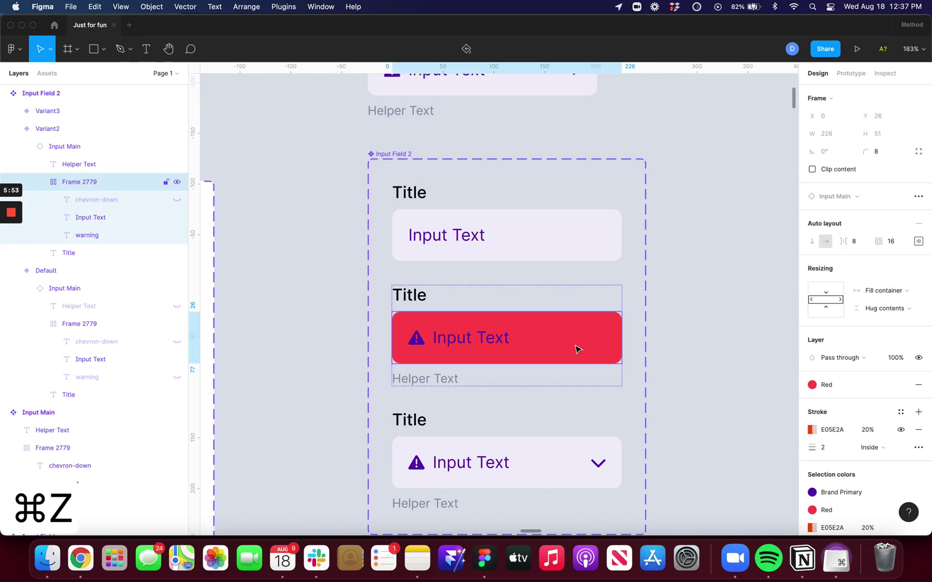
pyautogui.press('super+z')
pyautogui.press('super+z')
pyautogui.press('super+z')
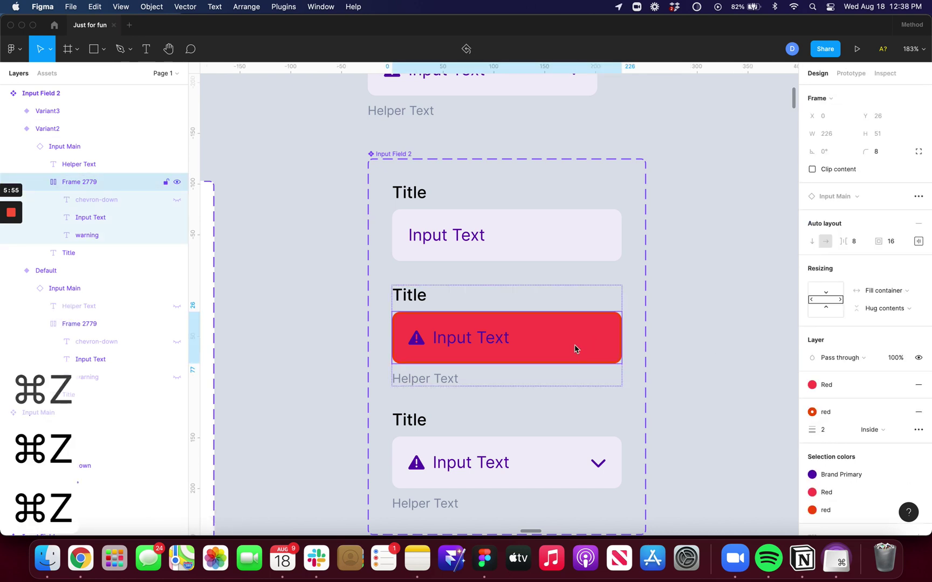
pyautogui.click(730, 343)
pyautogui.click(573, 362)
pyautogui.scroll(-2, 572, 362)
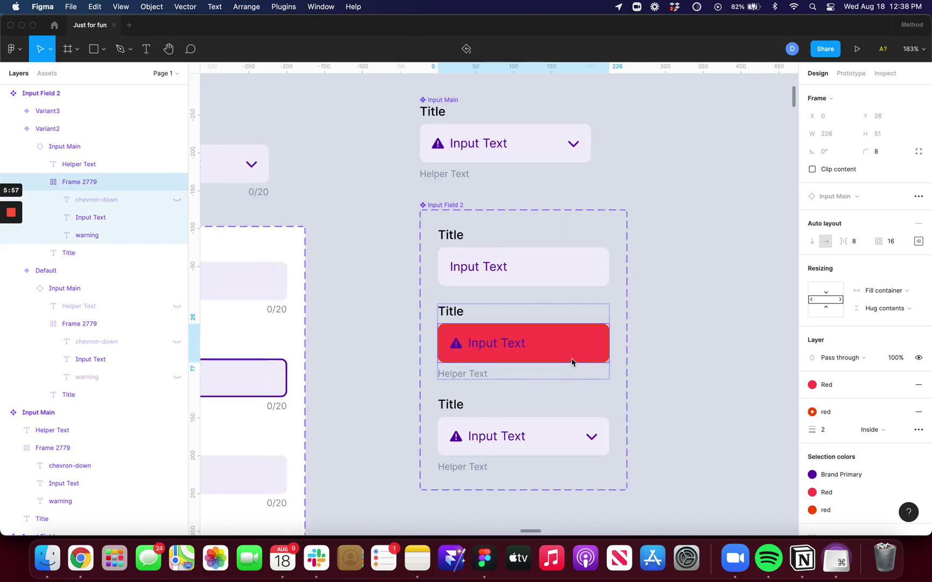
pyautogui.scroll(-1, 566, 309)
pyautogui.scroll(2, 566, 305)
pyautogui.hscroll(1, 565, 304)
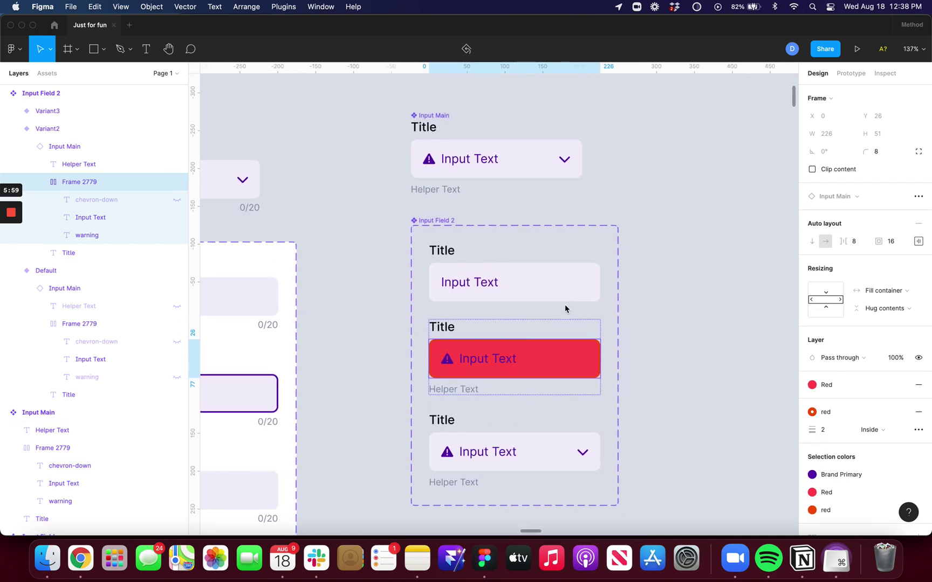
# Lower the error input's EB5757 fill opacity to 20%
pyautogui.click(516, 148)
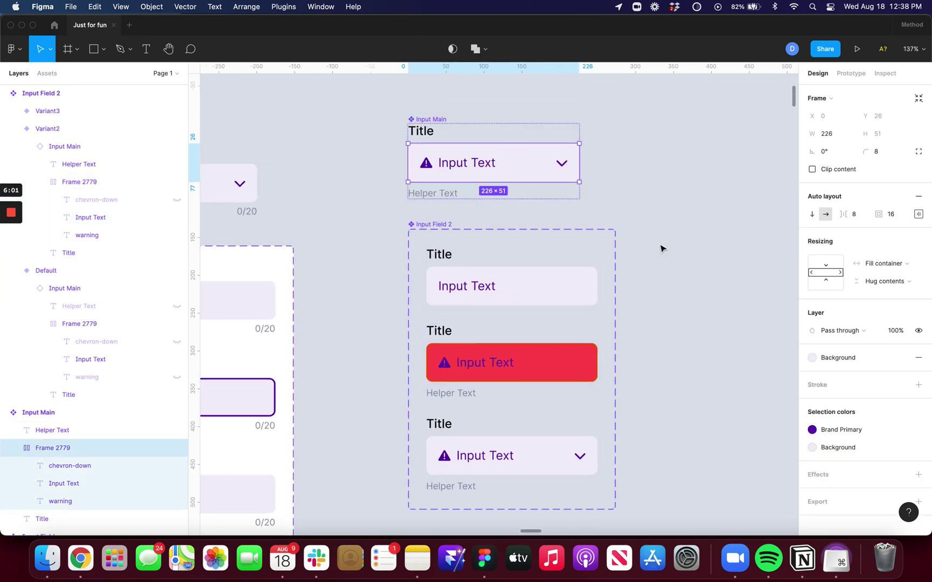
pyautogui.scroll(-1, 569, 371)
pyautogui.scroll(3, 569, 391)
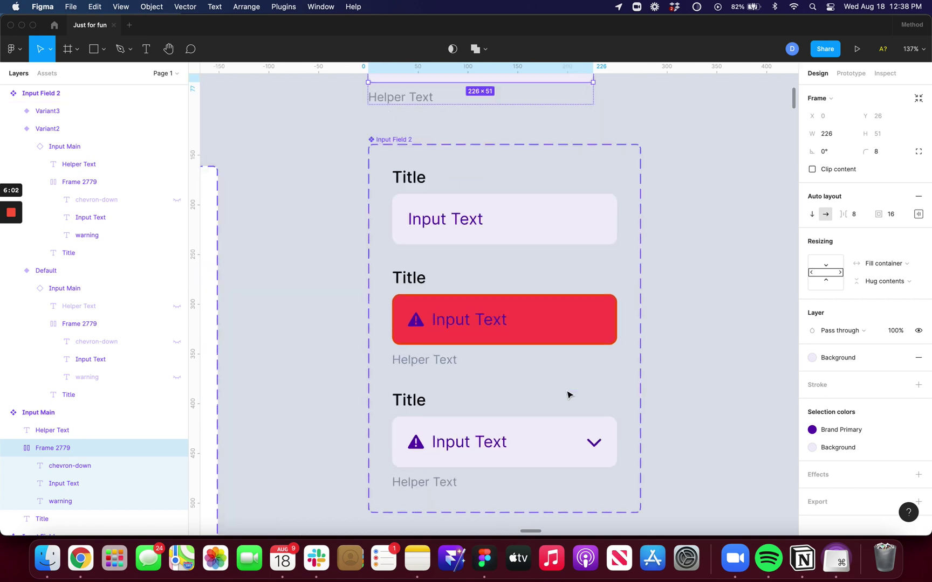
pyautogui.click(559, 314)
pyautogui.click(899, 413)
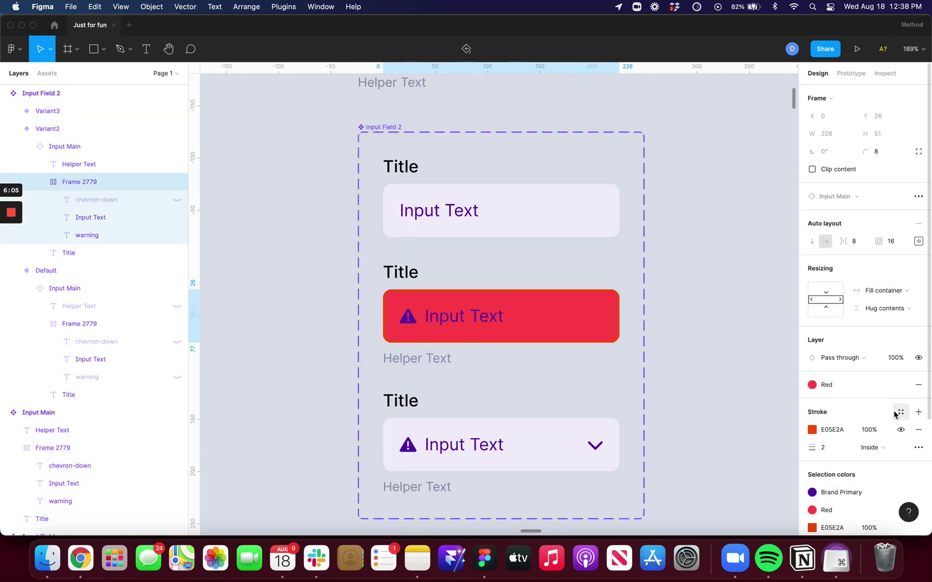
pyautogui.press('super+z')
pyautogui.press('super+z')
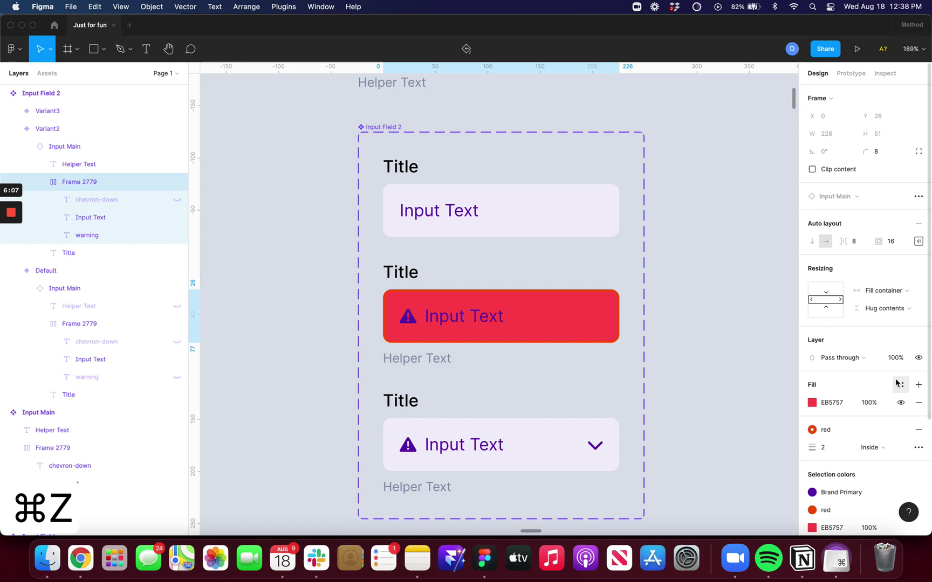
pyautogui.click(869, 403)
pyautogui.hotkey('shift', 'Down')
pyautogui.hotkey('shift', 'Down')
pyautogui.hotkey('shift', 'Down')
pyautogui.hotkey('shift', 'Down')
pyautogui.hotkey('shift', 'Down')
pyautogui.hotkey('shift', 'Down')
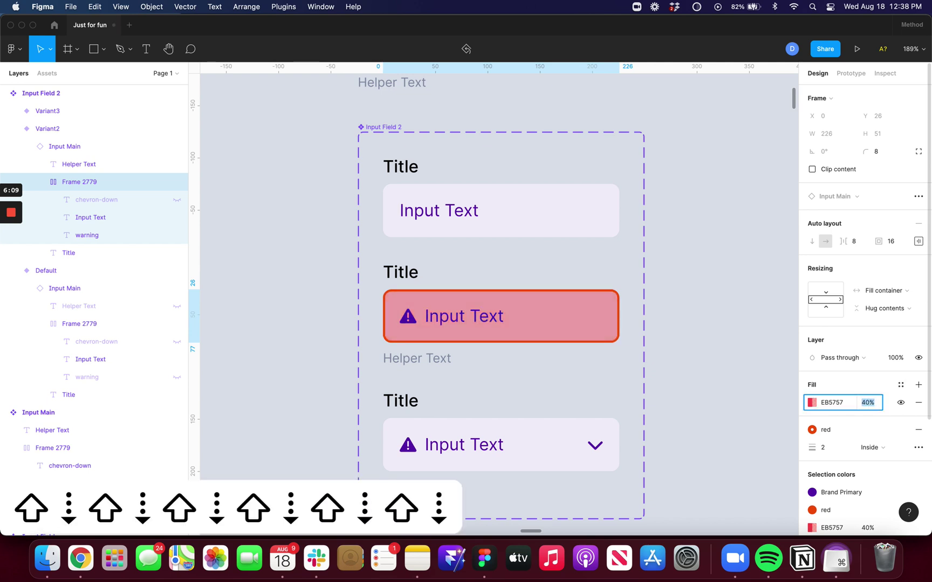
pyautogui.hotkey('shift', 'Down')
pyautogui.hotkey('shift', 'Down')
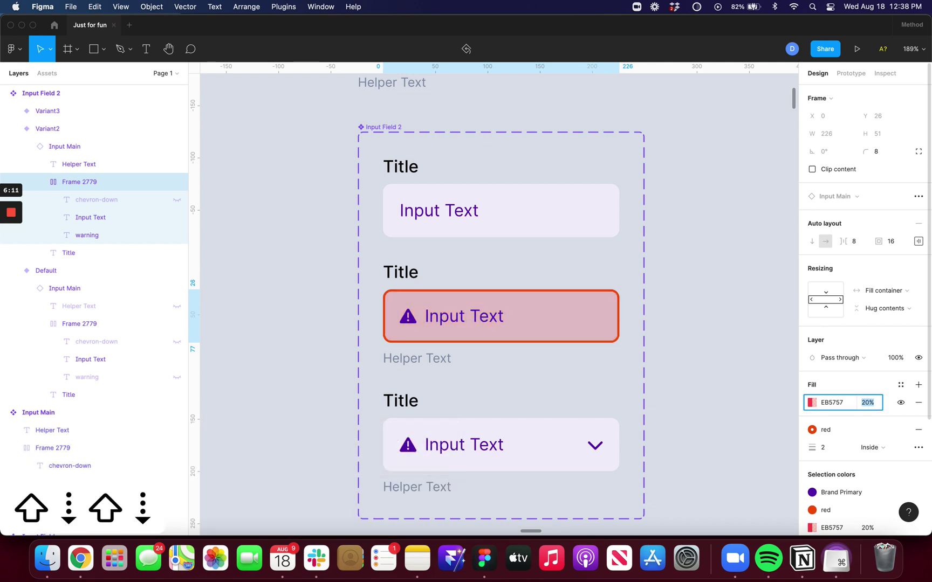
pyautogui.hotkey('shift', 'Down')
pyautogui.hotkey('shift', 'Up')
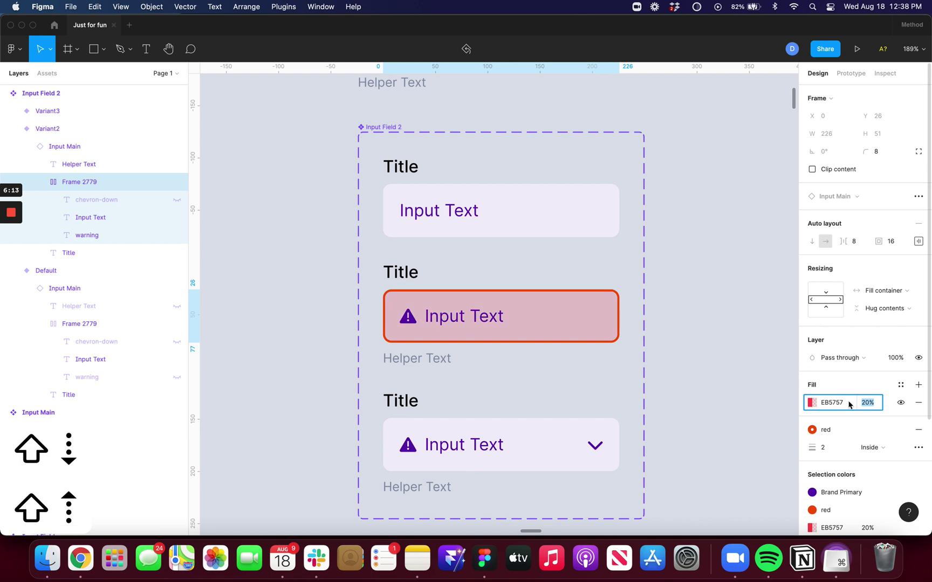
pyautogui.press('Return')
pyautogui.press('Return')
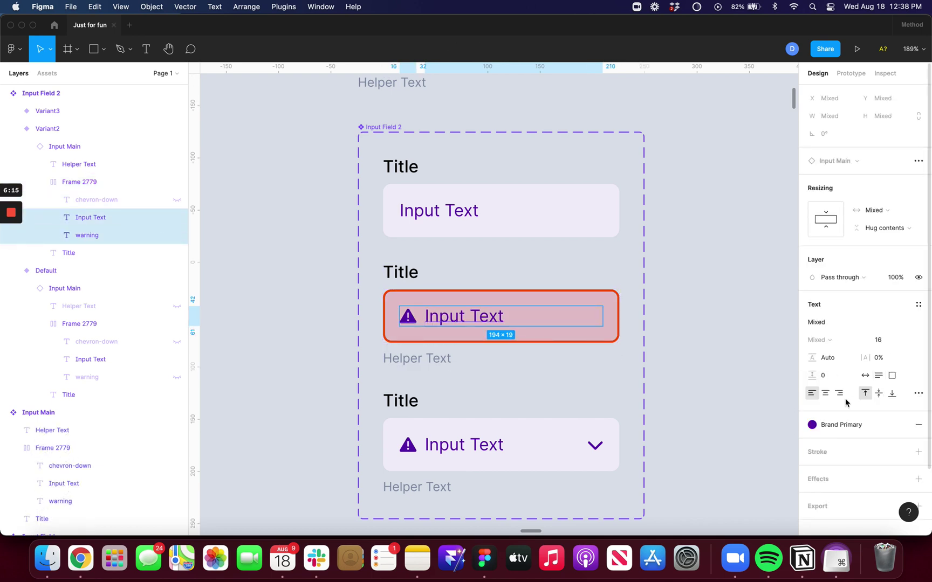
# Make the error input's text and icon Dark Blue; try Red on Input Main's text, then undo
pyautogui.click(813, 425)
pyautogui.click(858, 381)
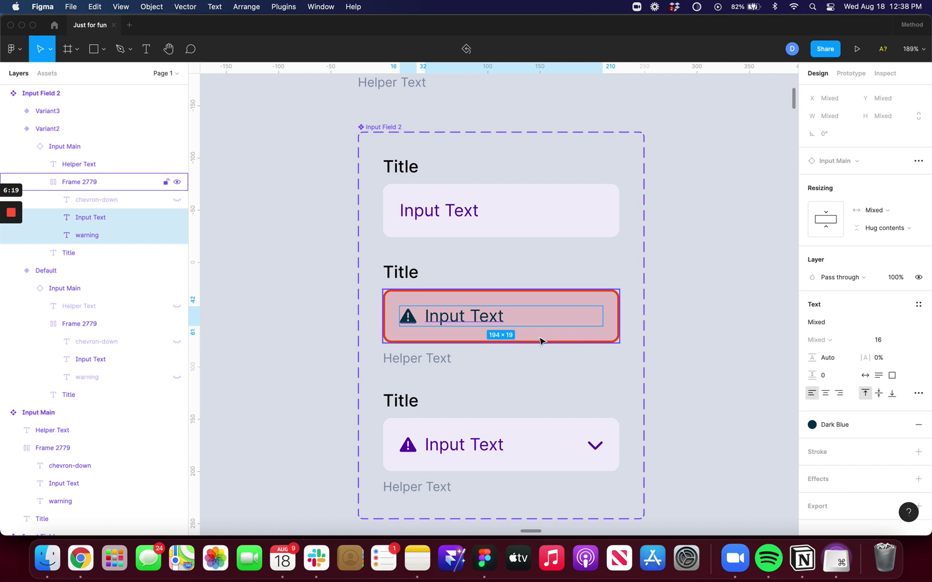
pyautogui.scroll(-5, 539, 340)
pyautogui.scroll(1, 477, 212)
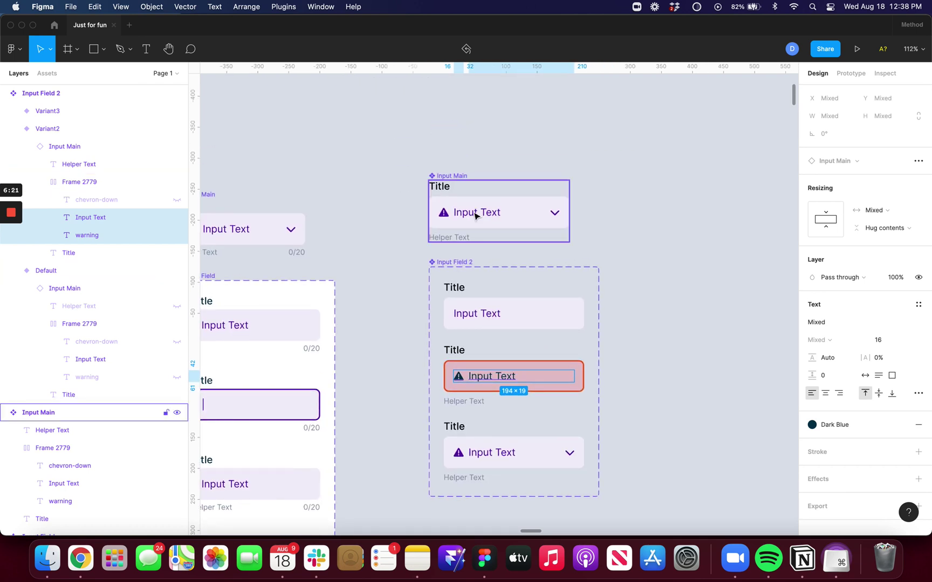
pyautogui.doubleClick(476, 213)
pyautogui.click(815, 398)
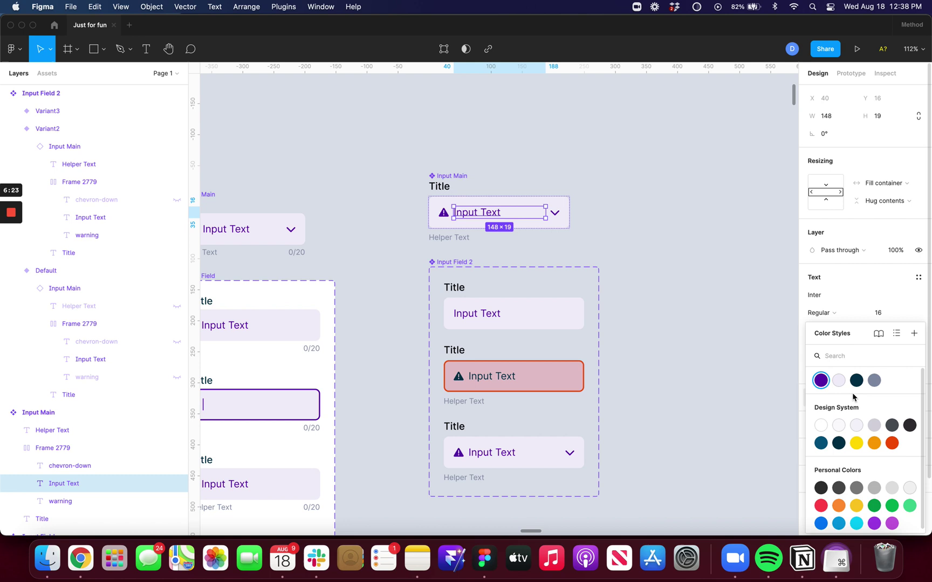
pyautogui.press('Escape')
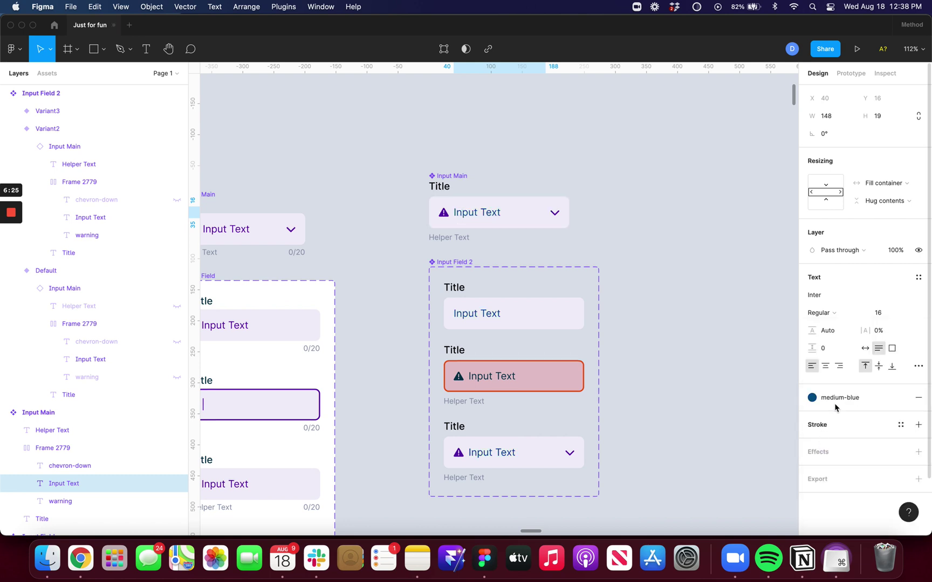
pyautogui.click(818, 399)
pyautogui.click(821, 505)
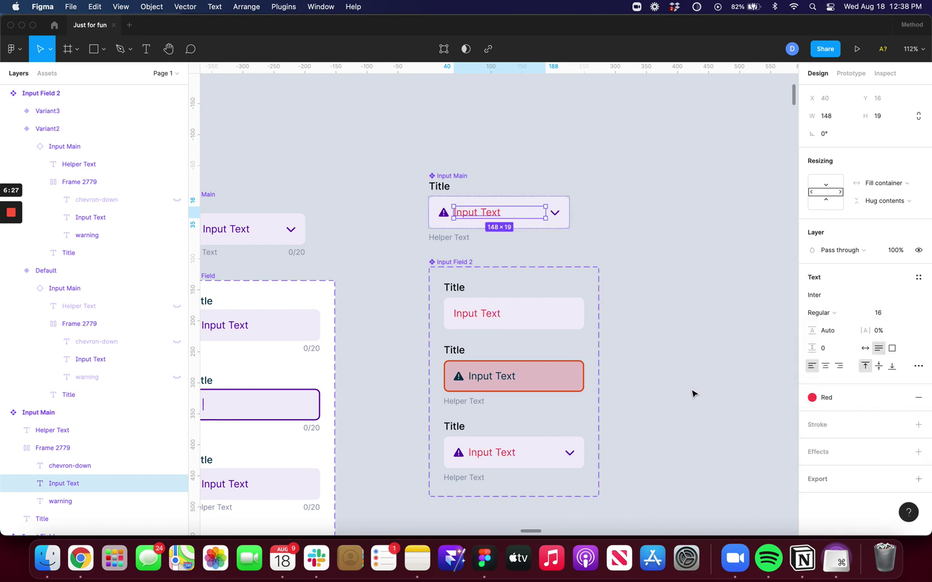
pyautogui.scroll(-2, 524, 323)
pyautogui.scroll(-1, 522, 326)
pyautogui.scroll(3, 522, 325)
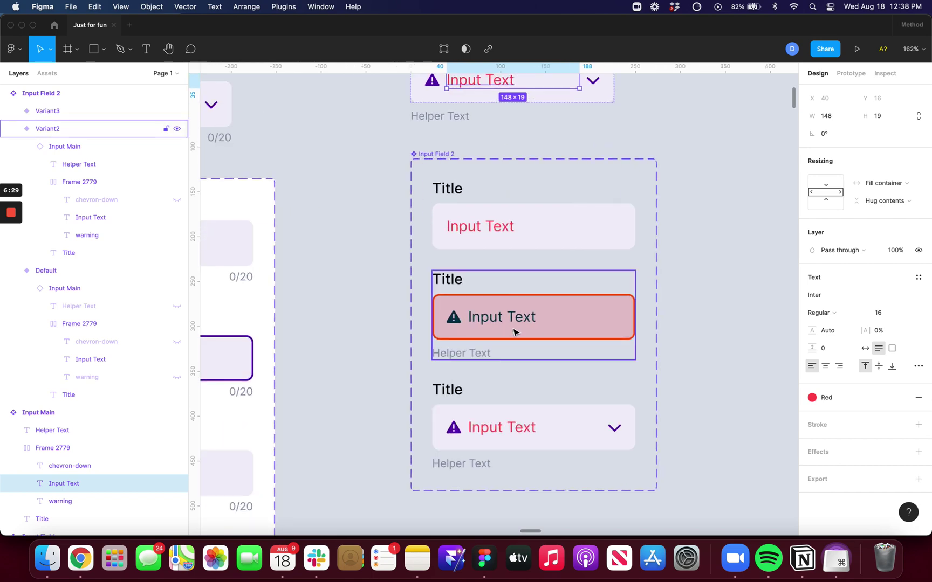
pyautogui.scroll(-2, 524, 326)
pyautogui.scroll(-3, 508, 330)
pyautogui.press('super+z')
pyautogui.press('super+z')
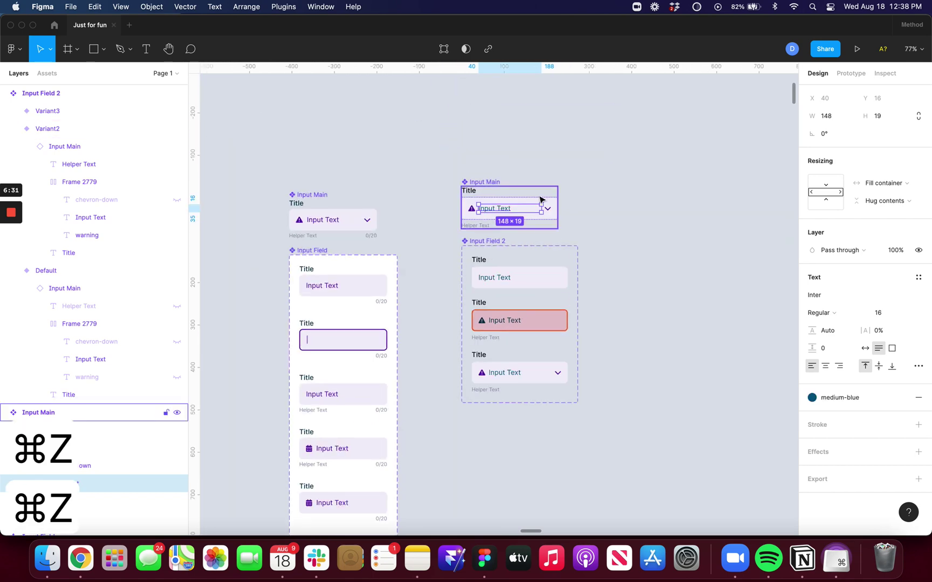
pyautogui.scroll(5, 539, 211)
pyautogui.press('super+z')
pyautogui.scroll(-1, 515, 212)
pyautogui.scroll(-4, 509, 204)
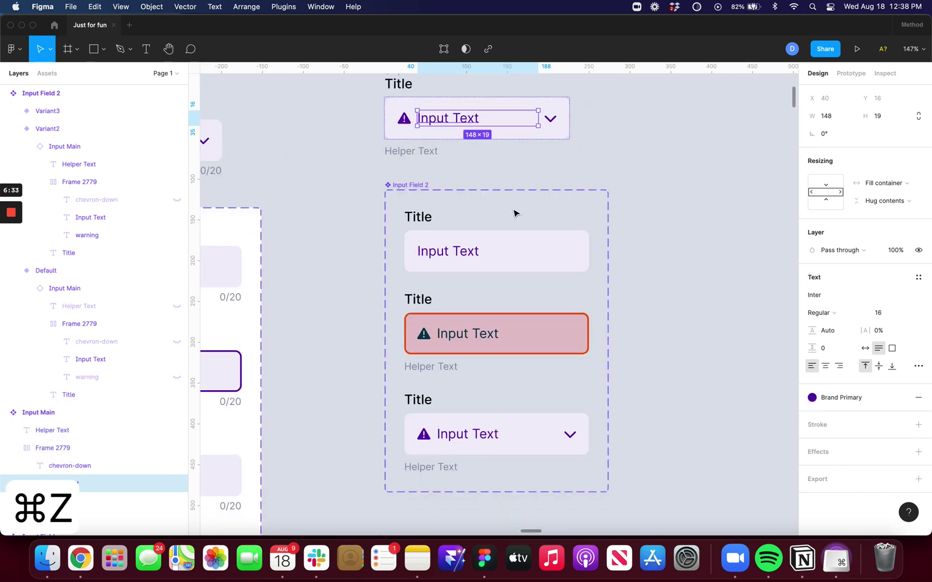
pyautogui.scroll(-4, 547, 233)
pyautogui.scroll(-3, 578, 254)
pyautogui.scroll(3, 483, 273)
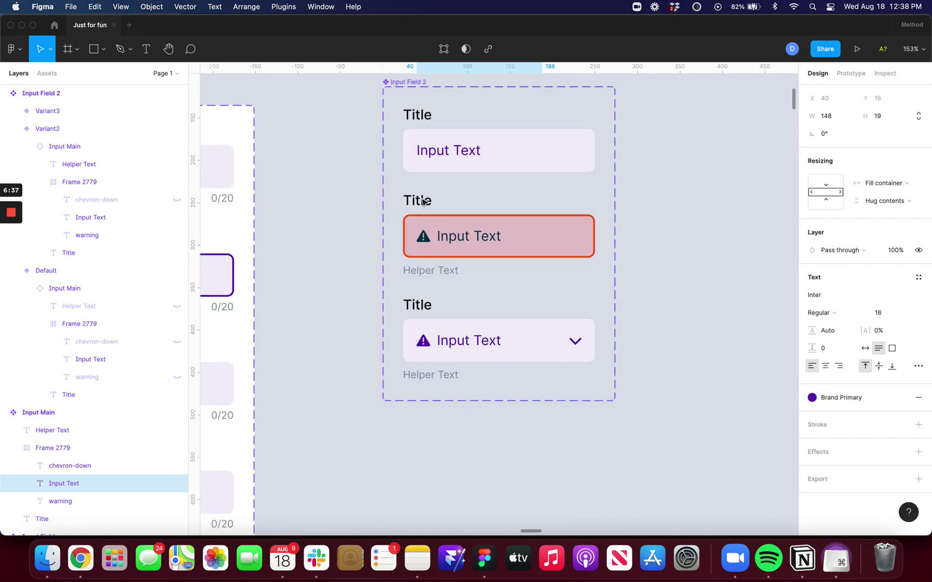
# Apply the red colour style to the error variant's warning icon
pyautogui.click(447, 241)
pyautogui.doubleClick(442, 237)
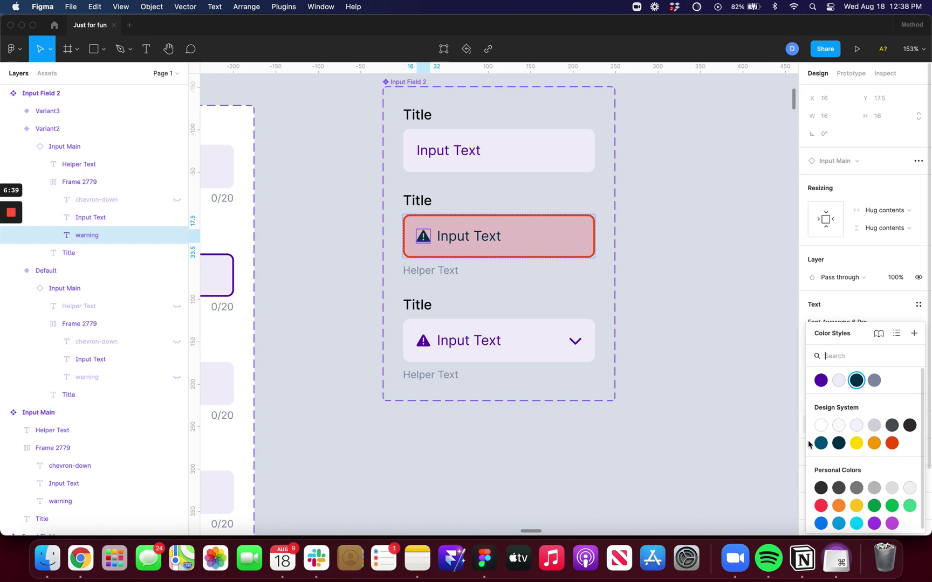
pyautogui.click(888, 443)
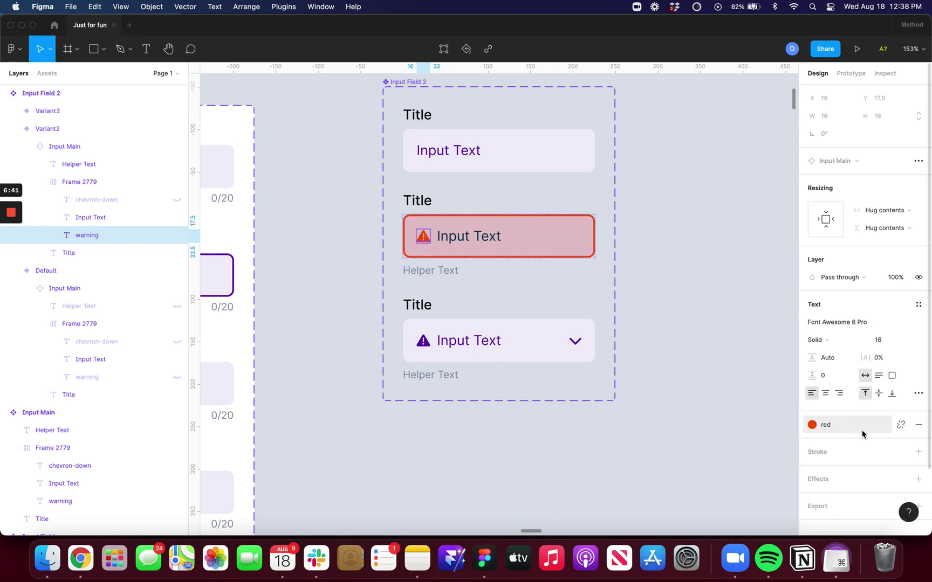
pyautogui.click(815, 429)
pyautogui.click(794, 468)
pyautogui.click(674, 249)
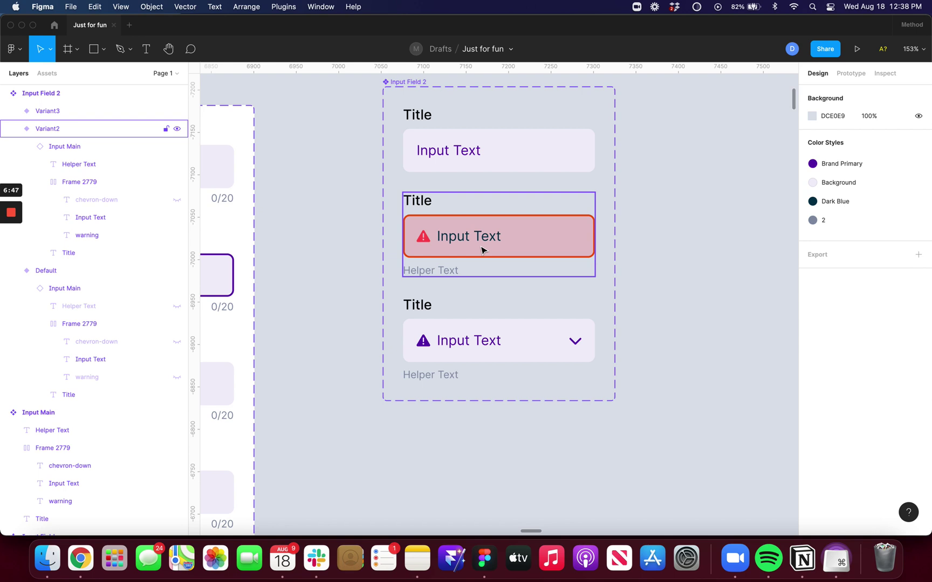
pyautogui.scroll(-5, 481, 251)
pyautogui.hscroll(1, 460, 304)
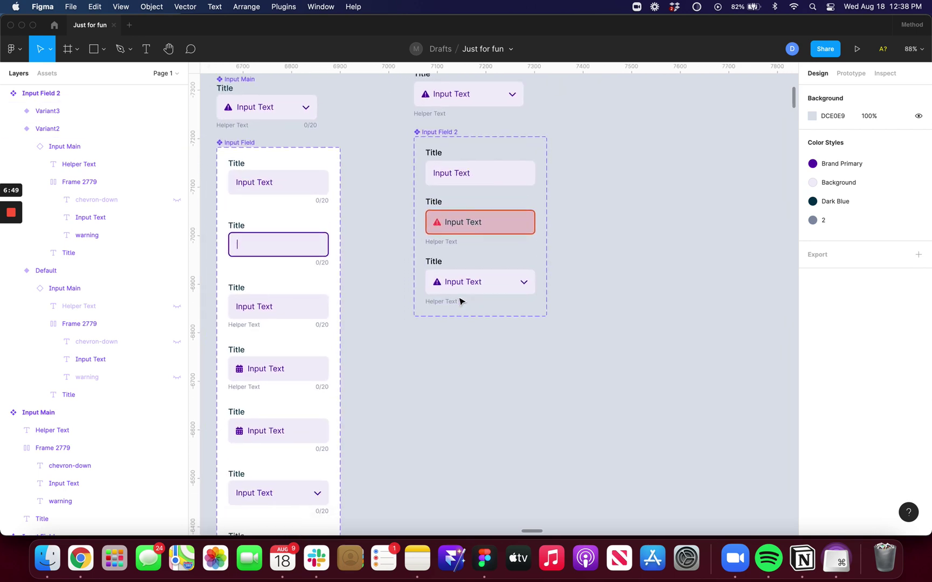
pyautogui.scroll(5, 437, 295)
# Hide the warning icon and helper text in the dropdown variant
pyautogui.click(406, 289)
pyautogui.press('BackSpace')
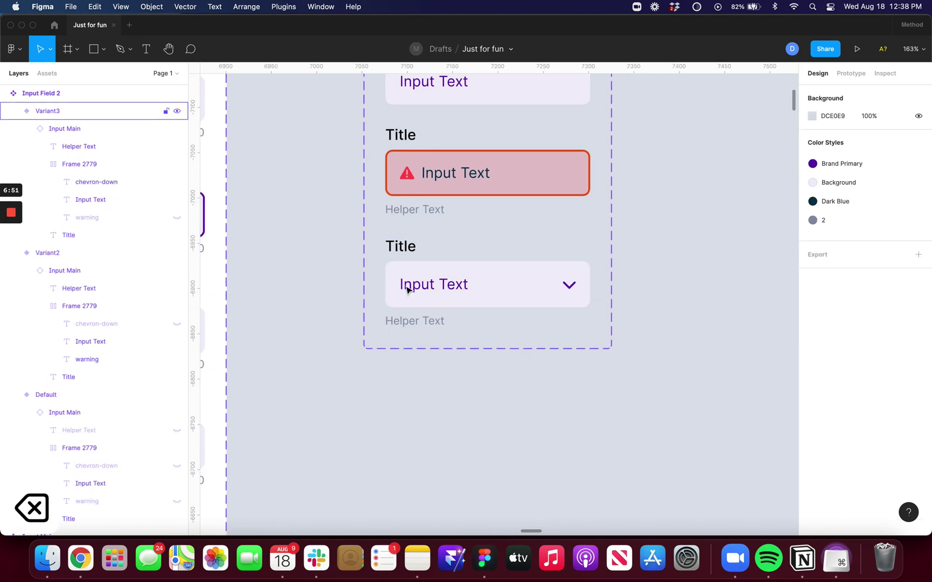
pyautogui.scroll(-3, 416, 287)
pyautogui.scroll(5, 414, 311)
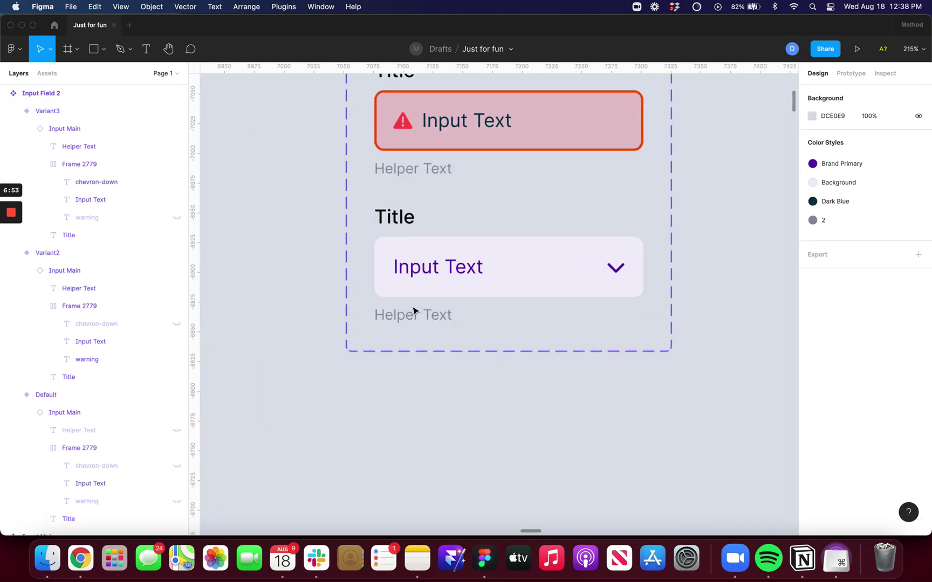
pyautogui.click(414, 313)
pyautogui.press('BackSpace')
pyautogui.scroll(-5, 503, 290)
pyautogui.scroll(-3, 502, 288)
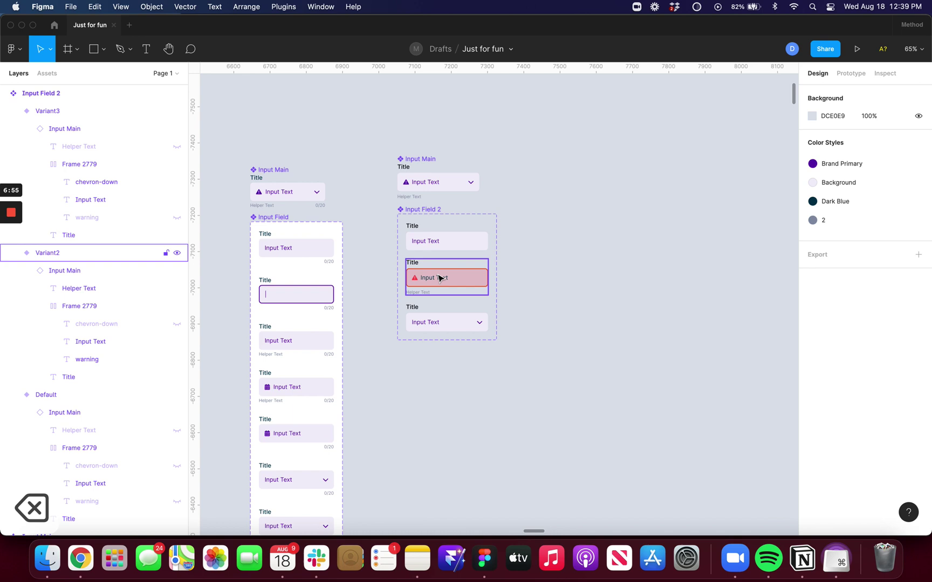
# Add a variant property to Input Field 2 and name it State
pyautogui.click(422, 211)
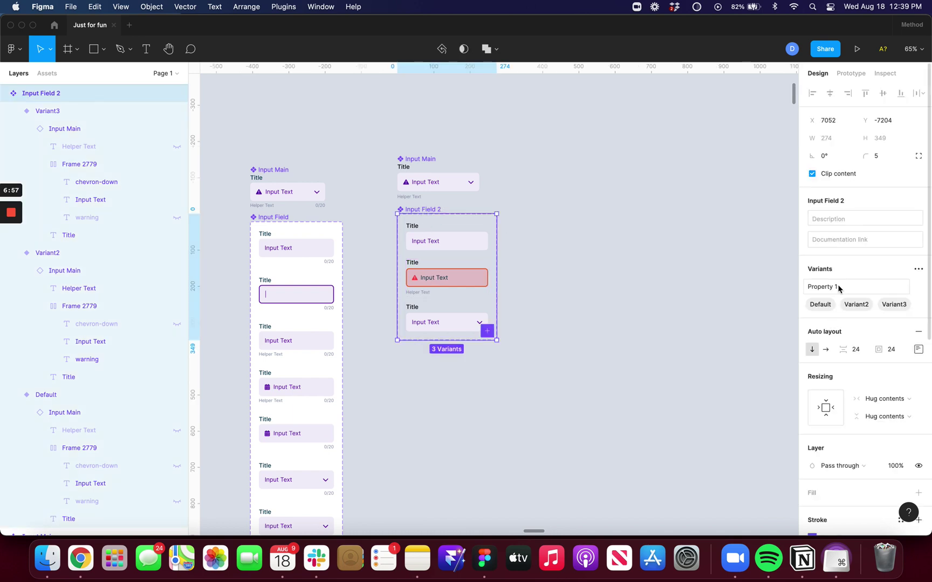
pyautogui.click(919, 269)
pyautogui.click(894, 306)
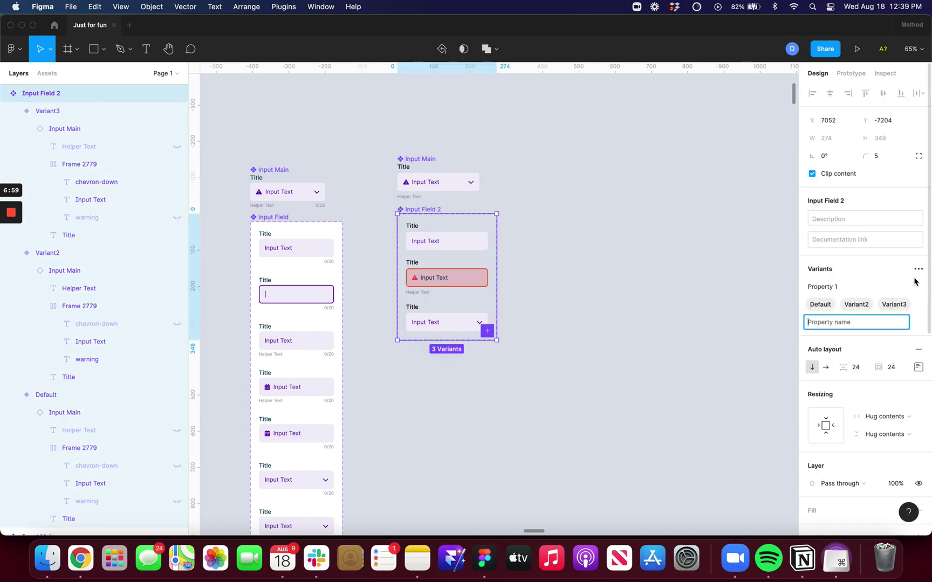
pyautogui.click(918, 272)
pyautogui.click(909, 307)
pyautogui.doubleClick(827, 288)
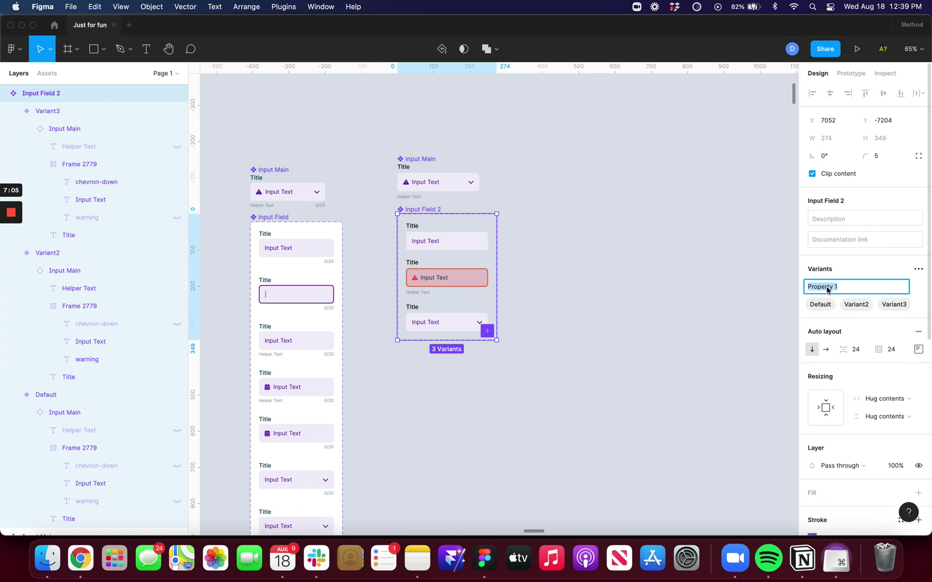
pyautogui.write('Default')
pyautogui.press('super+a')
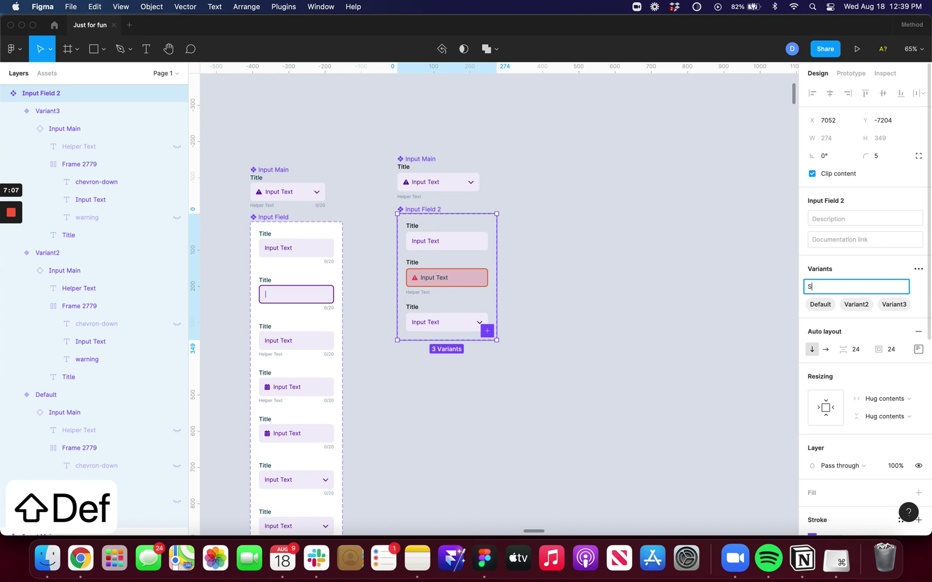
pyautogui.write('State')
pyautogui.press('Return')
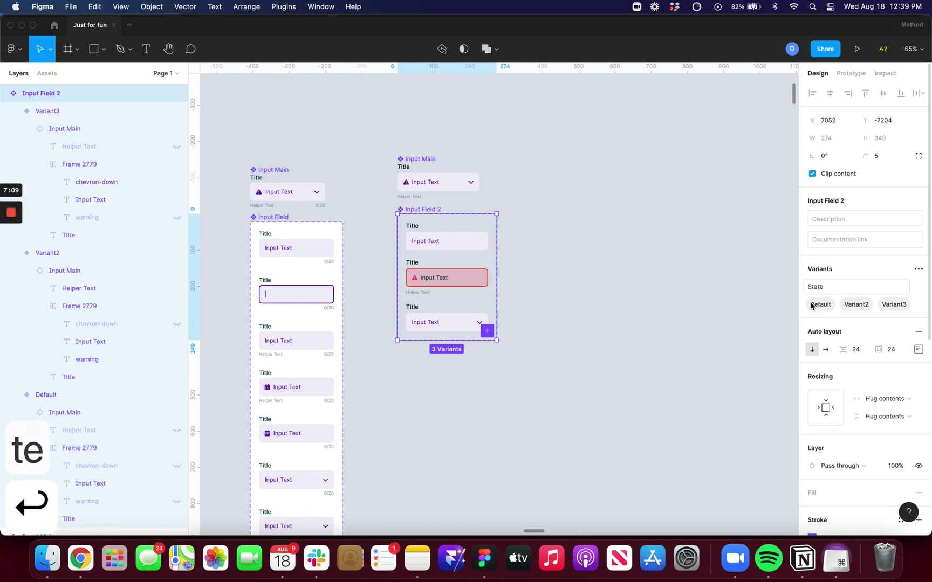
# Set the three variants' State values to Initial, Error and Initial
pyautogui.click(456, 240)
pyautogui.click(870, 249)
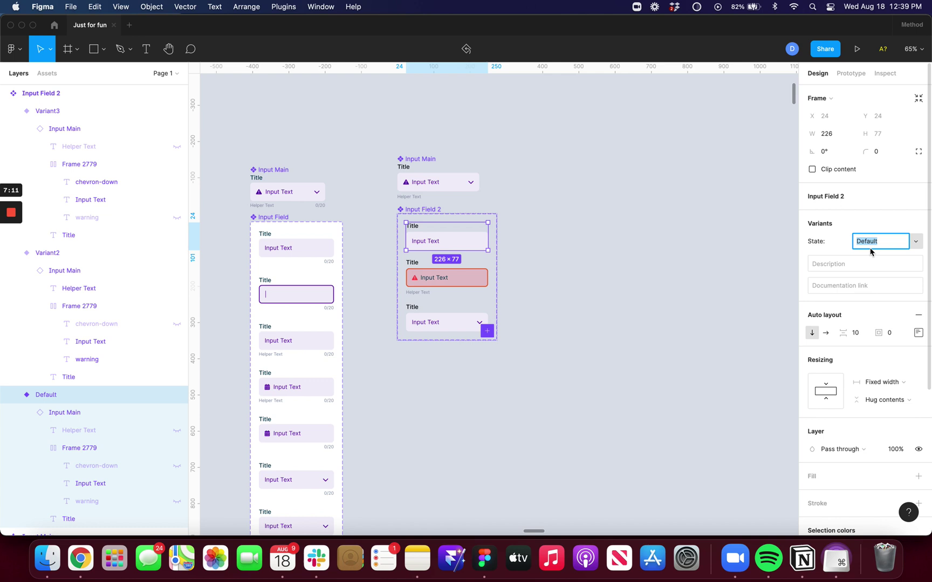
pyautogui.write('Def')
pyautogui.press('BackSpace')
pyautogui.press('BackSpace')
pyautogui.press('BackSpace')
pyautogui.press('BackSpace')
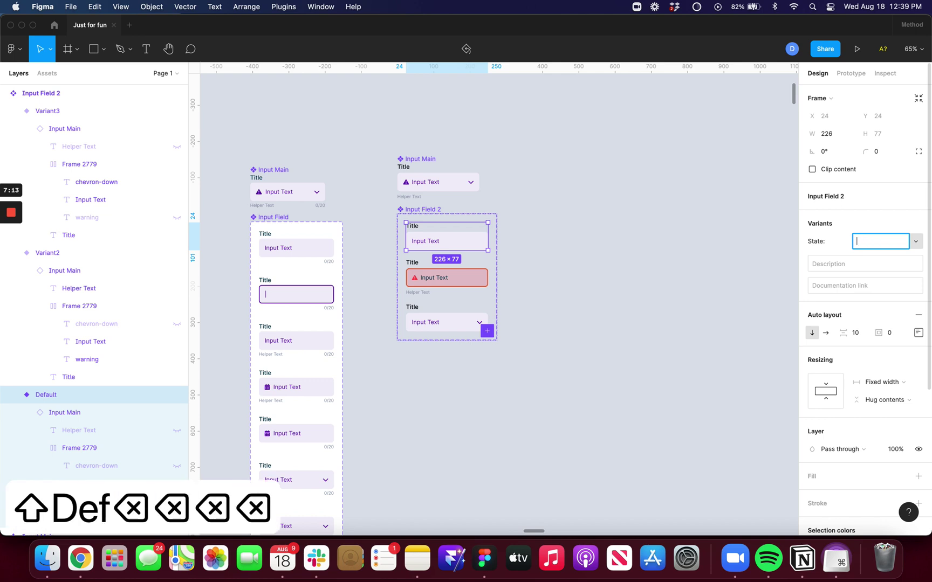
pyautogui.write('Initial')
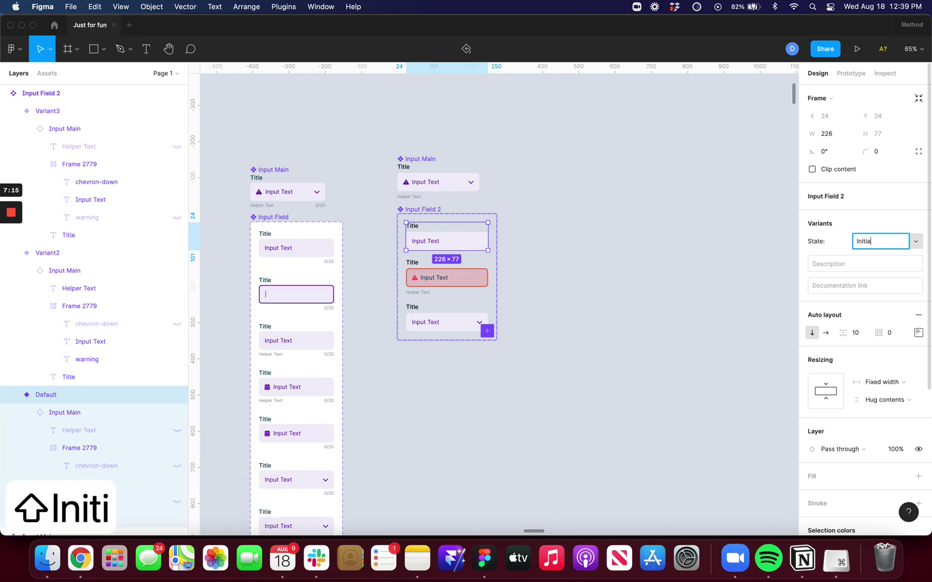
pyautogui.press('Return')
pyautogui.click(466, 278)
pyautogui.click(876, 242)
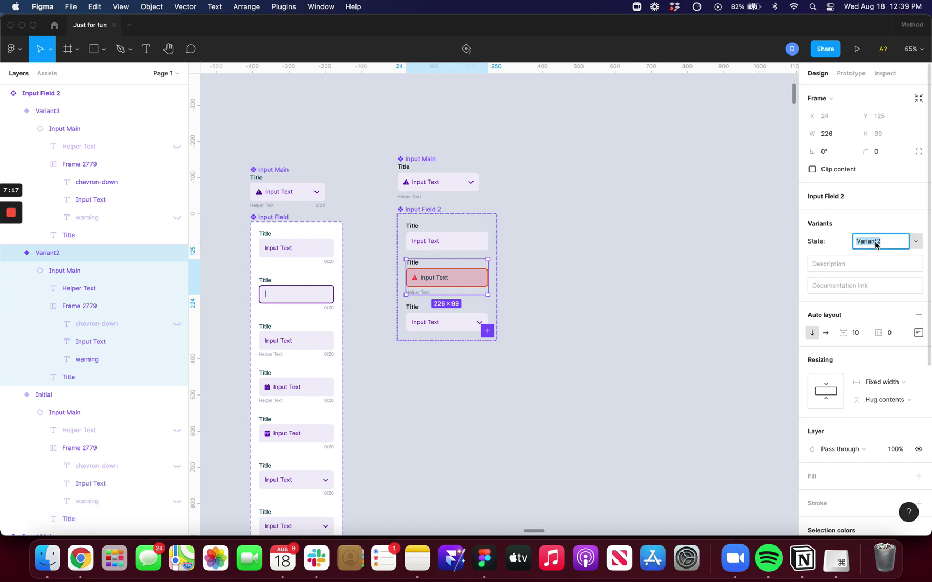
pyautogui.write('Error')
pyautogui.press('Return')
pyautogui.click(442, 323)
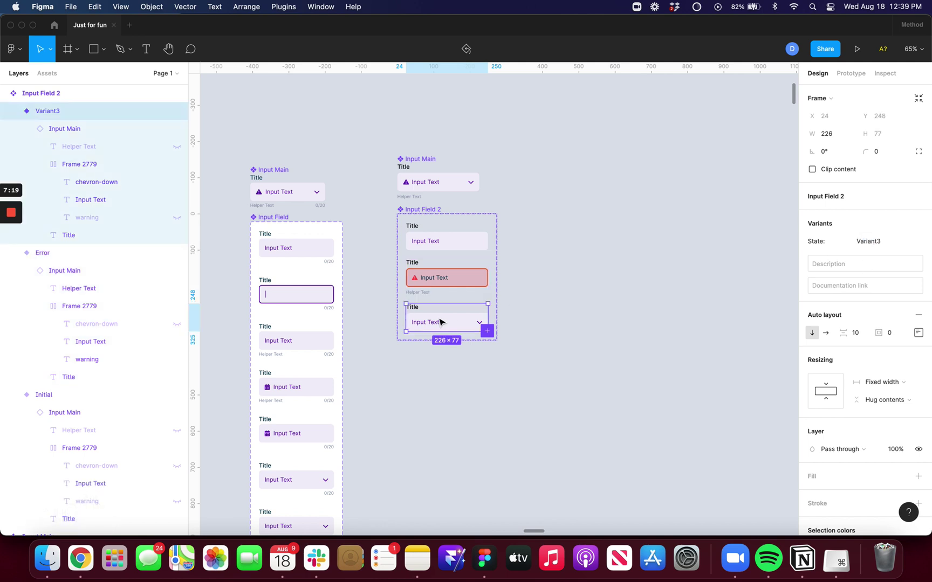
pyautogui.click(881, 243)
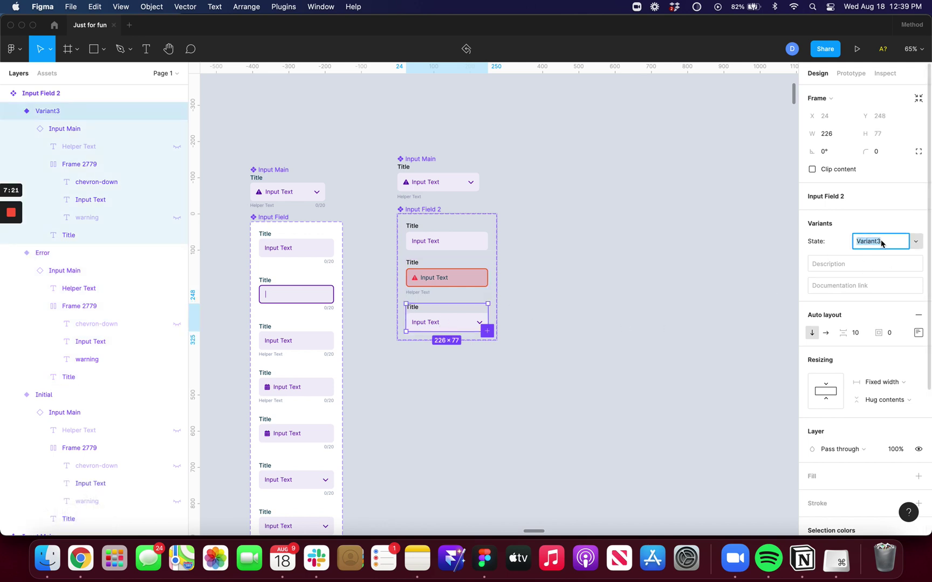
pyautogui.write('Initial')
pyautogui.press('Return')
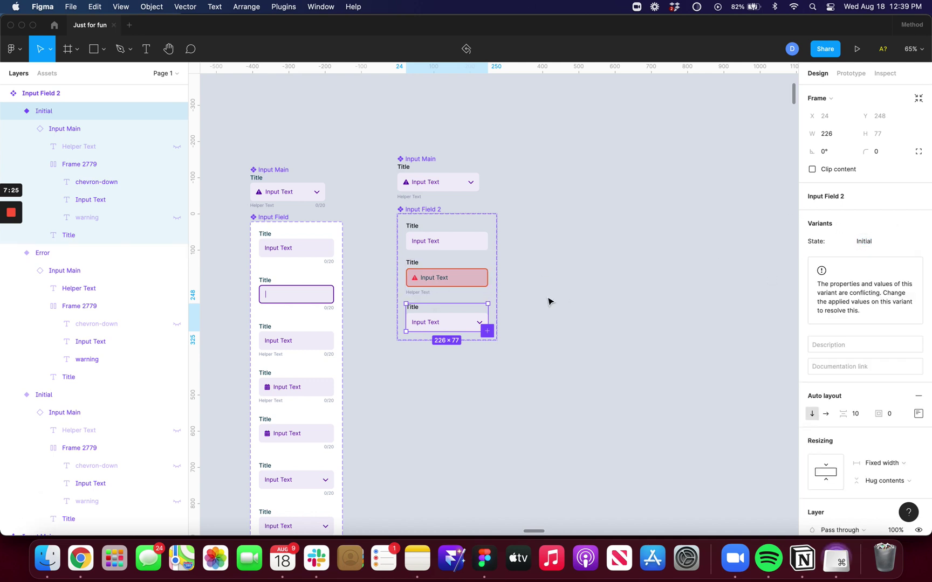
# Add a Type variant property to the Input Field 2 set
pyautogui.click(398, 211)
pyautogui.click(918, 270)
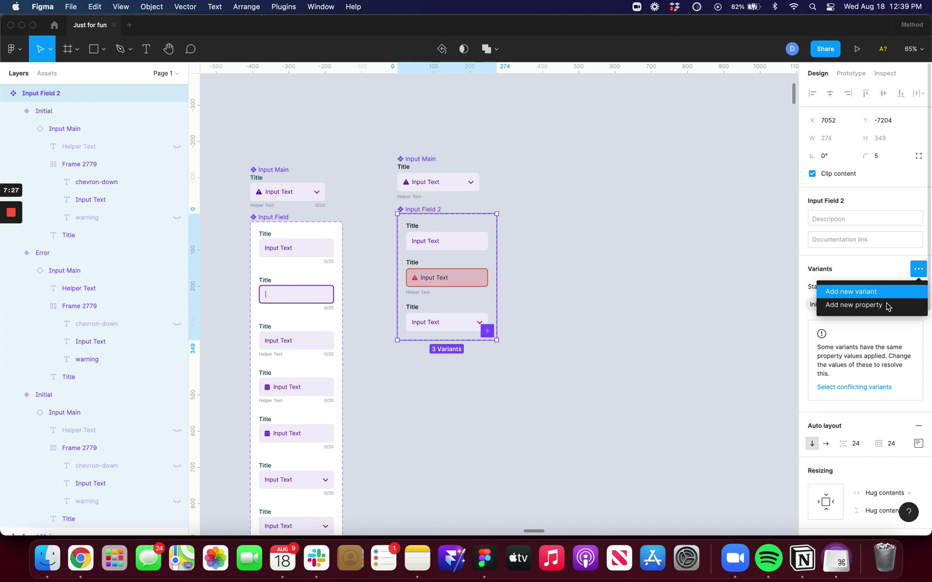
pyautogui.click(881, 306)
pyautogui.write('Type')
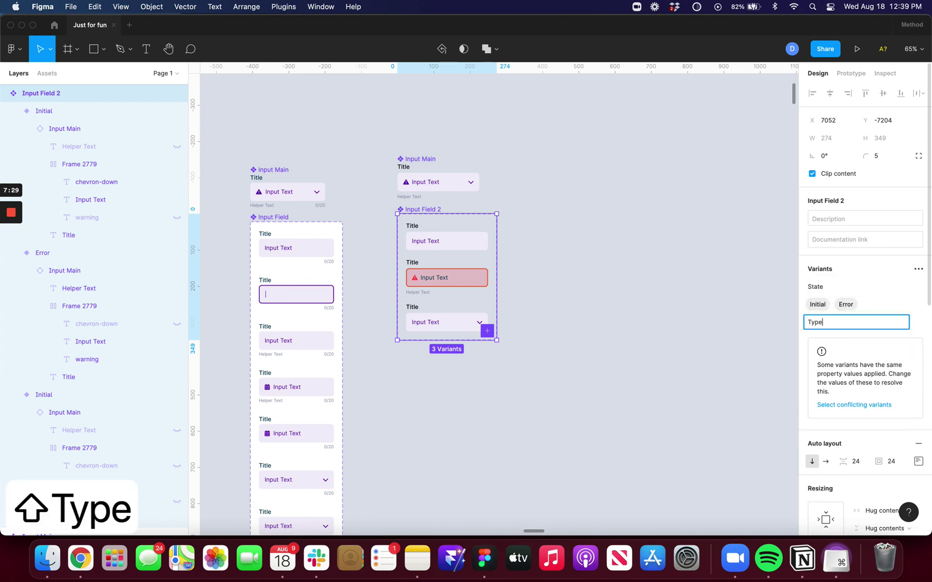
pyautogui.press('Return')
# Set the bottom dropdown variant's Type to Dropdown
pyautogui.click(455, 265)
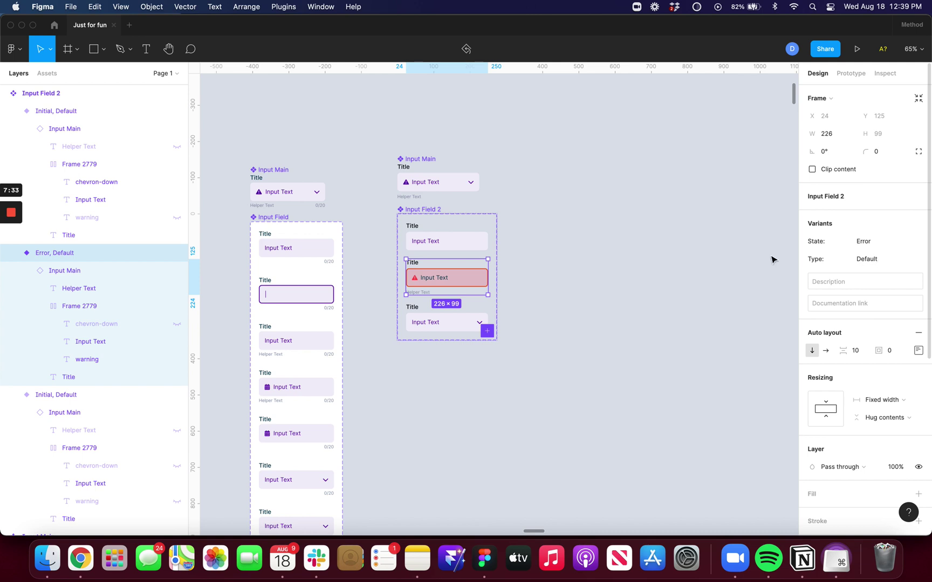
pyautogui.click(431, 243)
pyautogui.click(434, 316)
pyautogui.click(886, 258)
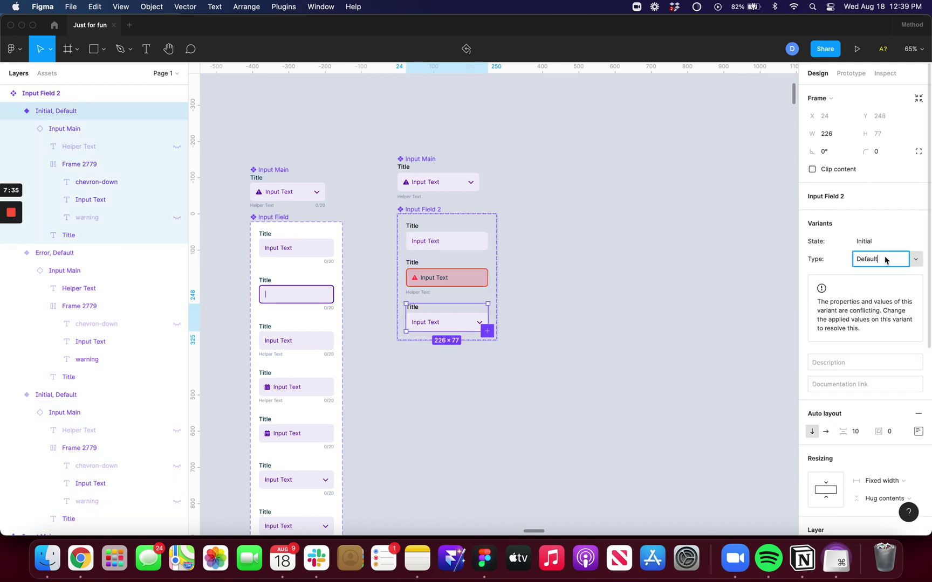
pyautogui.write('Dropdown')
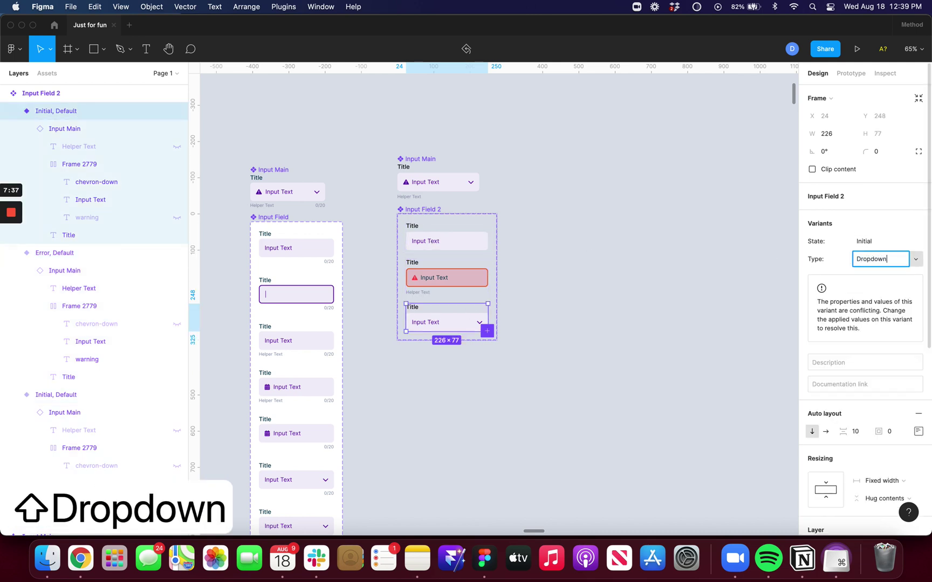
pyautogui.press('Return')
# Drag a dropdown-field instance out to the right and select its title text for renaming to Date
pyautogui.click(555, 325)
pyautogui.keyDown('alt'); pyautogui.moveTo(462, 333); pyautogui.dragTo(599, 312); pyautogui.keyUp('alt')
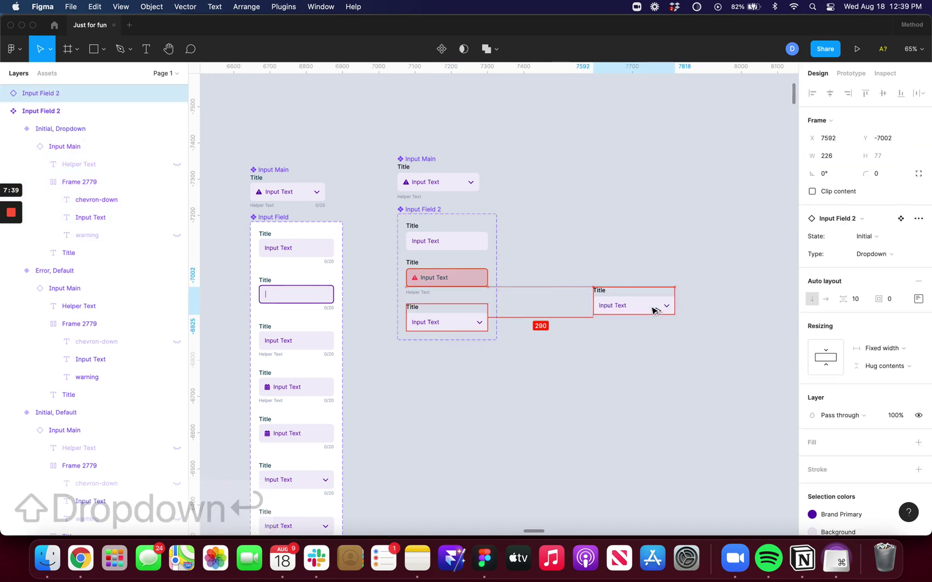
pyautogui.scroll(5, 599, 313)
pyautogui.press('t')
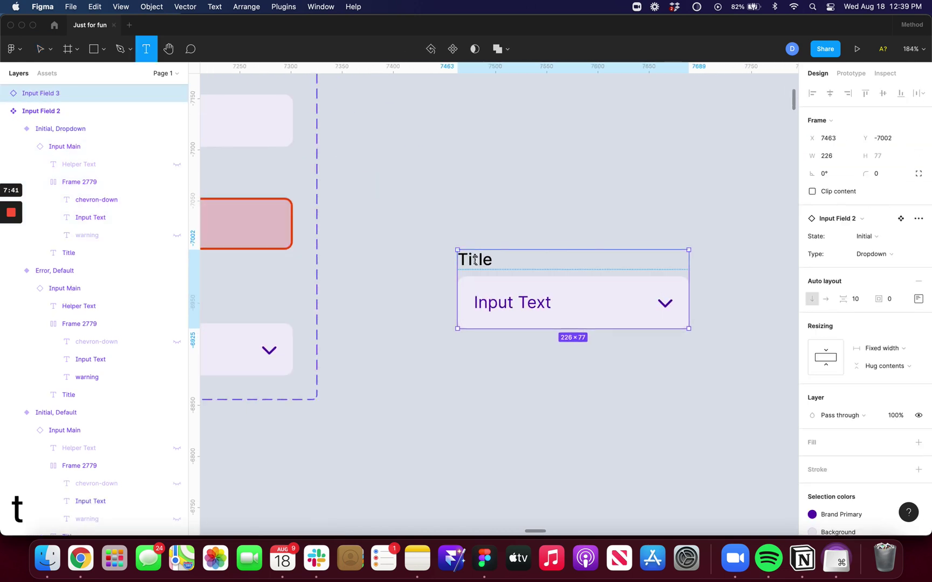
pyautogui.click(477, 264)
pyautogui.write('fajsdfsk')
pyautogui.press('super+a')
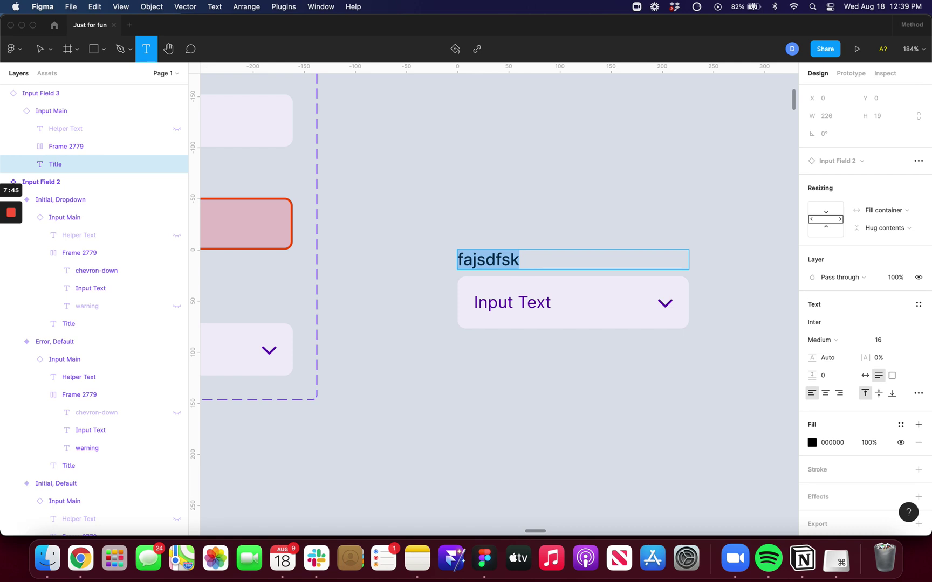
pyautogui.write('Date')
# Replace the Date instance's 'Input Text' placeholder with 1/23/2021
pyautogui.press('Escape')
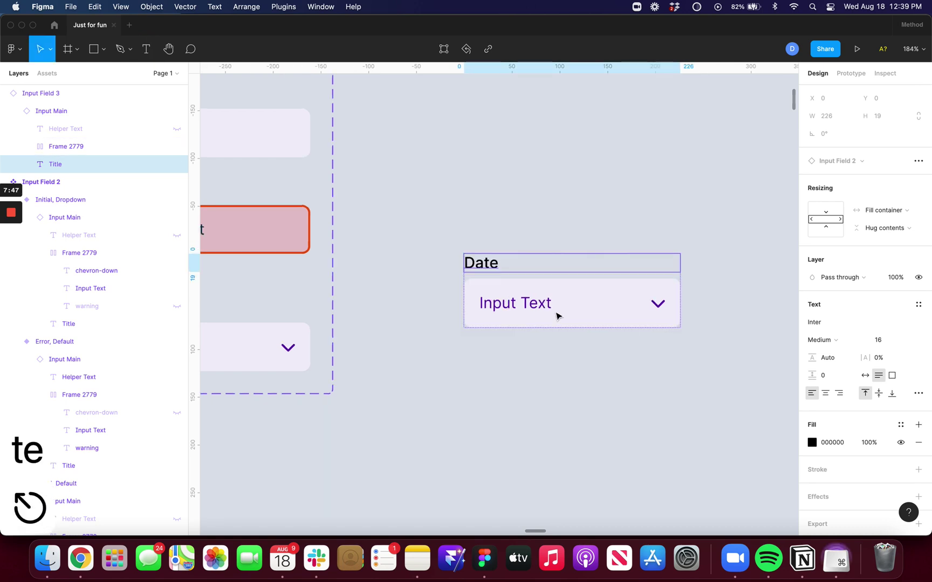
pyautogui.scroll(-5, 558, 316)
pyautogui.scroll(3, 559, 313)
pyautogui.scroll(2, 539, 306)
pyautogui.click(525, 306)
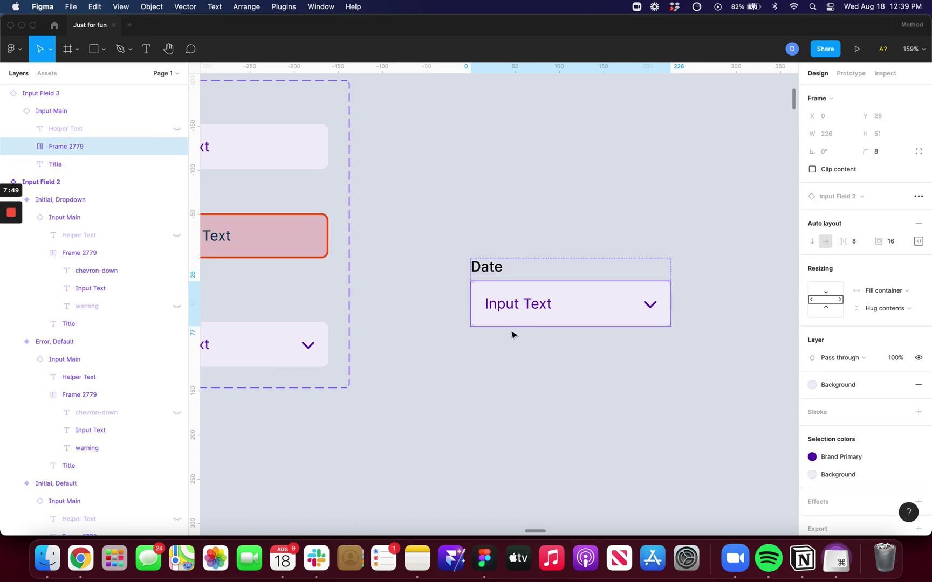
pyautogui.hotkey('shift', 'Return')
pyautogui.press('t')
pyautogui.click(506, 304)
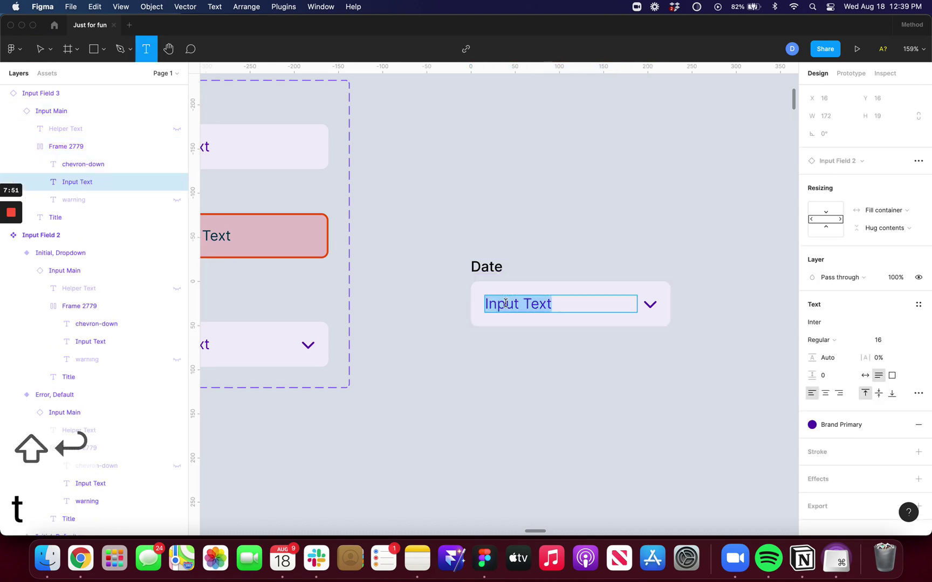
pyautogui.write('1/23/')
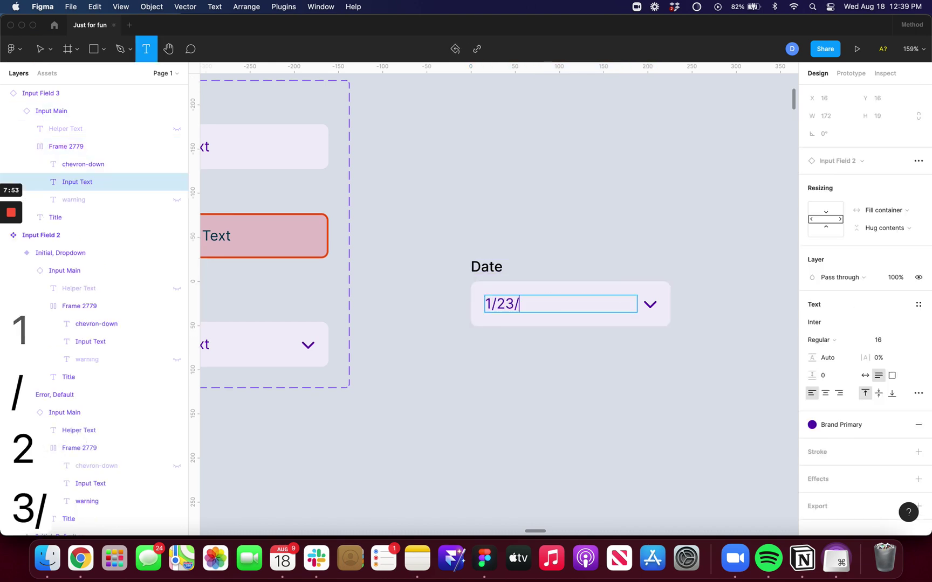
pyautogui.write('2021')
pyautogui.press('Escape')
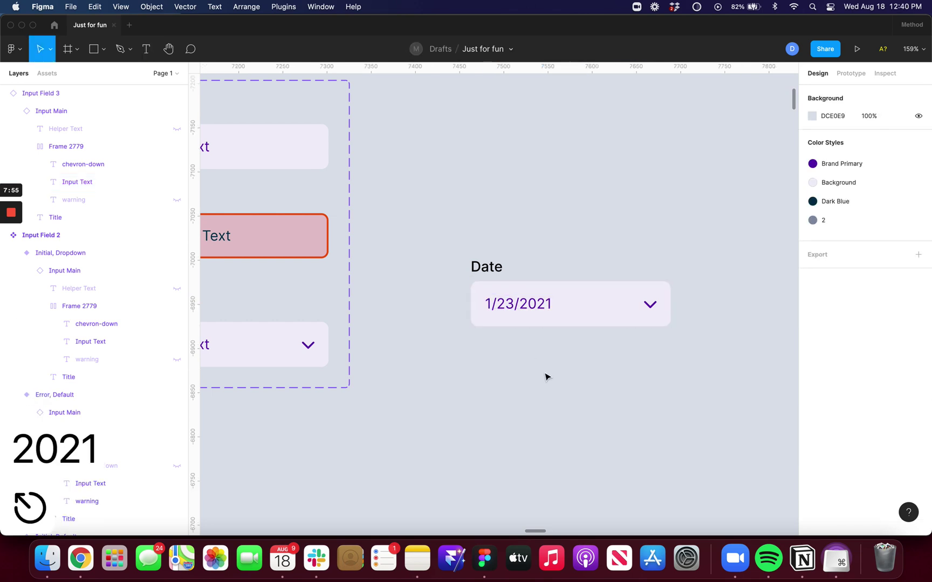
pyautogui.scroll(-5, 545, 376)
pyautogui.click(544, 338)
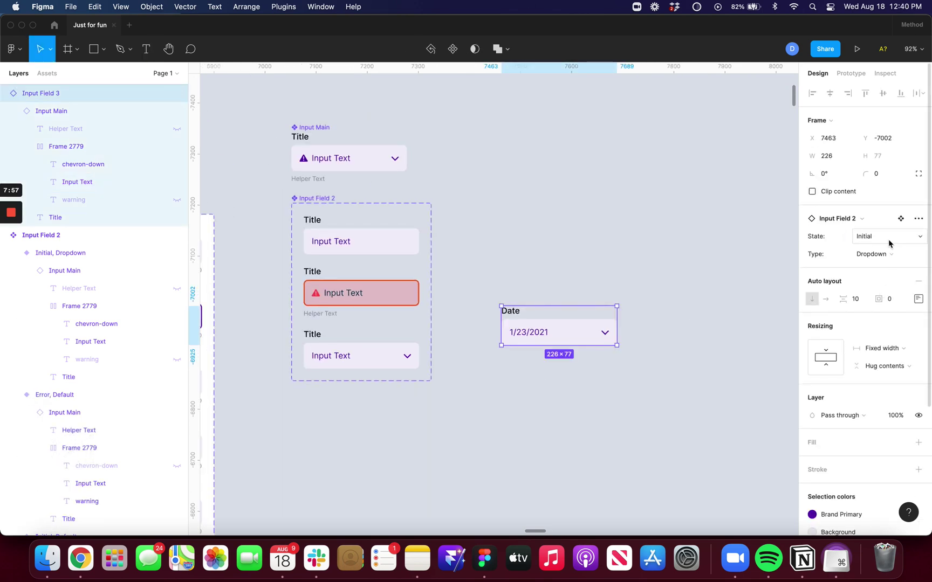
# Preview the Date instance in Error, return it to Initial, and leave Type as Default
pyautogui.click(889, 239)
pyautogui.click(873, 240)
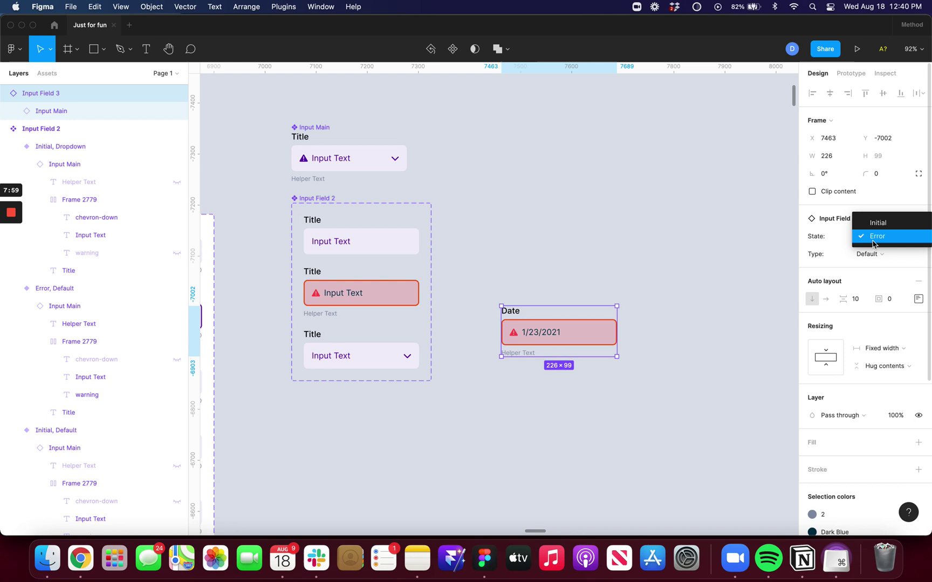
pyautogui.click(878, 230)
pyautogui.click(870, 254)
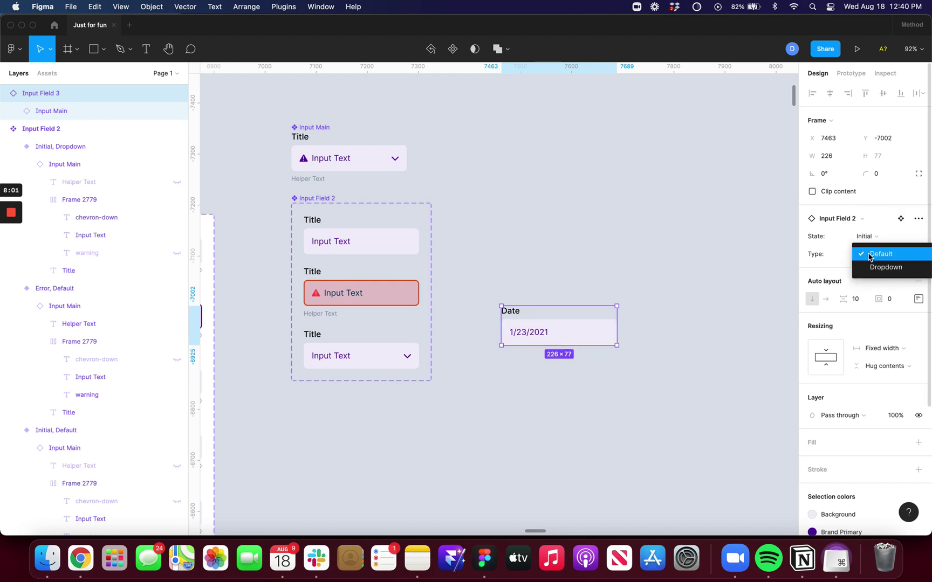
pyautogui.click(870, 267)
pyautogui.click(868, 253)
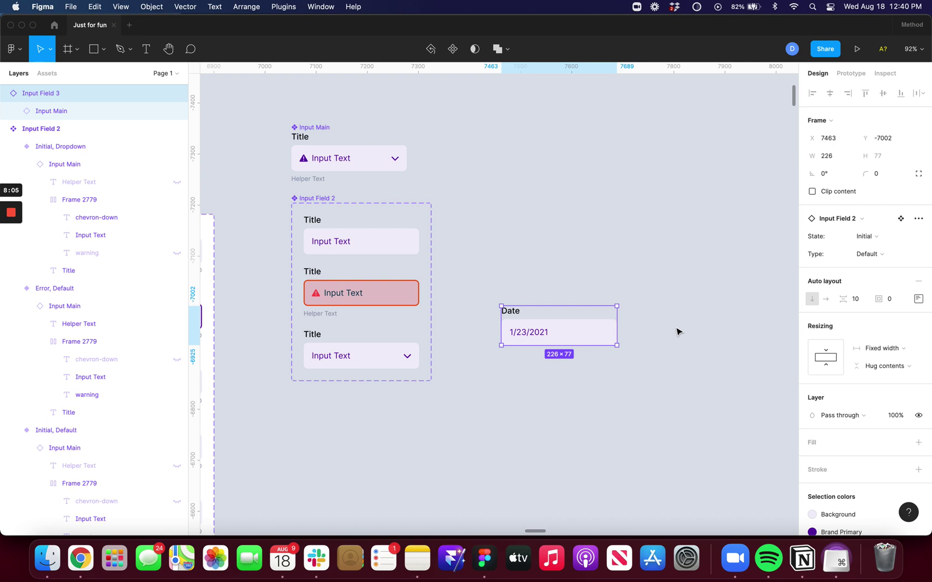
# Add an Icon Right variant property to the Input Field 2 set
pyautogui.click(331, 201)
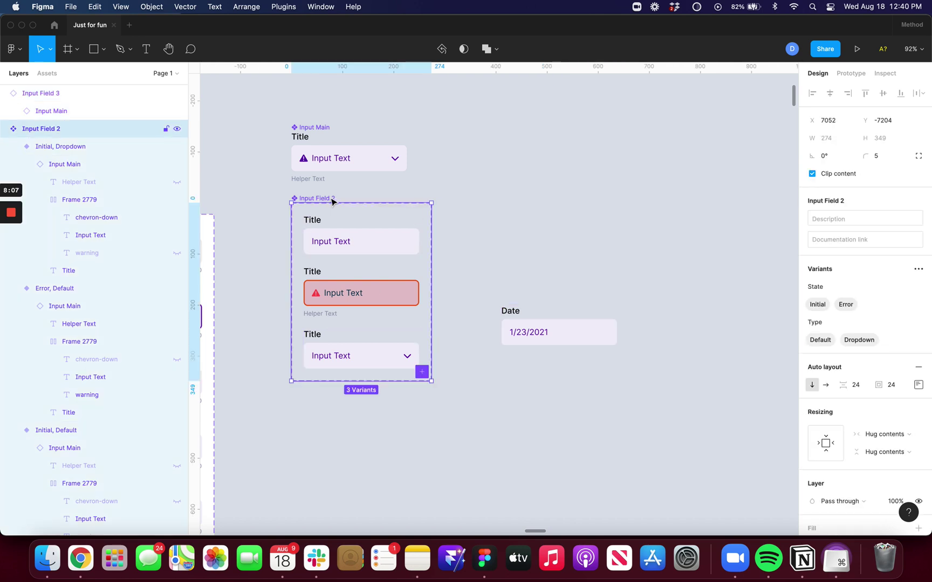
pyautogui.doubleClick(822, 325)
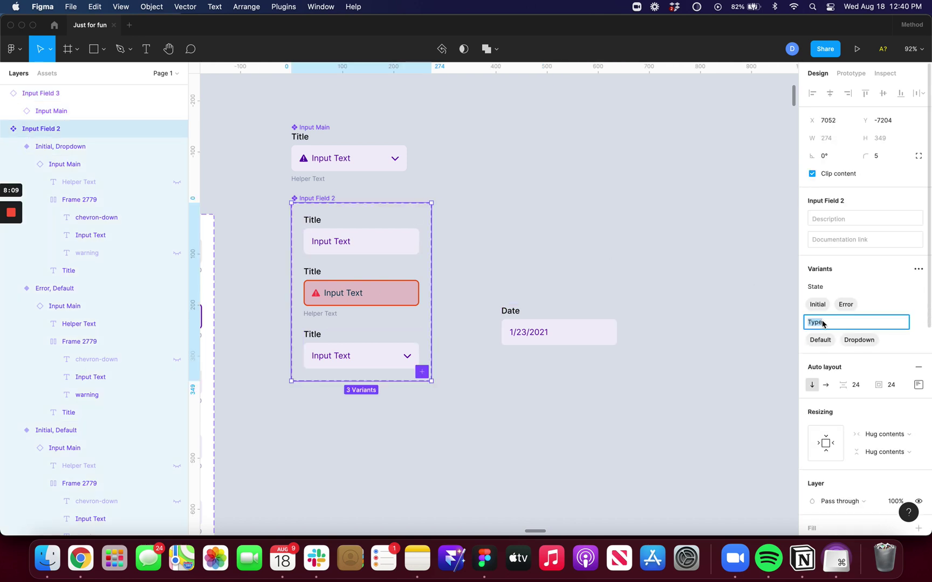
pyautogui.click(919, 269)
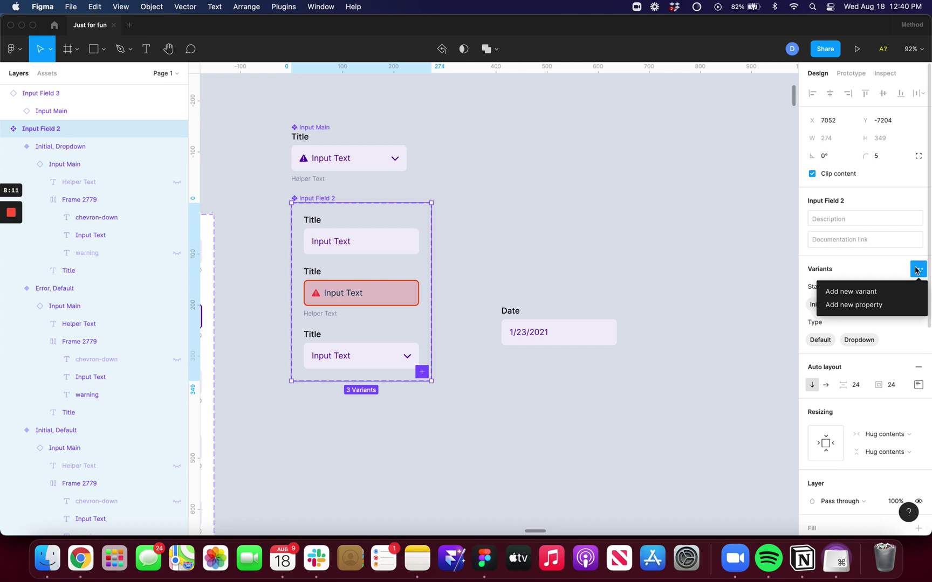
pyautogui.click(889, 305)
pyautogui.write('Icon ')
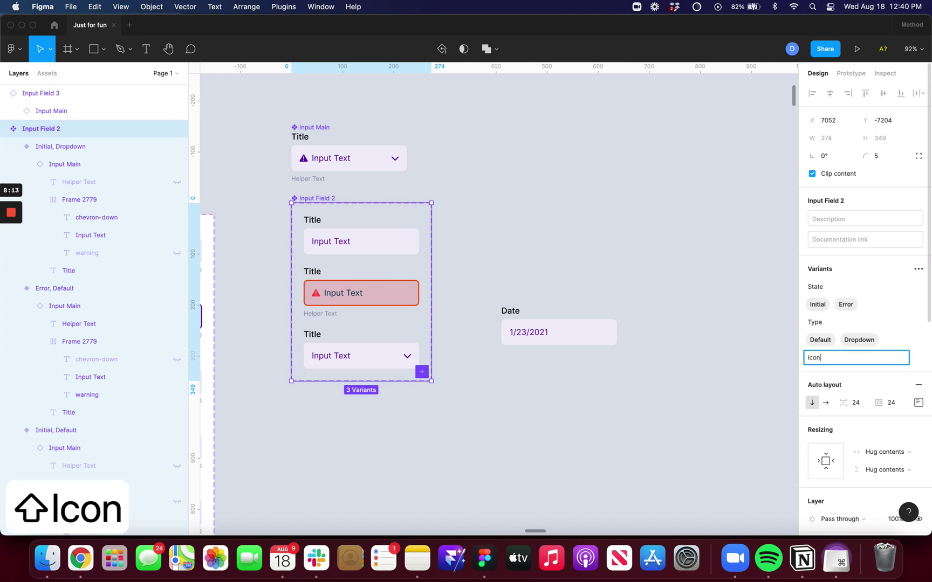
pyautogui.write('Right')
pyautogui.press('Return')
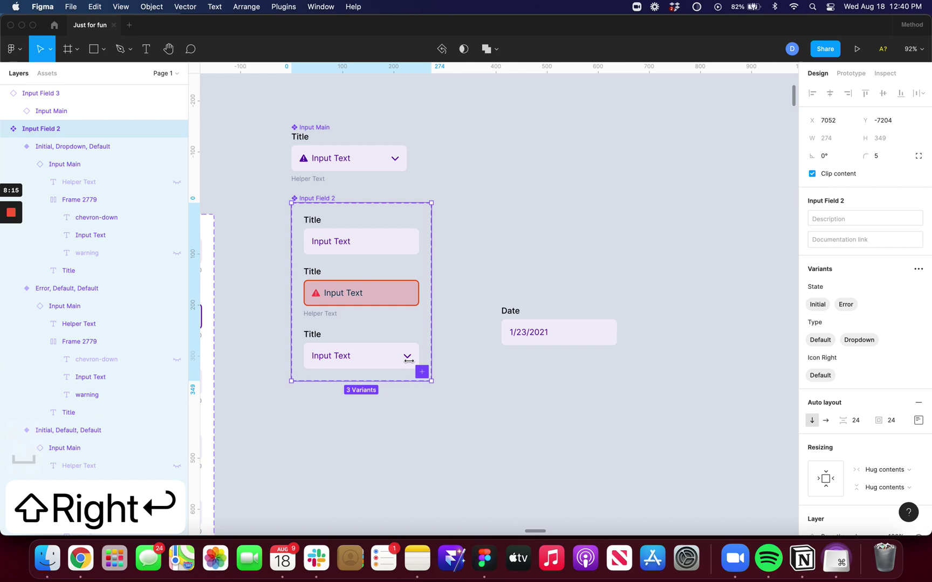
# Set Icon Right to Yes on the dropdown variant and No on the Initial and Error variants
pyautogui.click(365, 357)
pyautogui.click(867, 277)
pyautogui.write('Y')
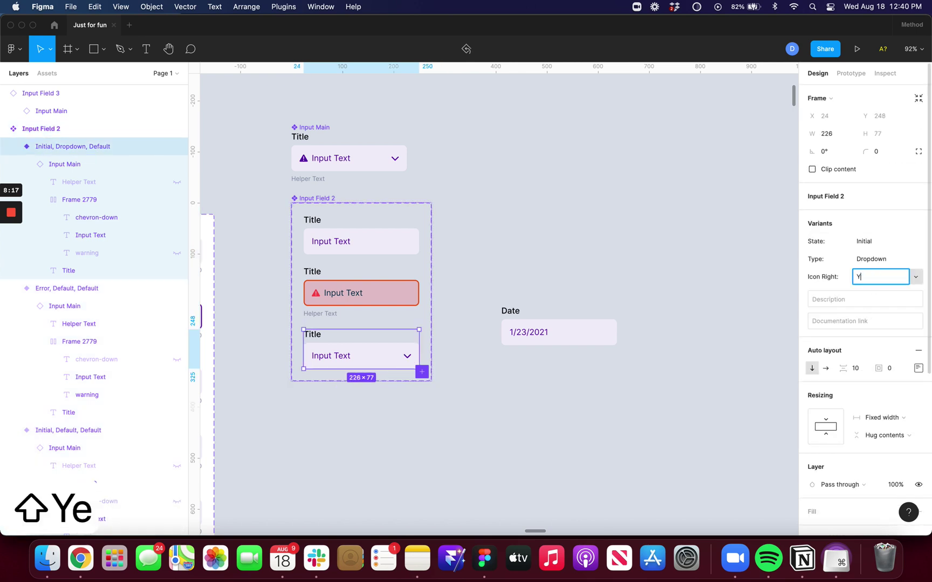
pyautogui.write('es')
pyautogui.press('Return')
pyautogui.click(349, 302)
pyautogui.keyDown('shift'); pyautogui.click(359, 242); pyautogui.keyUp('shift')
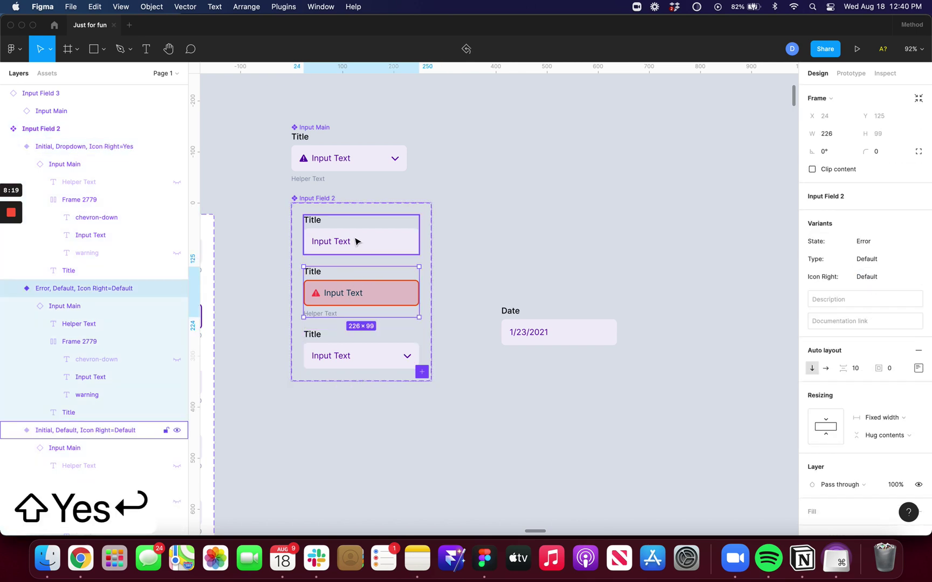
pyautogui.click(866, 277)
pyautogui.write('No')
pyautogui.press('Return')
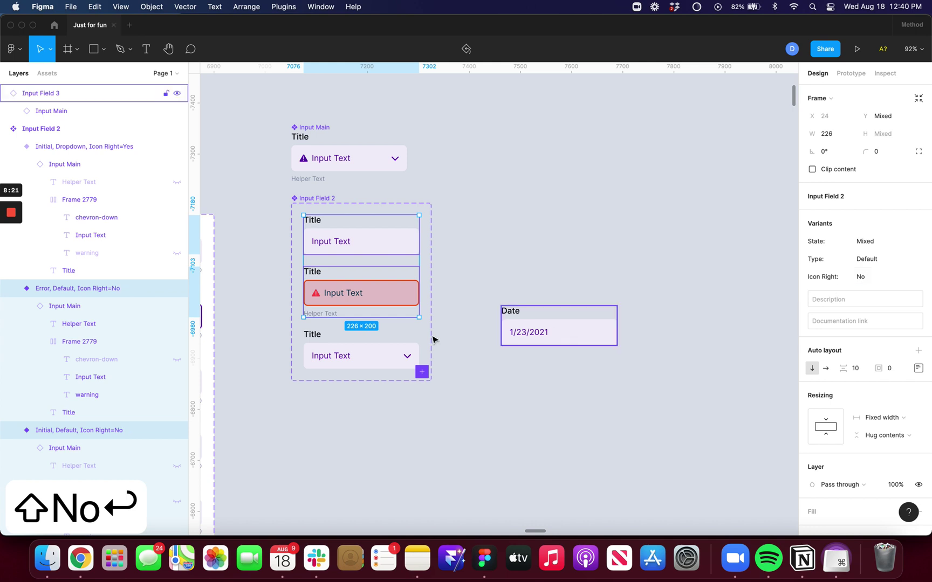
pyautogui.click(345, 357)
# Turn on Icon Right for the copied Date instance and change its chevron glyph to 'eye'
pyautogui.click(581, 332)
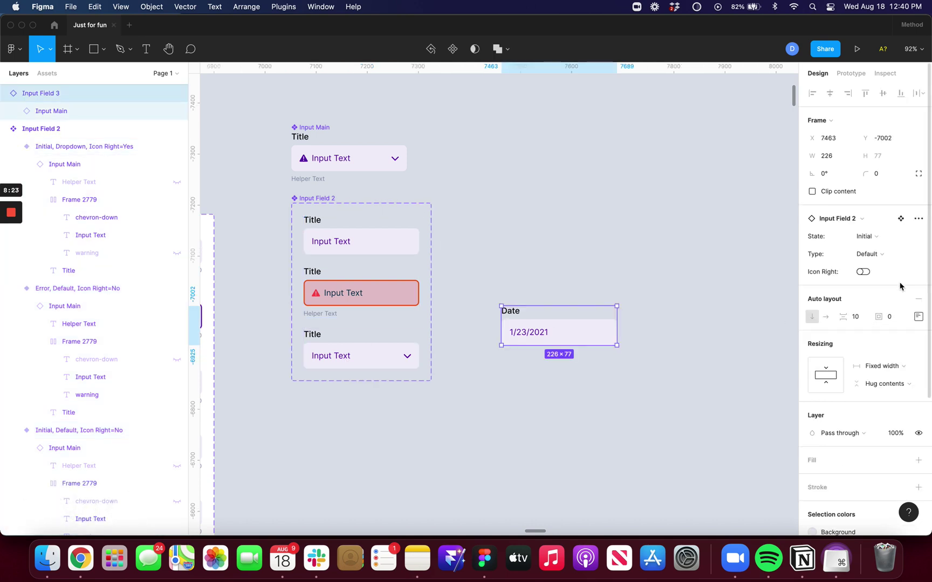
pyautogui.click(863, 271)
pyautogui.scroll(5, 605, 328)
pyautogui.press('t')
pyautogui.doubleClick(609, 344)
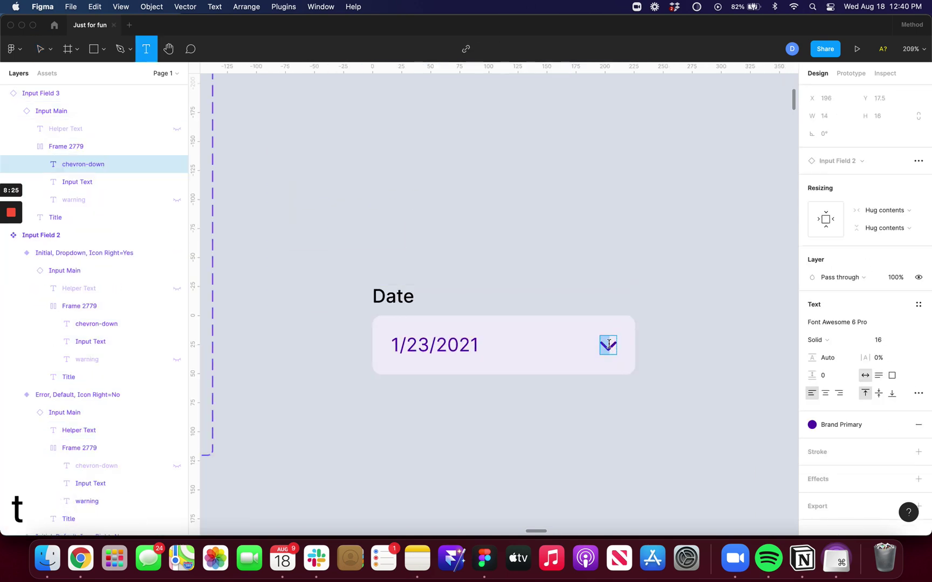
pyautogui.press('super+a')
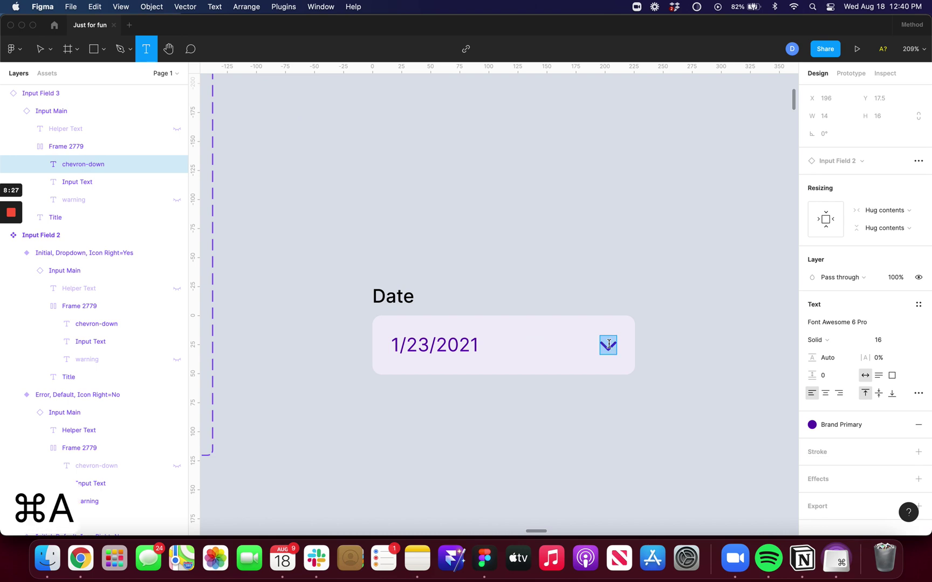
pyautogui.write('eyeb')
pyautogui.press('BackSpace')
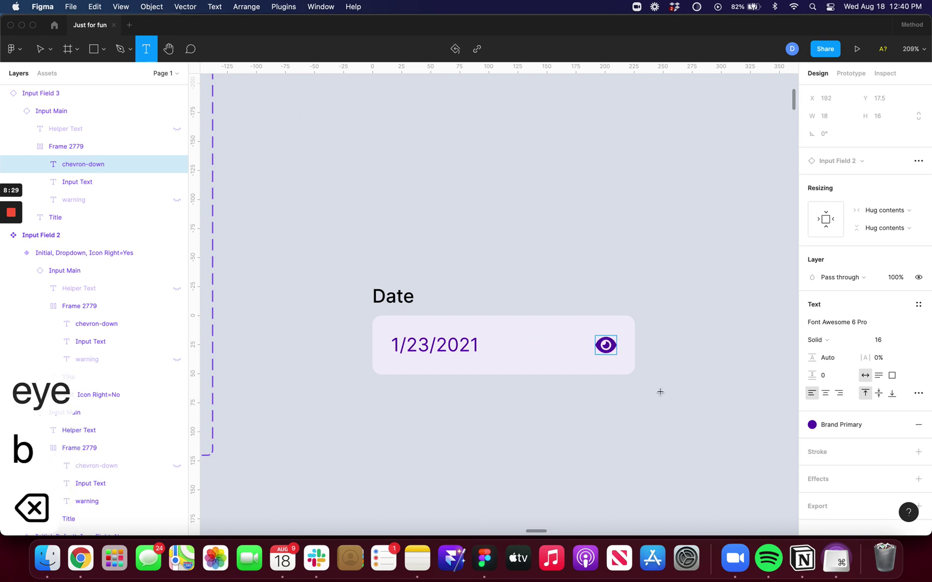
pyautogui.press('Escape')
# Retitle the field 'Password' and replace the date with eight masked dots
pyautogui.press('t')
pyautogui.doubleClick(375, 295)
pyautogui.write('P')
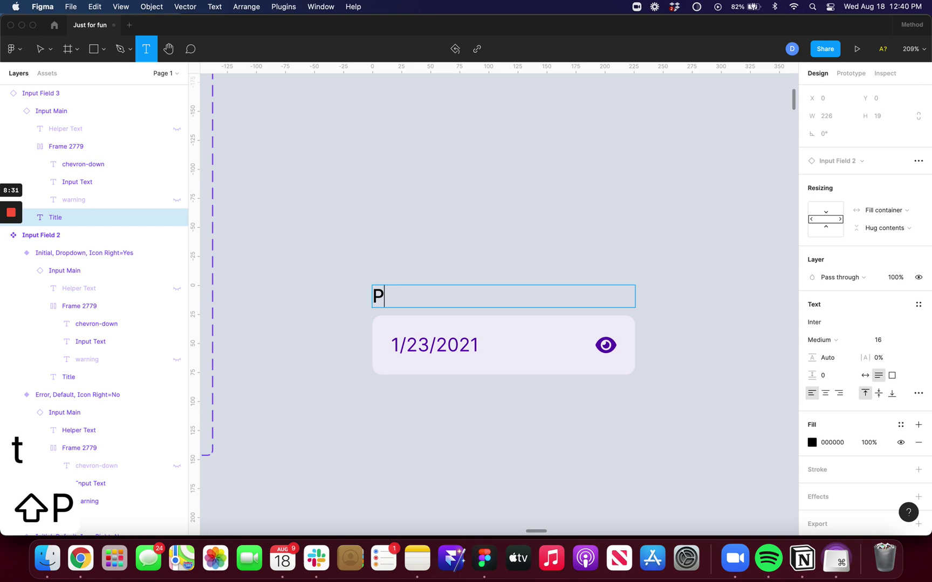
pyautogui.write('assword')
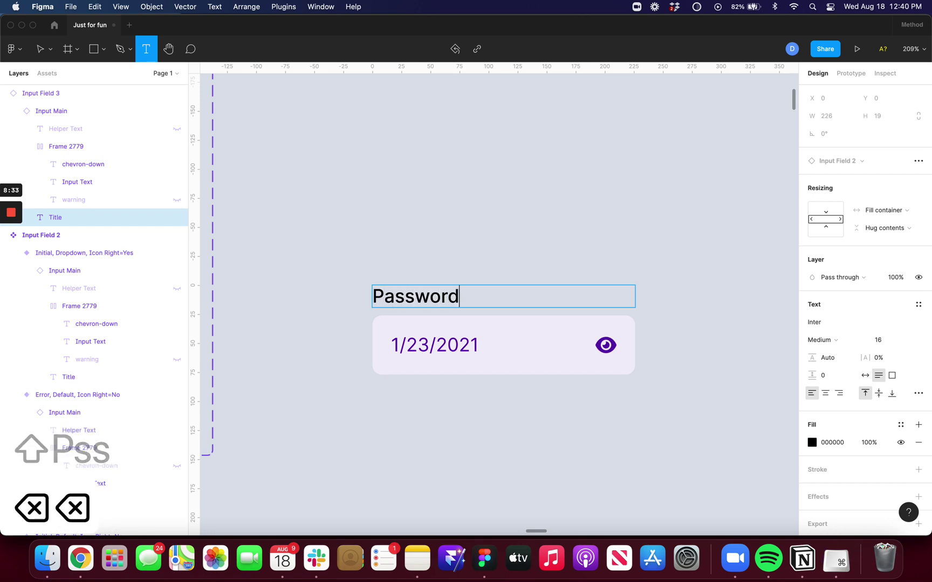
pyautogui.doubleClick(411, 343)
pyautogui.write('•••')
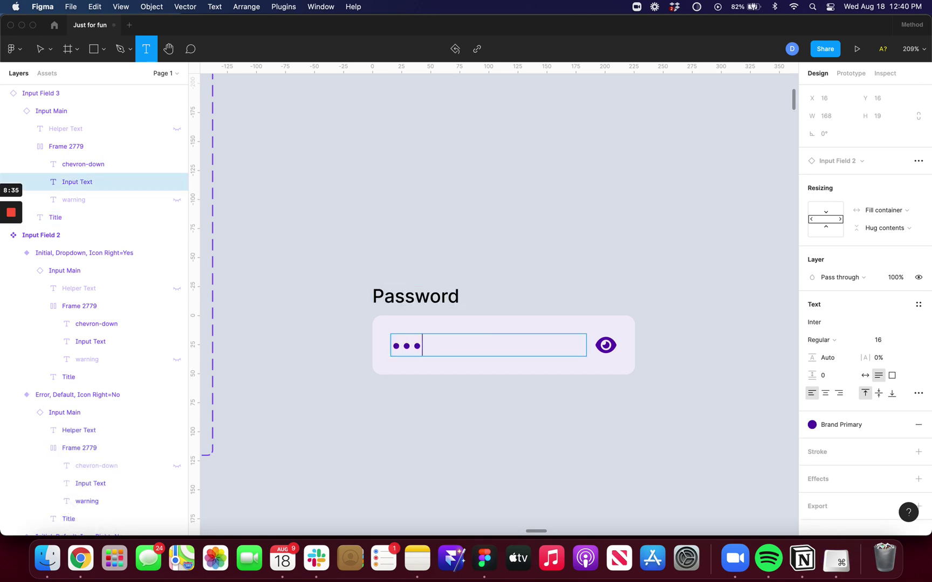
pyautogui.write('•••••')
pyautogui.click(458, 408)
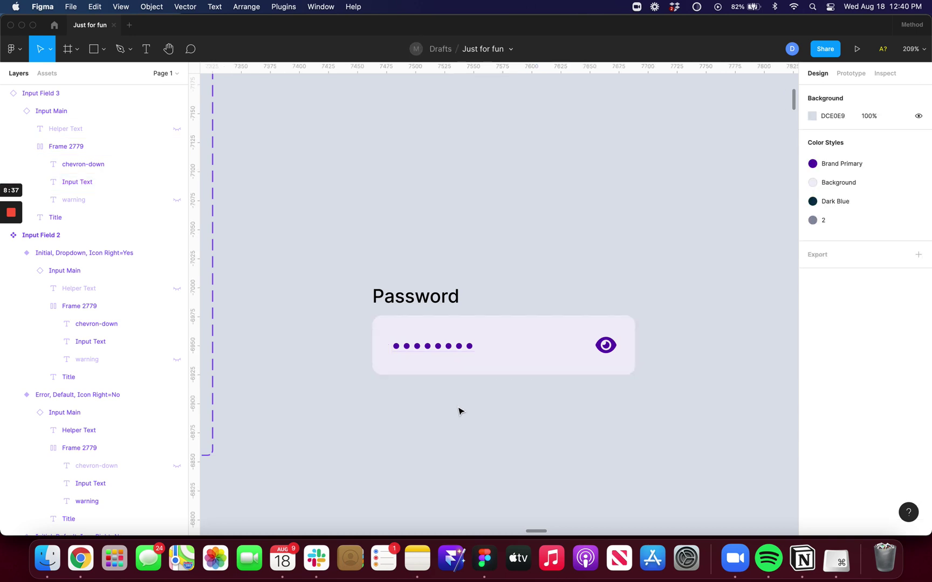
pyautogui.scroll(-5, 458, 409)
pyautogui.scroll(-2, 459, 412)
pyautogui.scroll(-2, 474, 389)
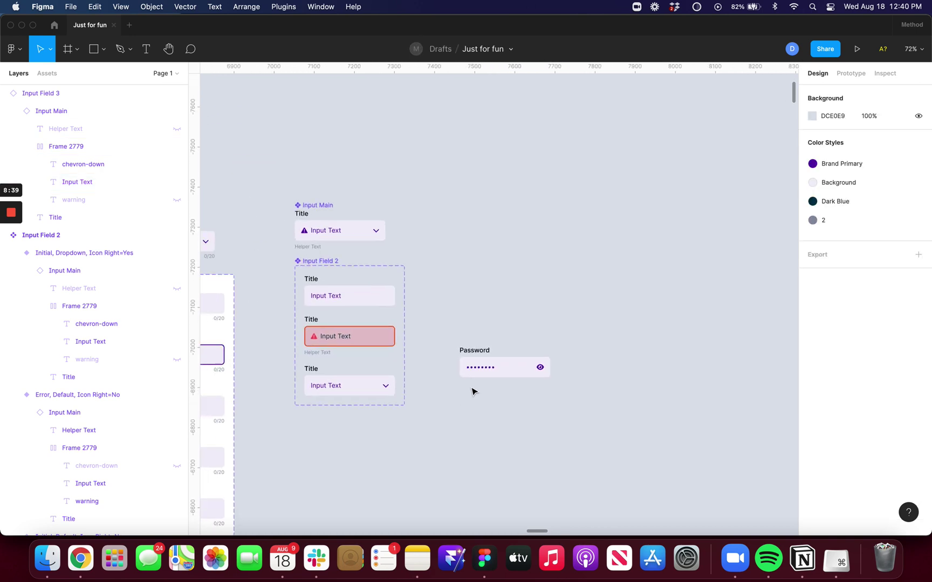
pyautogui.click(501, 363)
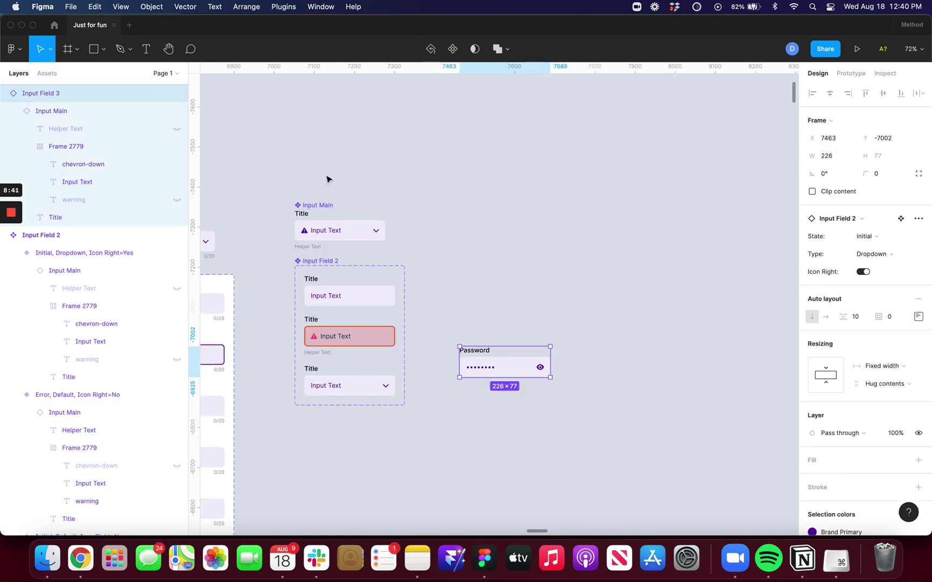
pyautogui.hscroll(-2, 370, 297)
pyautogui.scroll(-2, 370, 295)
pyautogui.hscroll(-2, 370, 299)
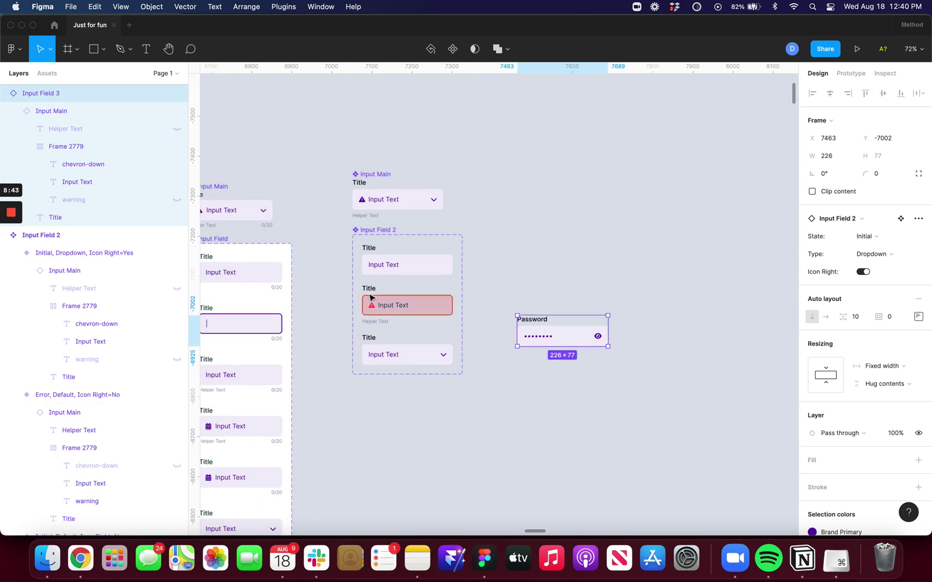
pyautogui.hscroll(-3, 408, 295)
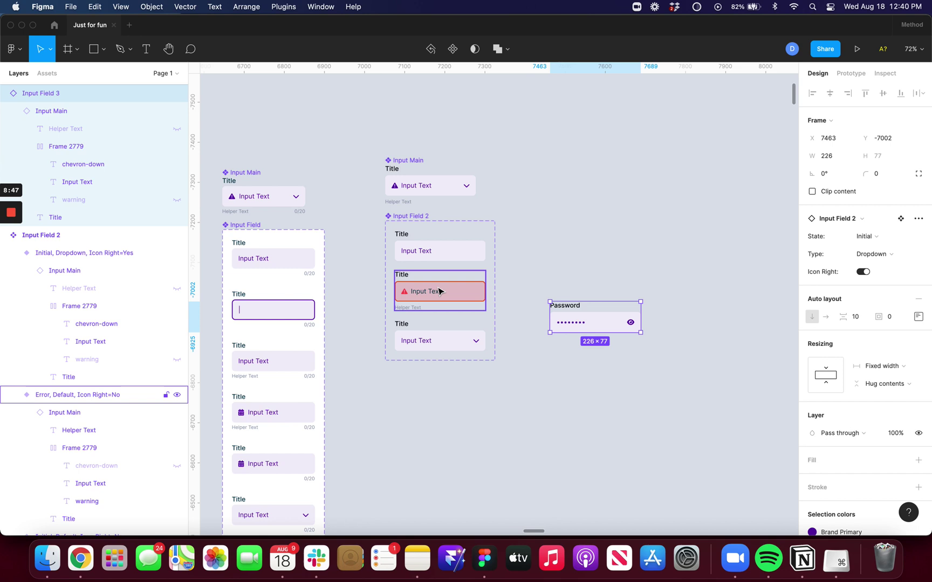
pyautogui.scroll(-1, 441, 355)
pyautogui.hscroll(-1, 442, 354)
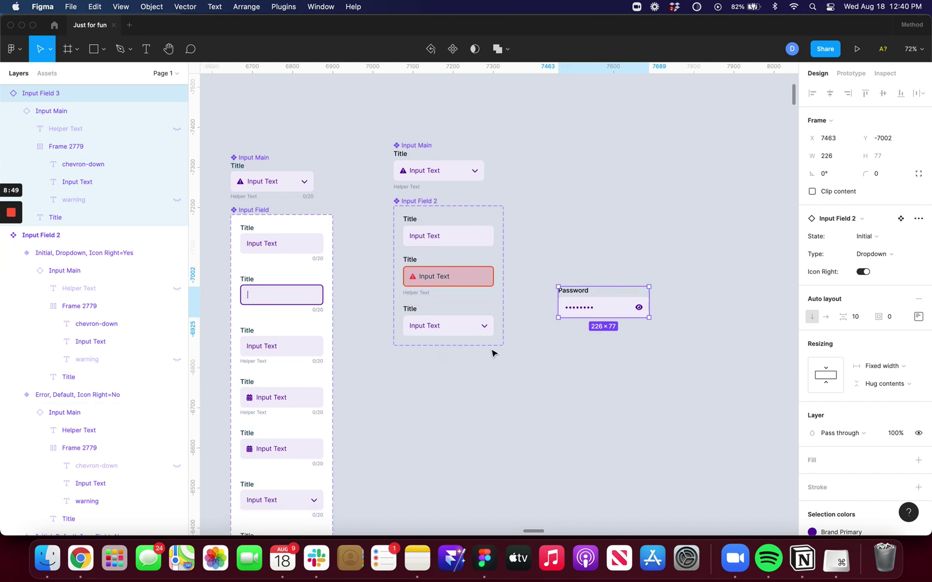
pyautogui.keyDown('ctrl'); pyautogui.scroll(1, 492, 354); pyautogui.keyUp('ctrl')
pyautogui.keyDown('ctrl'); pyautogui.scroll(2, 493, 353); pyautogui.keyUp('ctrl')
pyautogui.keyDown('ctrl'); pyautogui.scroll(1, 488, 312); pyautogui.keyUp('ctrl')
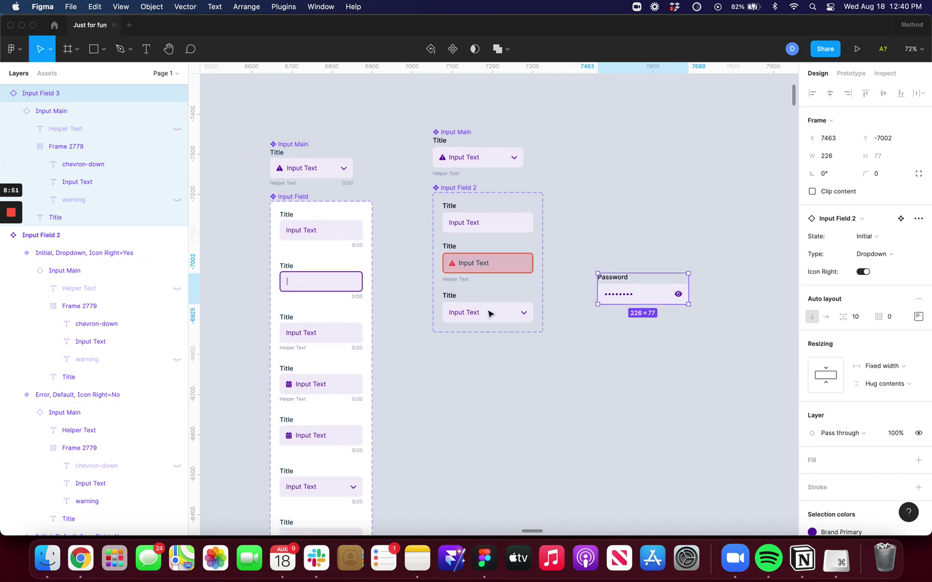
pyautogui.keyDown('ctrl'); pyautogui.scroll(2, 489, 312); pyautogui.keyUp('ctrl')
pyautogui.scroll(-3, 489, 311)
pyautogui.keyDown('ctrl'); pyautogui.scroll(-2, 488, 312); pyautogui.keyUp('ctrl')
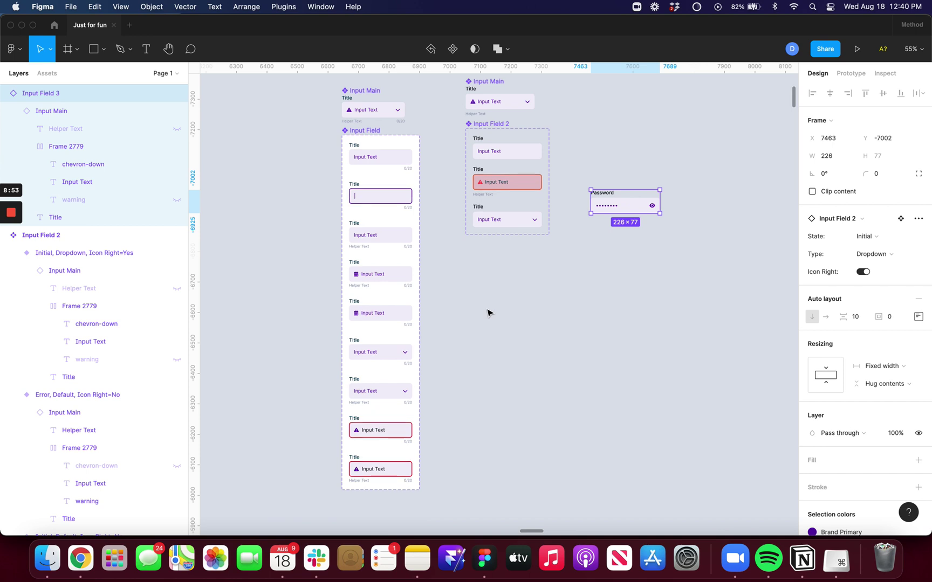
pyautogui.scroll(2, 487, 313)
pyautogui.hscroll(1, 489, 312)
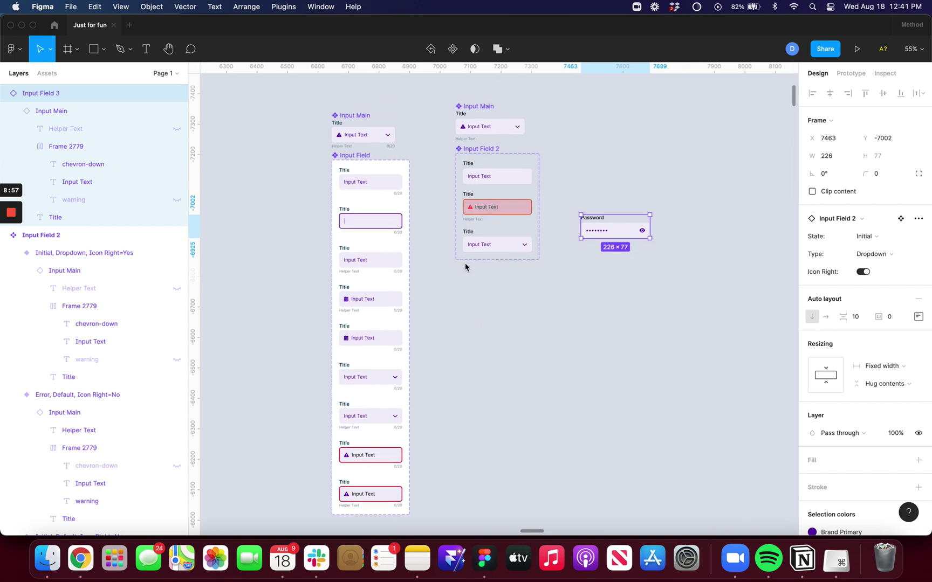
pyautogui.keyDown('ctrl'); pyautogui.scroll(5, 398, 236); pyautogui.keyUp('ctrl')
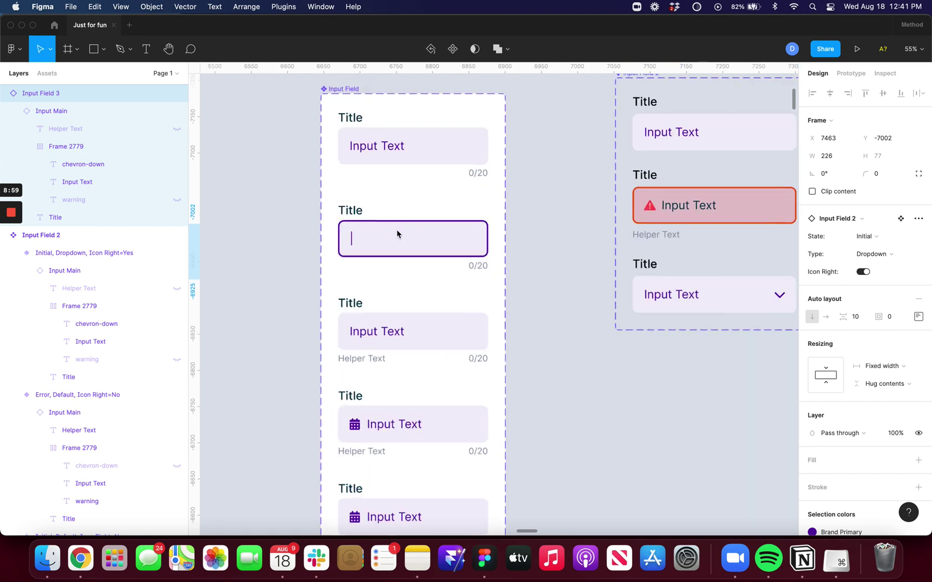
pyautogui.keyDown('ctrl'); pyautogui.scroll(1, 398, 235); pyautogui.keyUp('ctrl')
pyautogui.scroll(1, 422, 186)
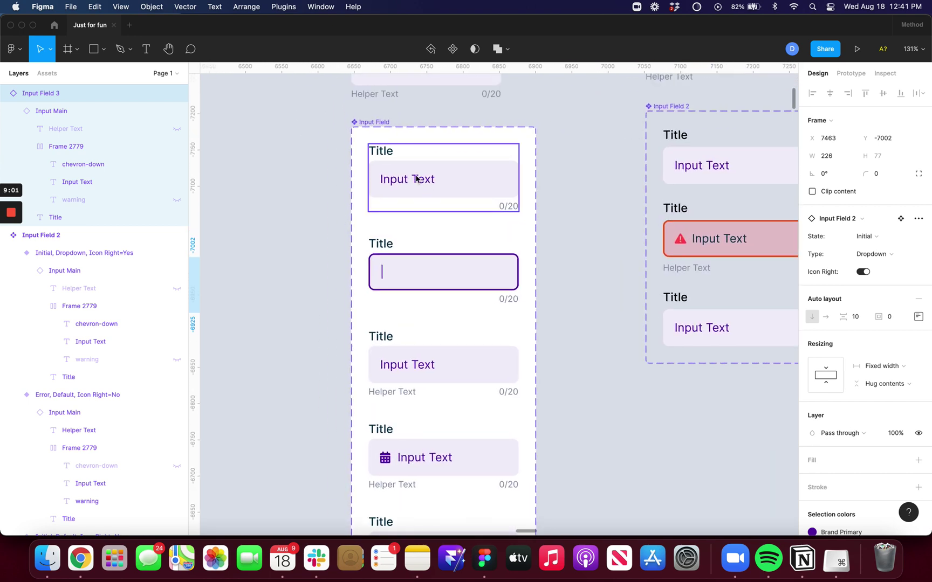
pyautogui.scroll(-1, 412, 258)
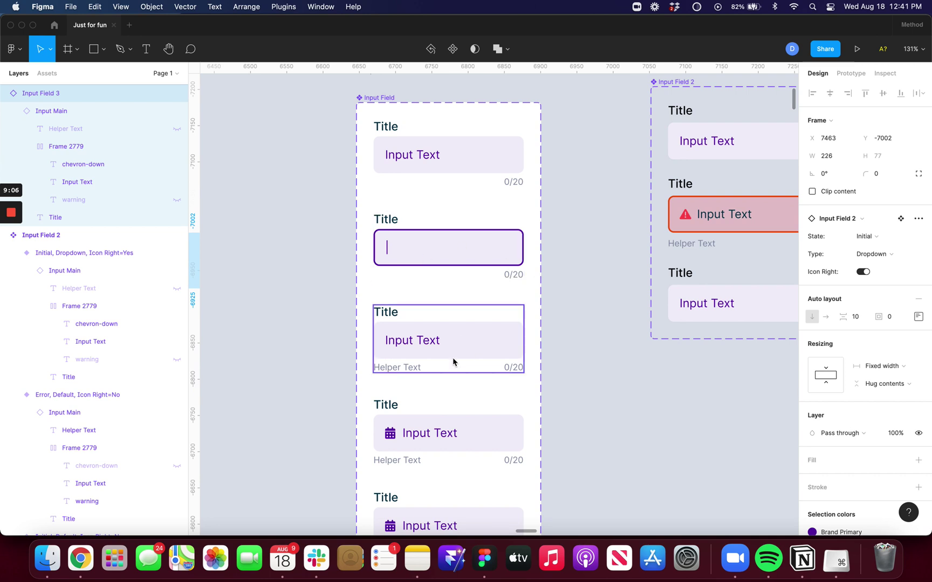
pyautogui.scroll(-3, 452, 363)
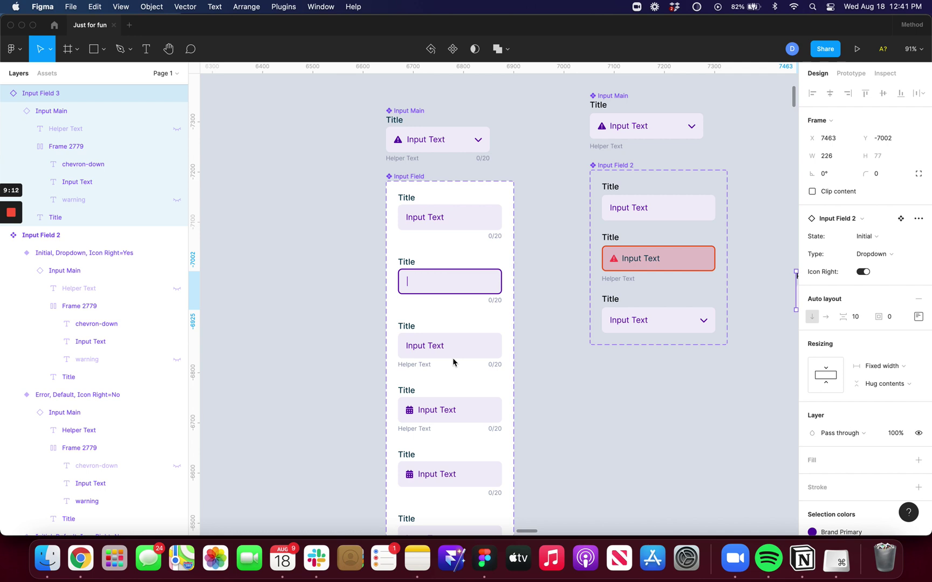
pyautogui.scroll(2, 460, 283)
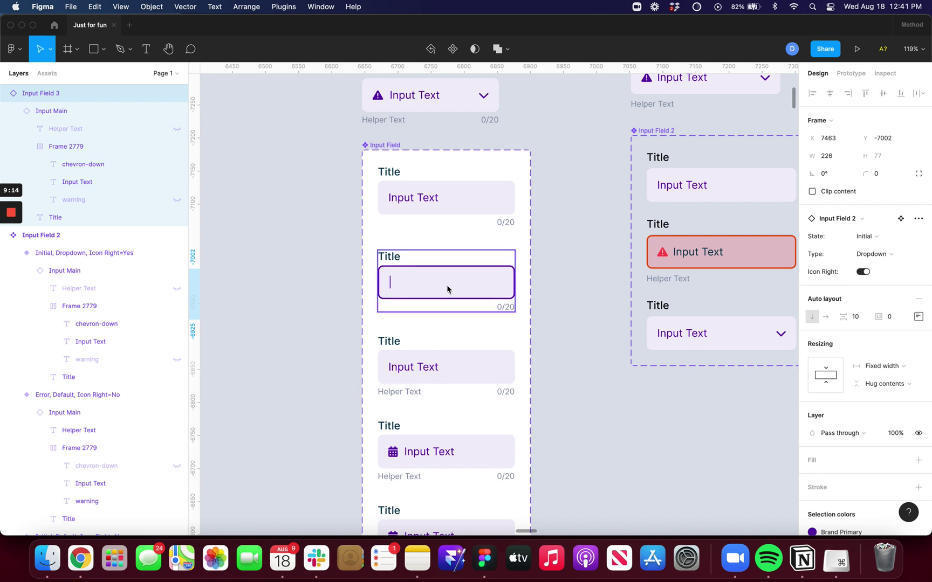
pyautogui.click(446, 284)
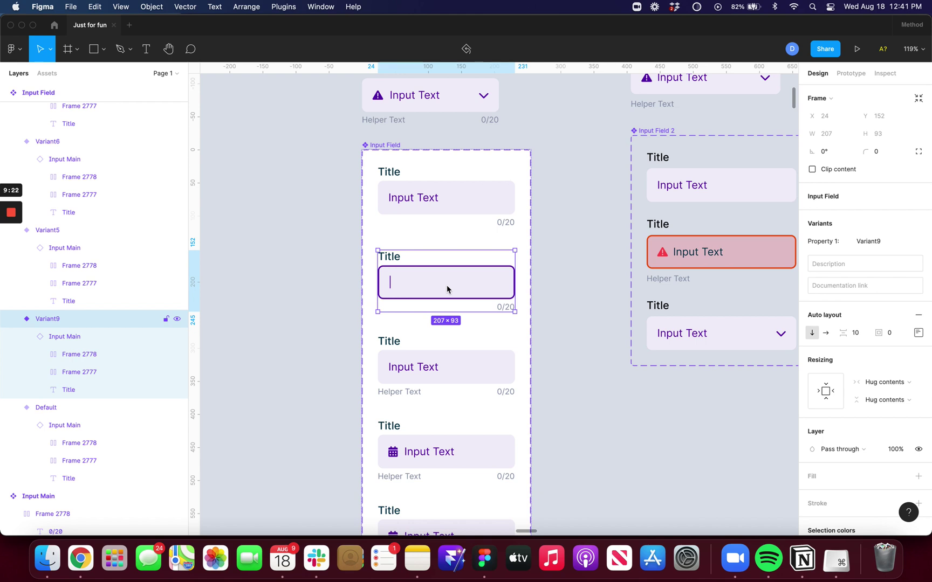
pyautogui.scroll(-2, 447, 290)
pyautogui.scroll(-3, 447, 289)
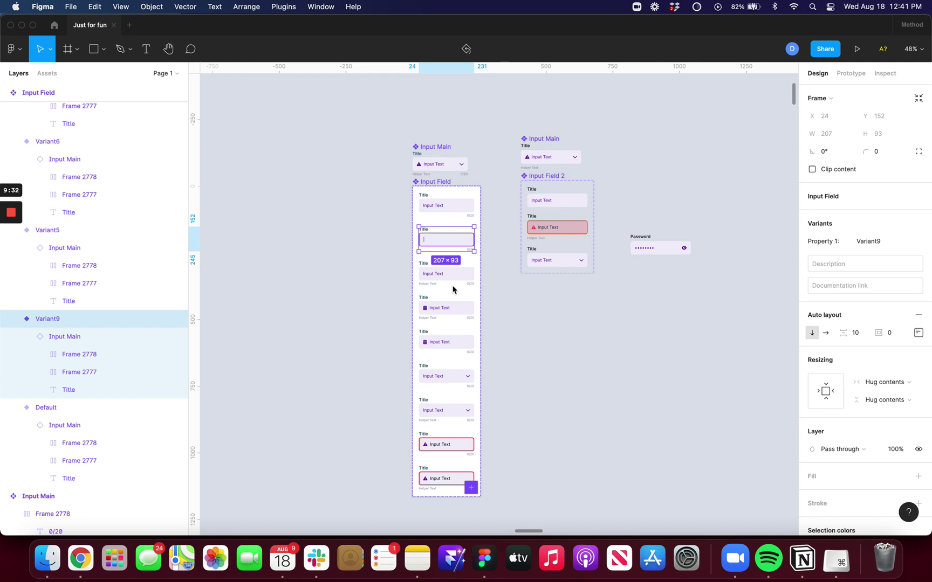
pyautogui.scroll(2, 503, 269)
pyautogui.hscroll(2, 503, 270)
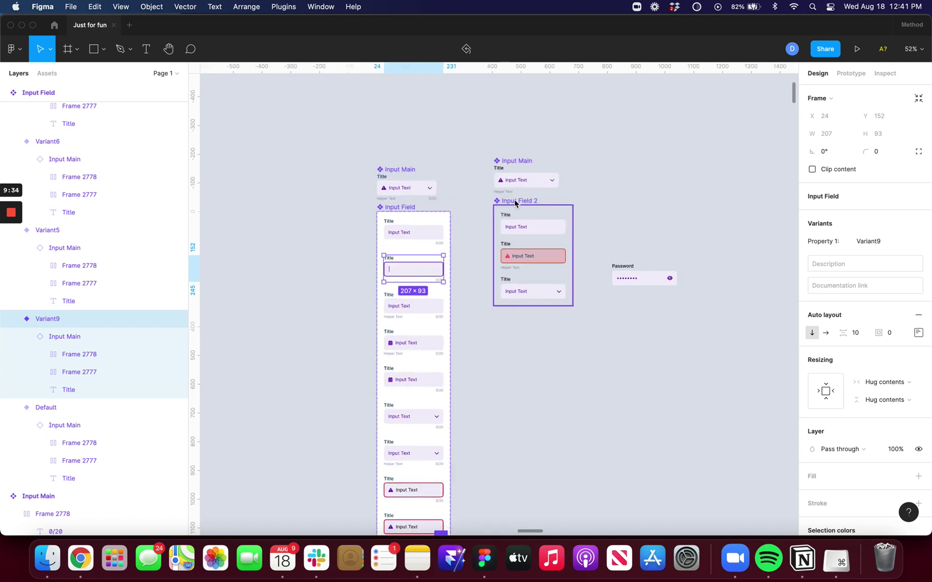
pyautogui.scroll(2, 519, 195)
pyautogui.scroll(5, 536, 189)
pyautogui.click(537, 187)
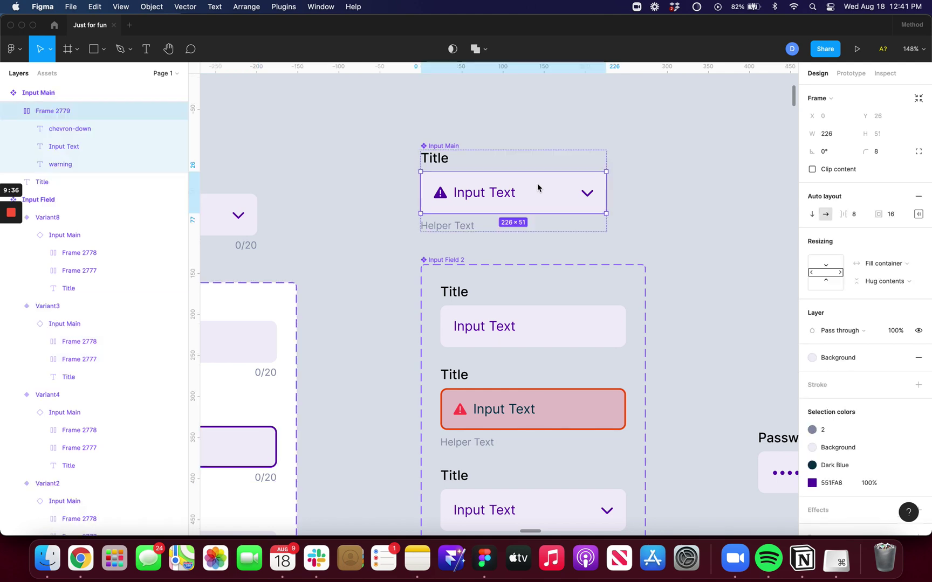
pyautogui.click(884, 153)
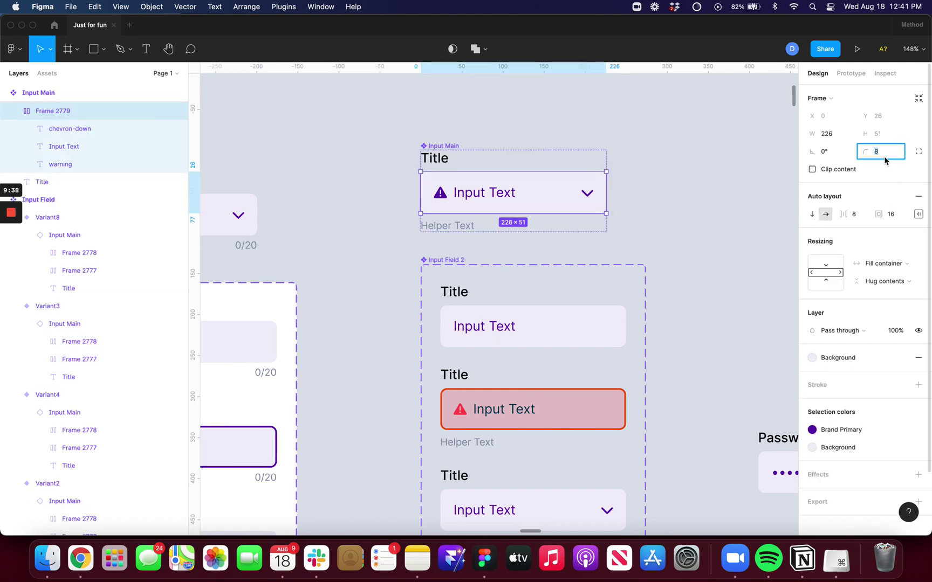
pyautogui.write('48')
pyautogui.press('Return')
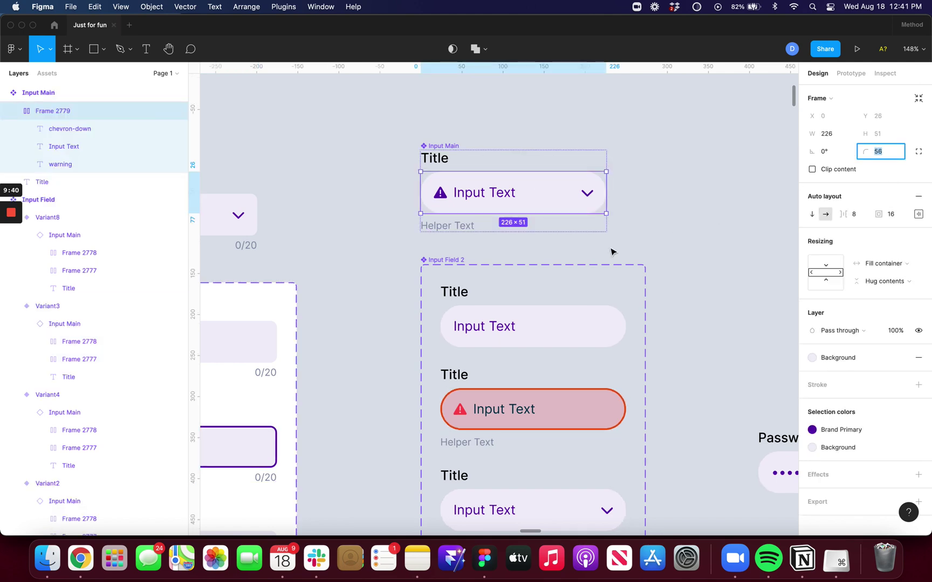
pyautogui.scroll(-5, 611, 252)
pyautogui.scroll(-3, 594, 256)
pyautogui.scroll(-1, 588, 259)
pyautogui.scroll(5, 589, 260)
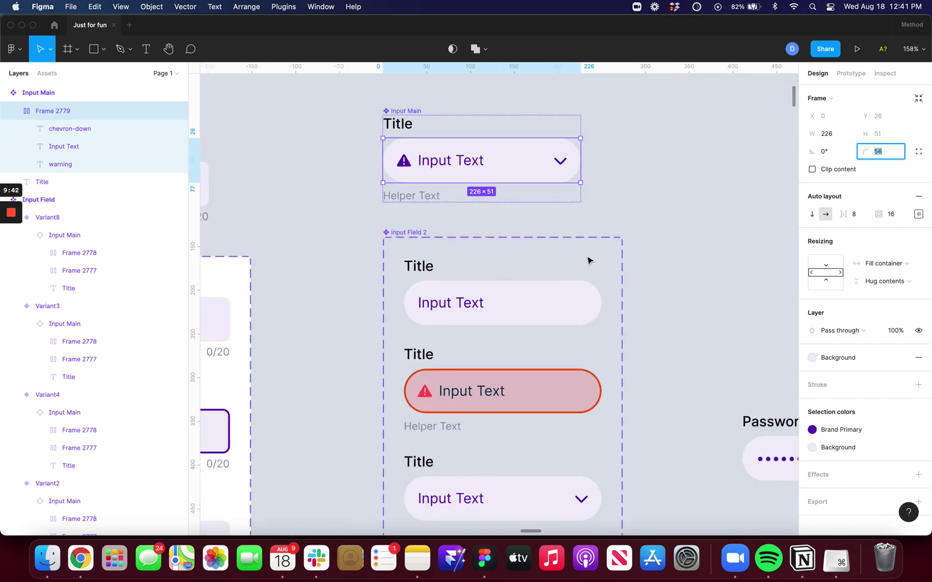
pyautogui.write('0')
pyautogui.press('Return')
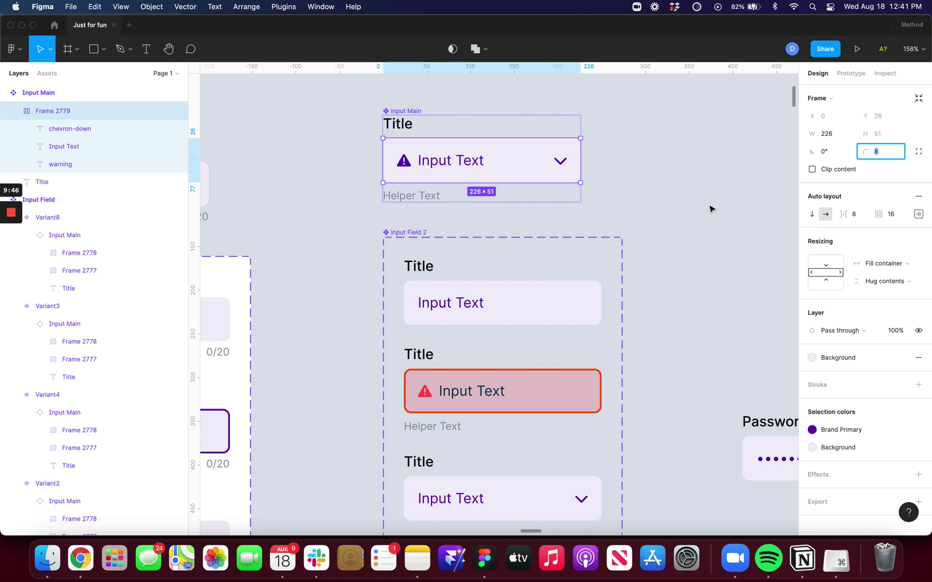
pyautogui.click(452, 161)
pyautogui.click(670, 233)
pyautogui.scroll(-5, 669, 233)
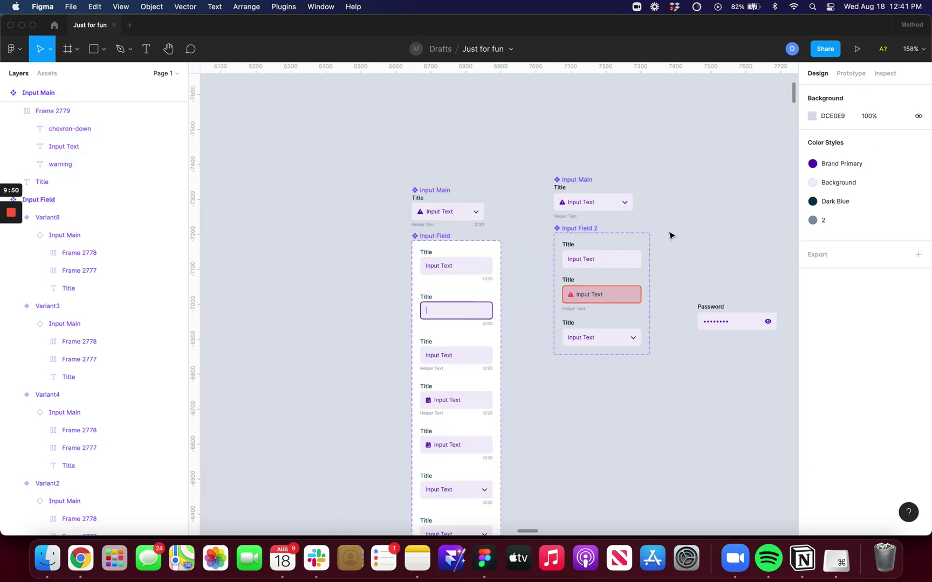